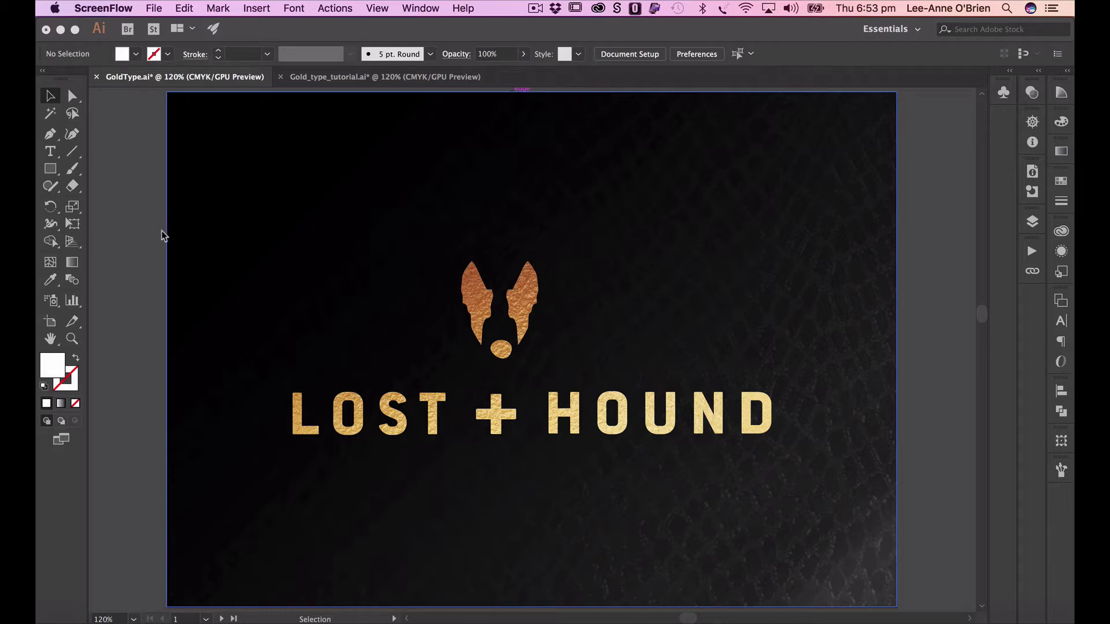
Look through the finished gold logo variations on the four artboards of GoldType.ai
left_click(221, 617)
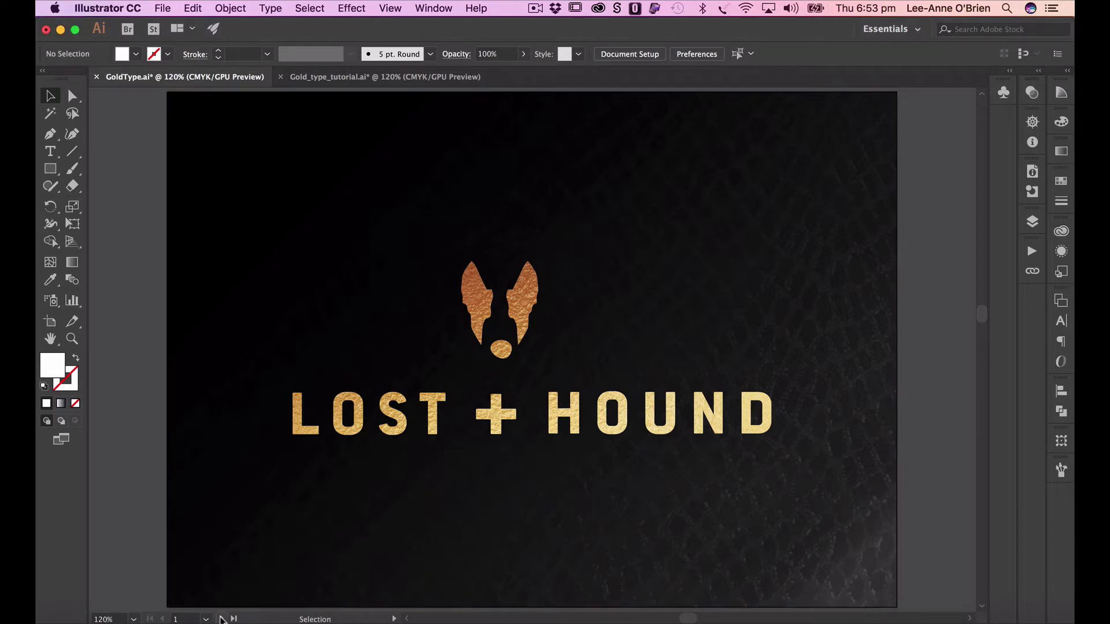
left_click(221, 617)
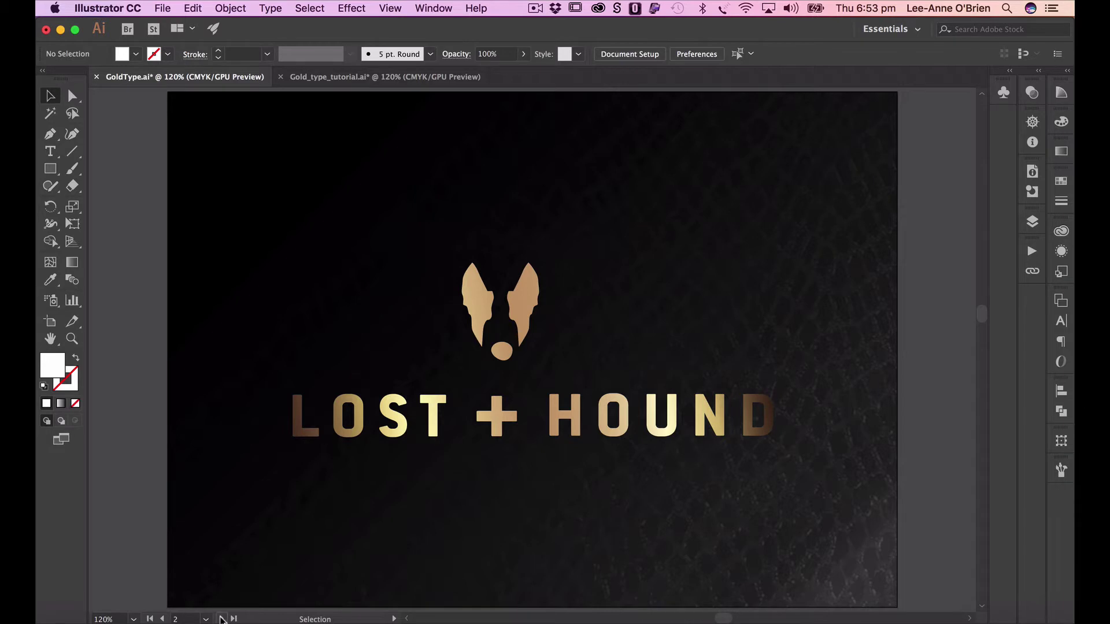
left_click(222, 619)
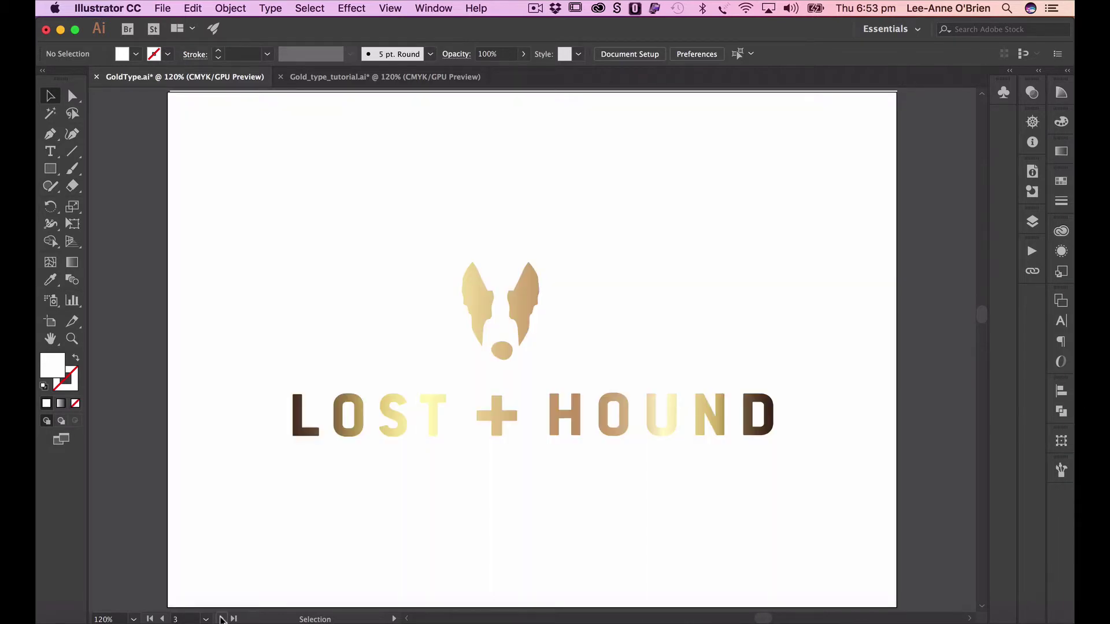
left_click(222, 619)
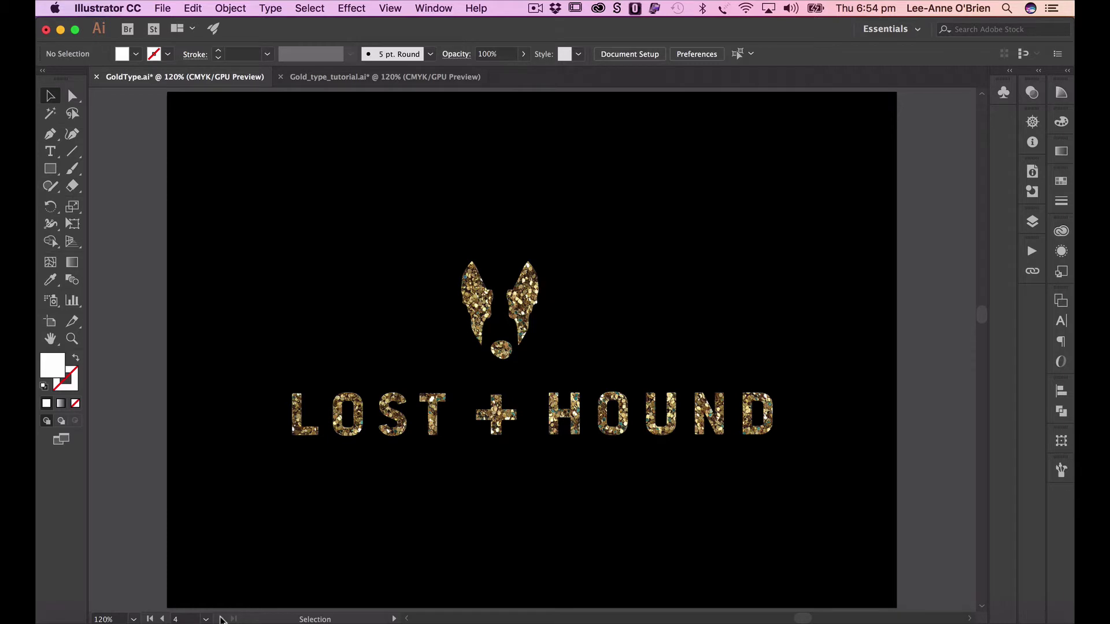
Switch to the Gold_type_tutorial.ai document and convert the LOST + HOUND text to outlines
left_click(319, 78)
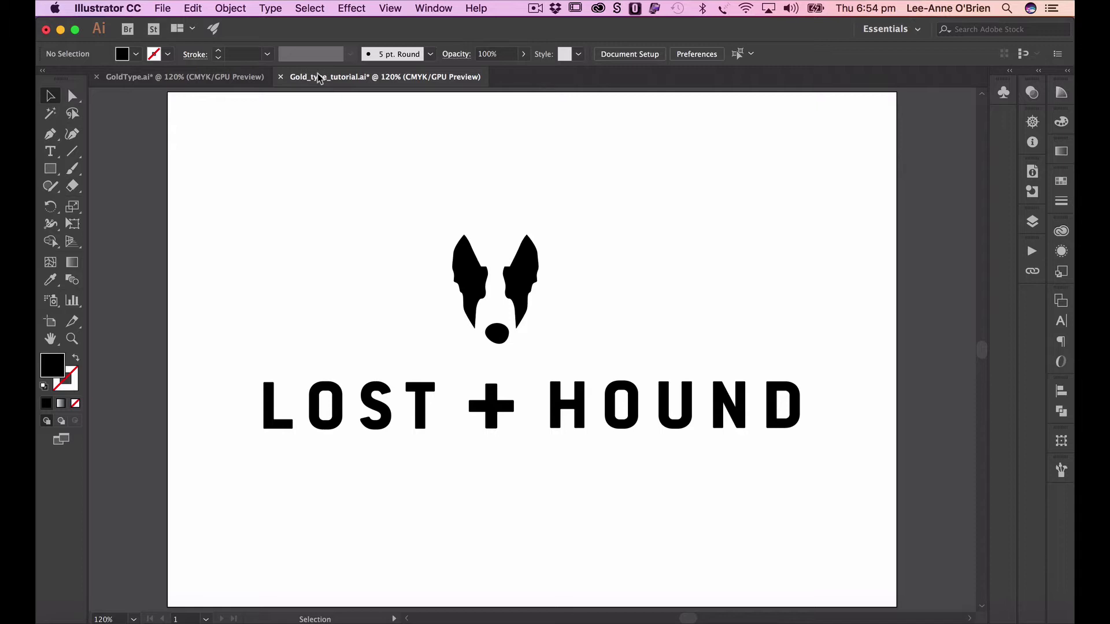
left_click(417, 415)
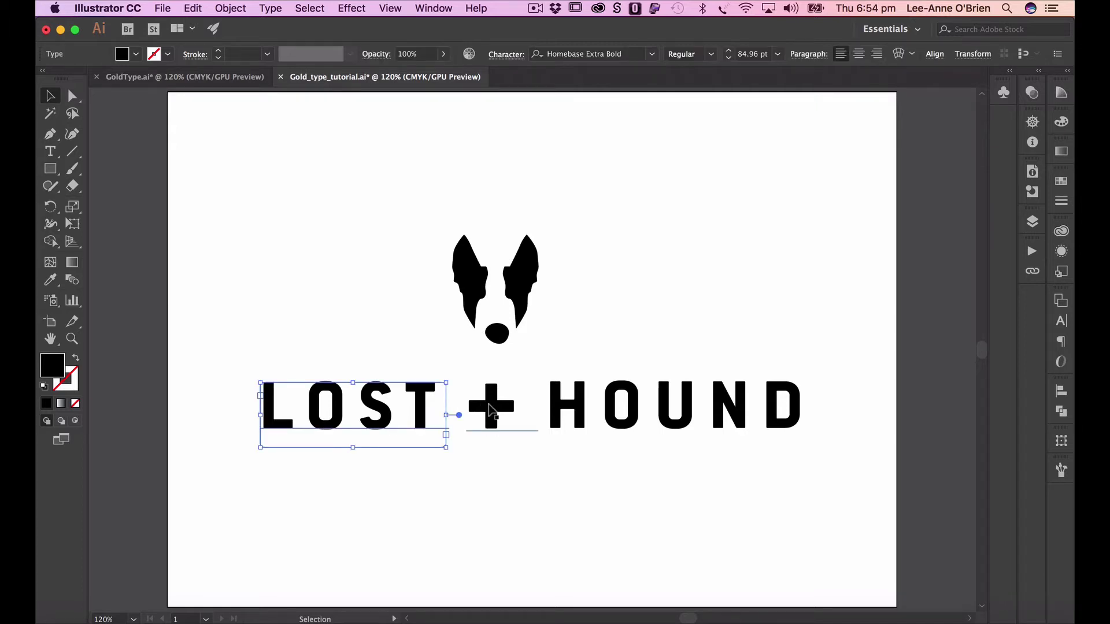
left_click(490, 412)
left_click(563, 414)
left_click(384, 482)
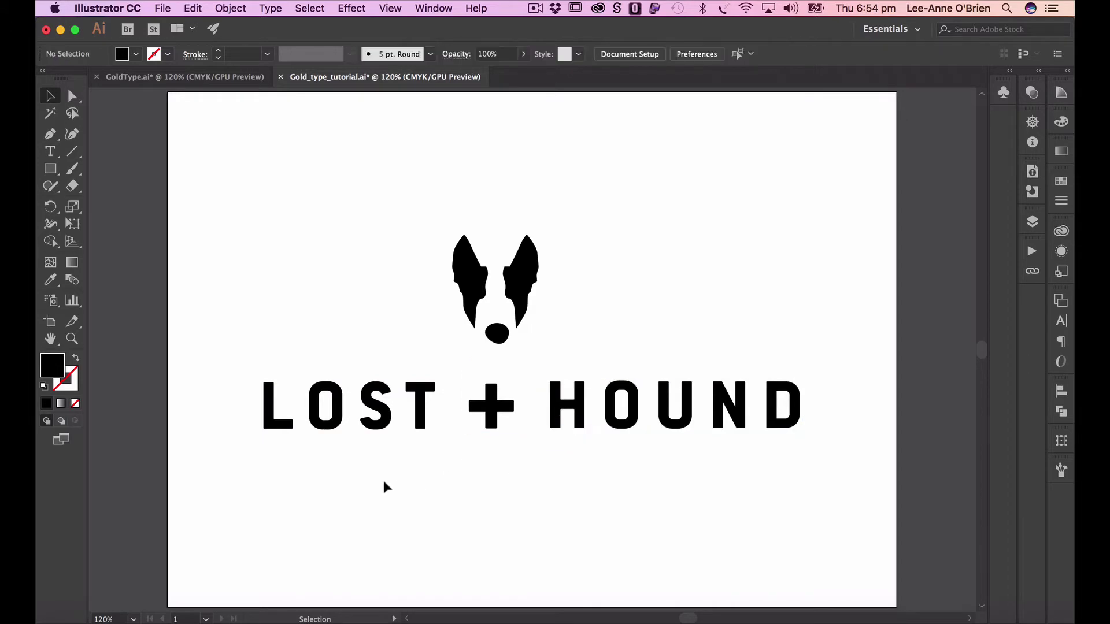
left_click_drag(324, 479, 673, 417)
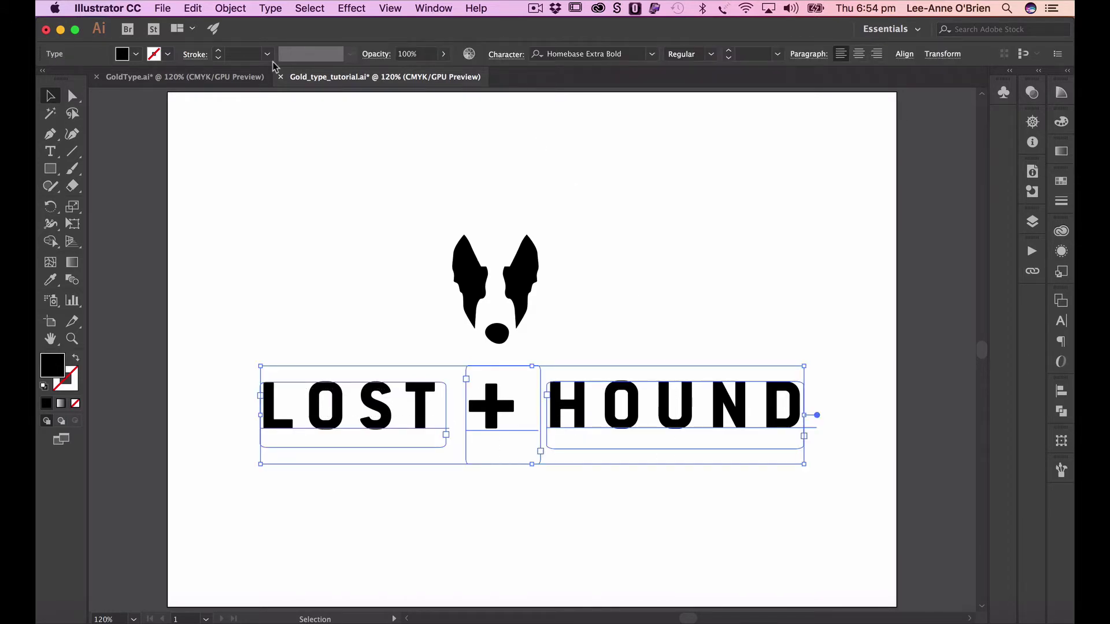
left_click(270, 8)
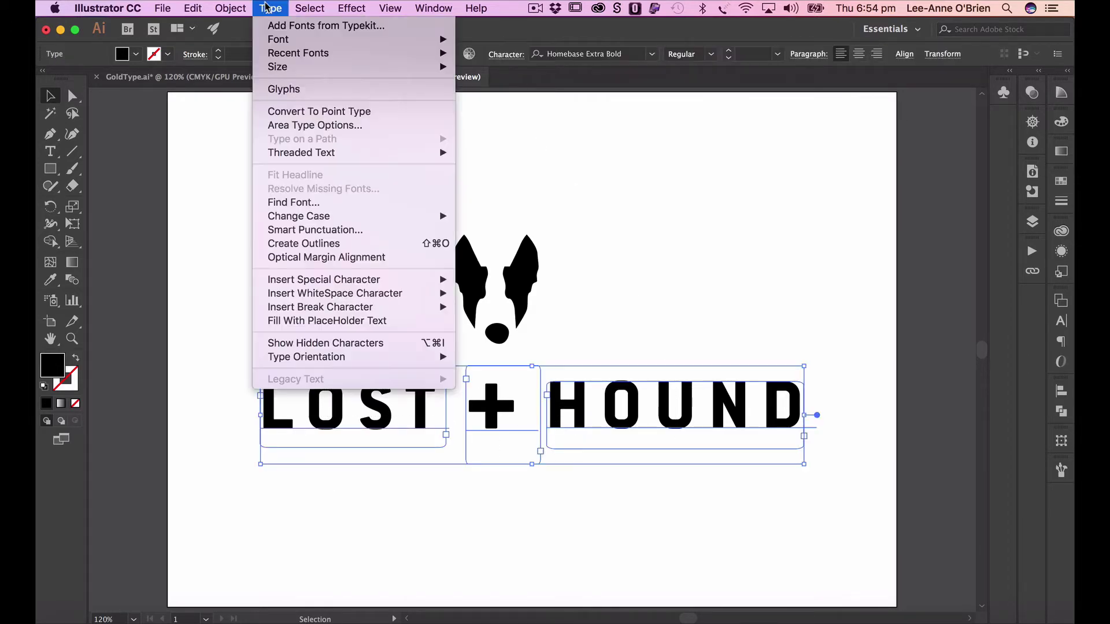
left_click(311, 245)
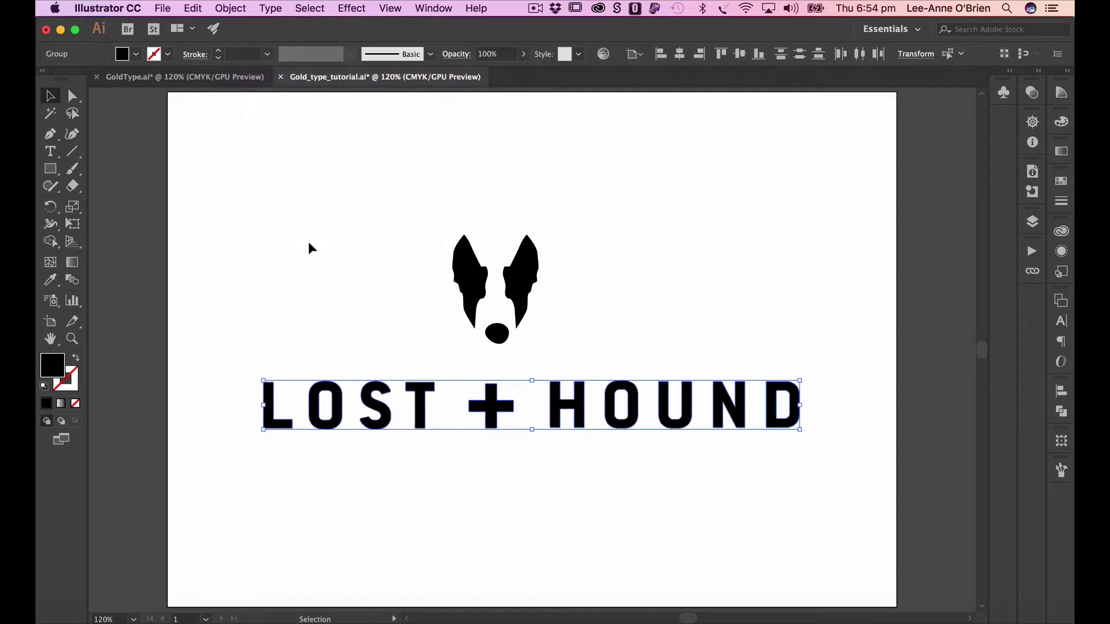
Examine the separate letter groups and the hound symbol in Outline view, and return to the preview display
key("super+y")
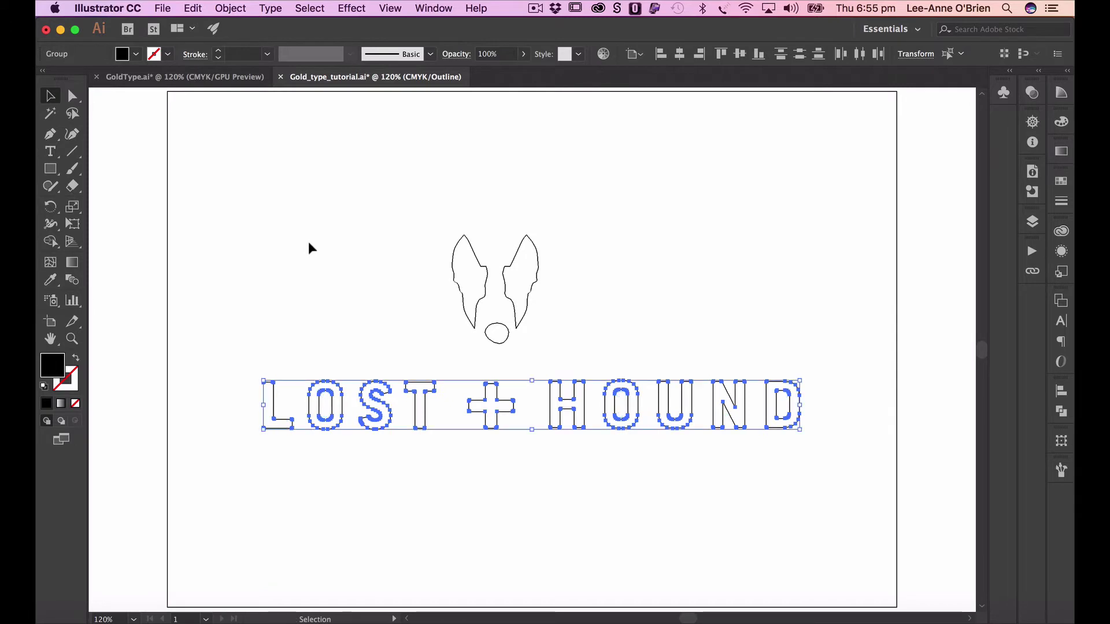
left_click(307, 242)
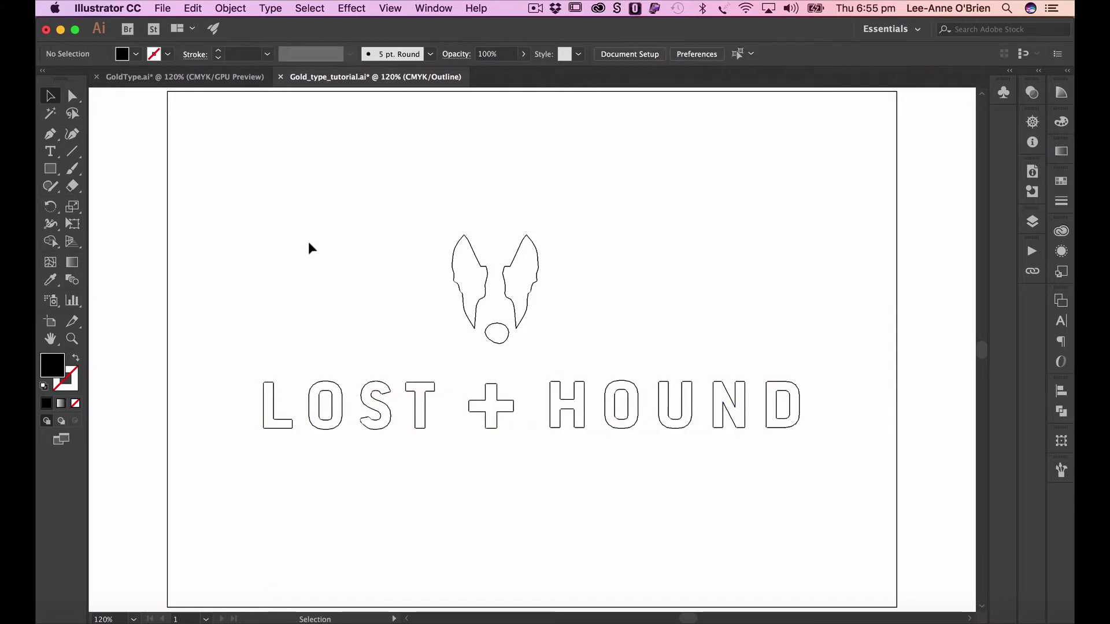
left_click(372, 399)
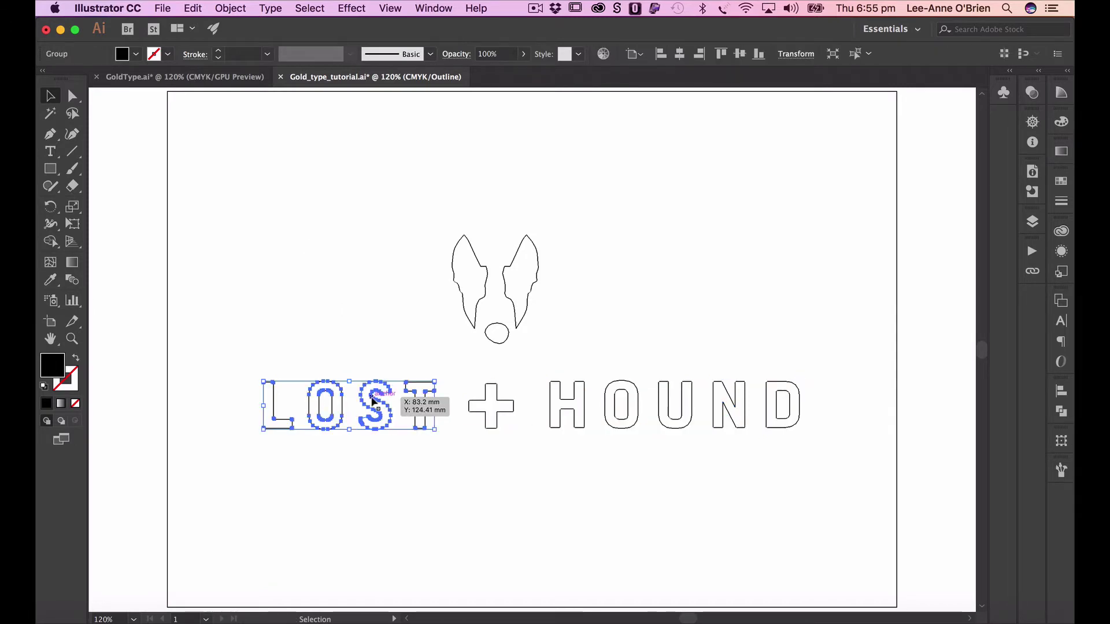
left_click(490, 425)
left_click(549, 405)
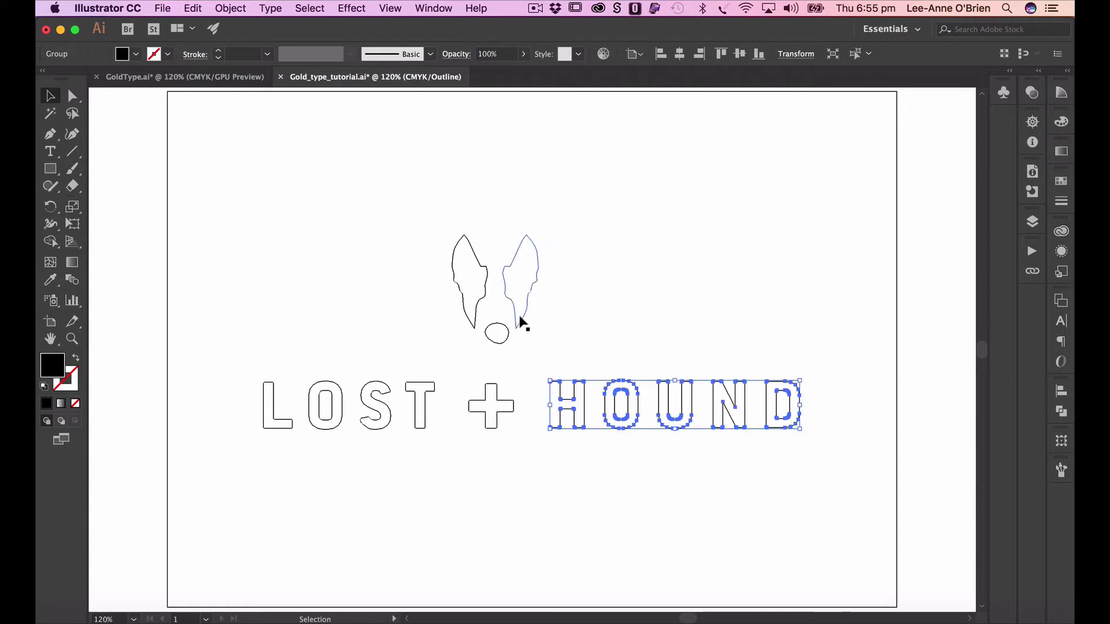
left_click(519, 317)
key("a")
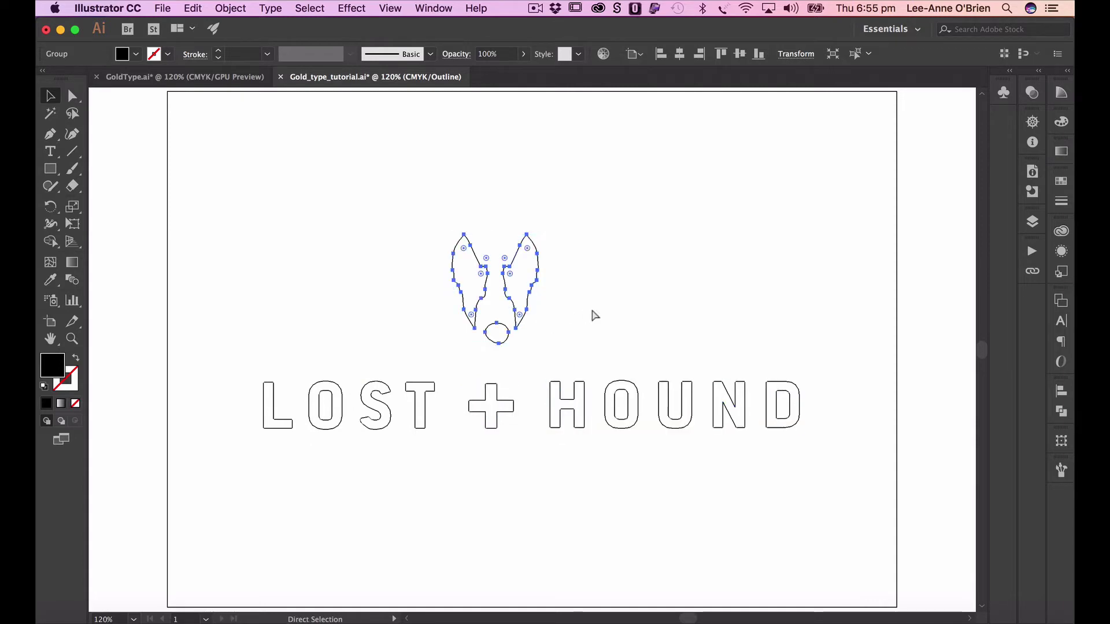
key("v")
key("a")
key("ctrl+y")
key("v")
left_click(631, 299)
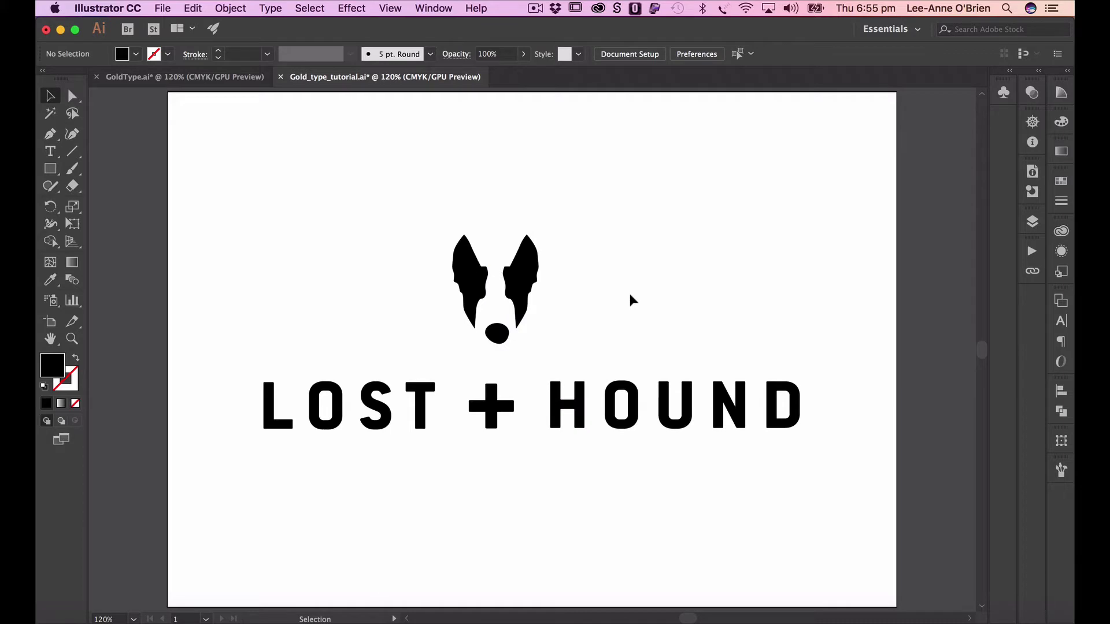
Unite the hound symbol and all the outlined lettering with the Pathfinder
left_click_drag(831, 232, 228, 463)
left_click(1061, 411)
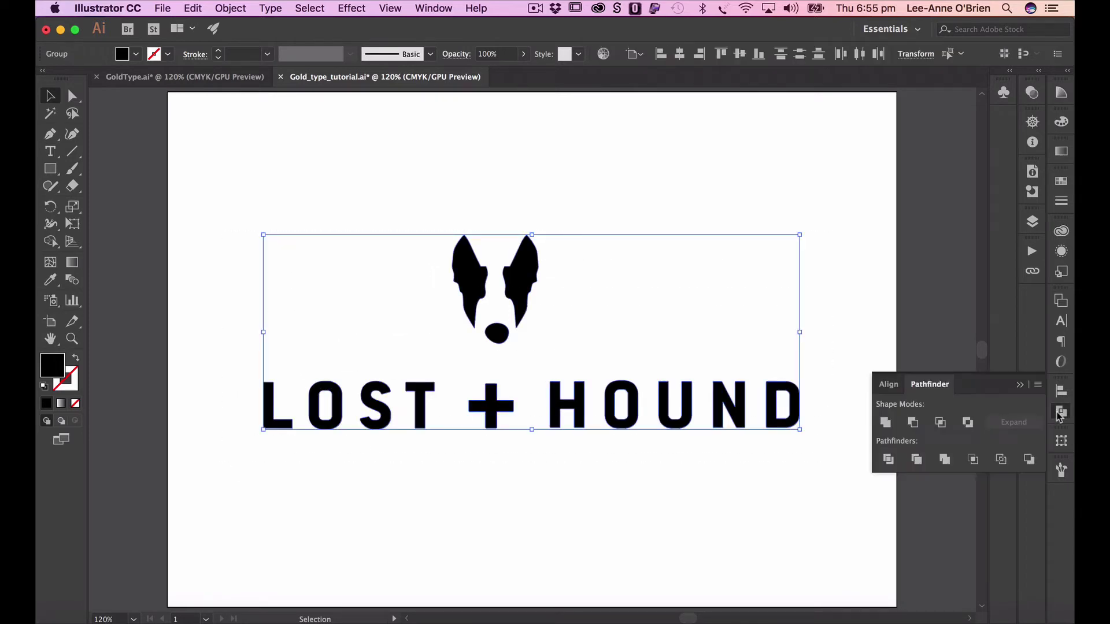
left_click(885, 422)
left_click(590, 359)
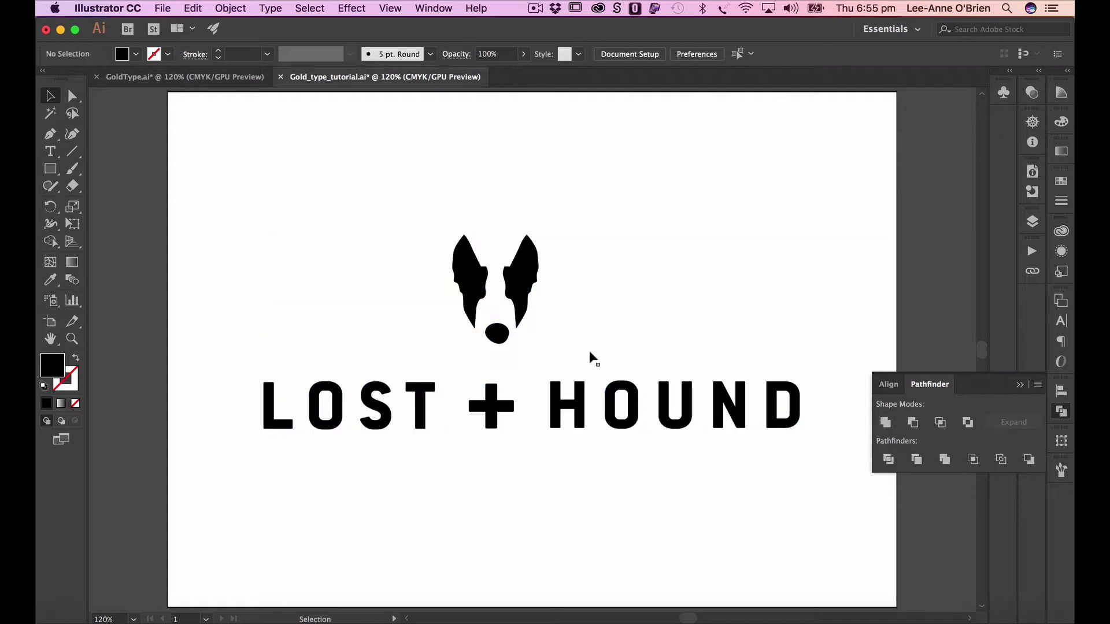
Try moving the united logo up and to the right as one object, and undo the move
left_click_drag(520, 285, 559, 242)
key("a")
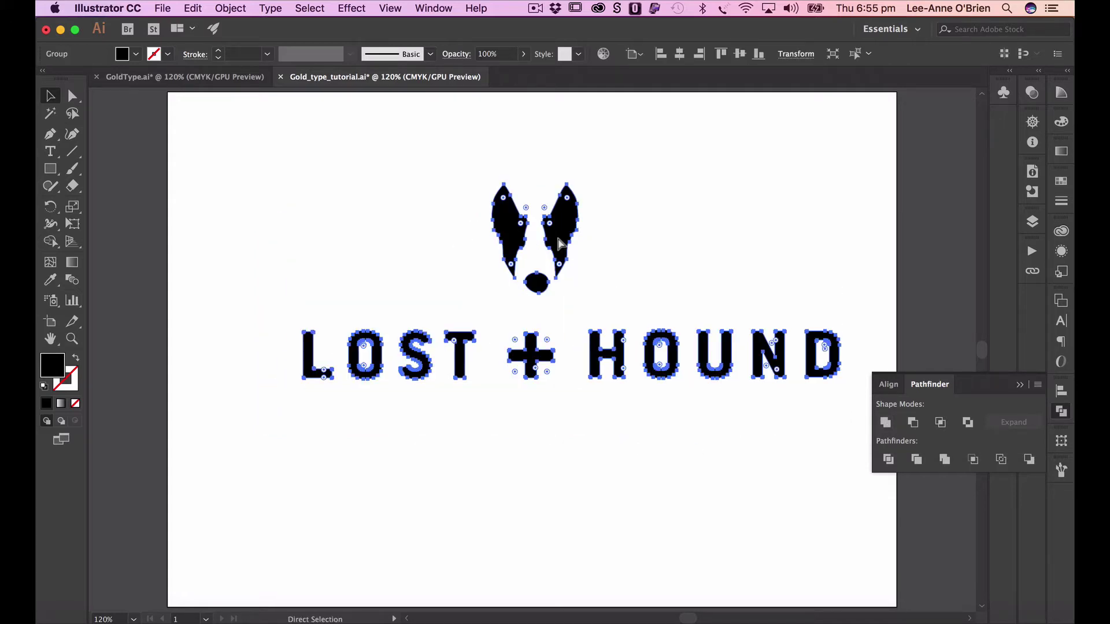
key("super+z")
key("v")
Examine the shapes inside the logo group in the layer structure of Layer 1
left_click(1033, 224)
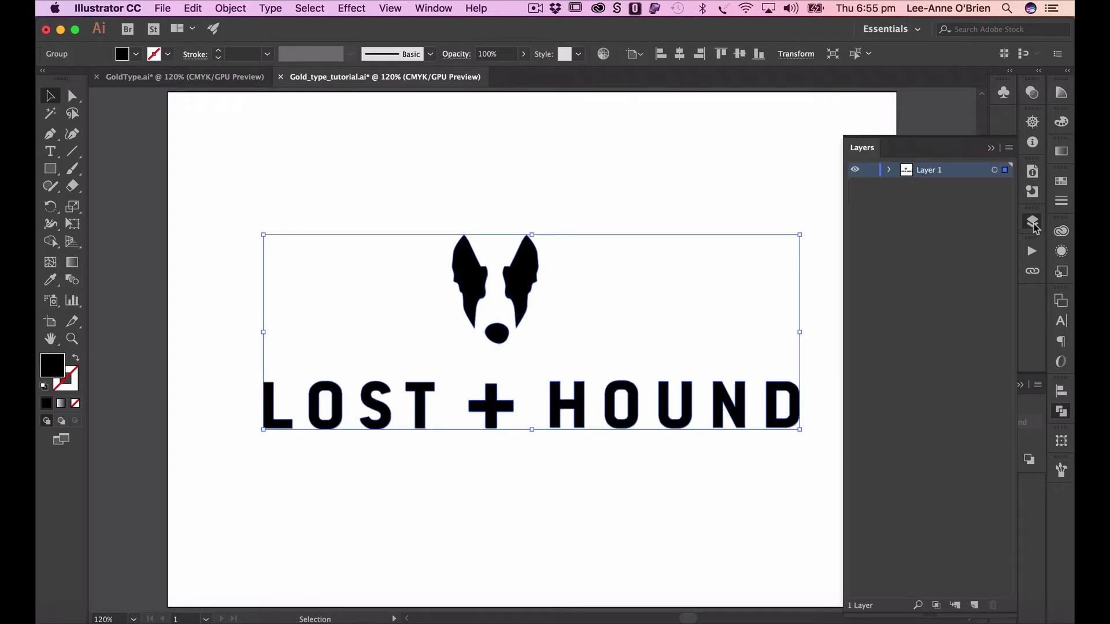
left_click(889, 169)
left_click(905, 185)
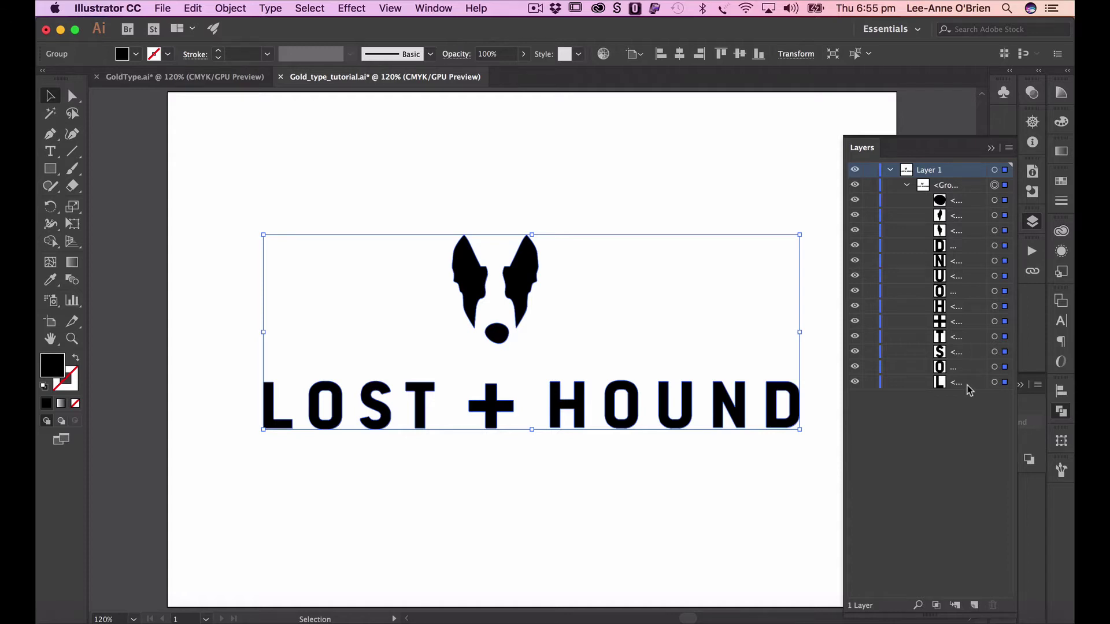
left_click(991, 149)
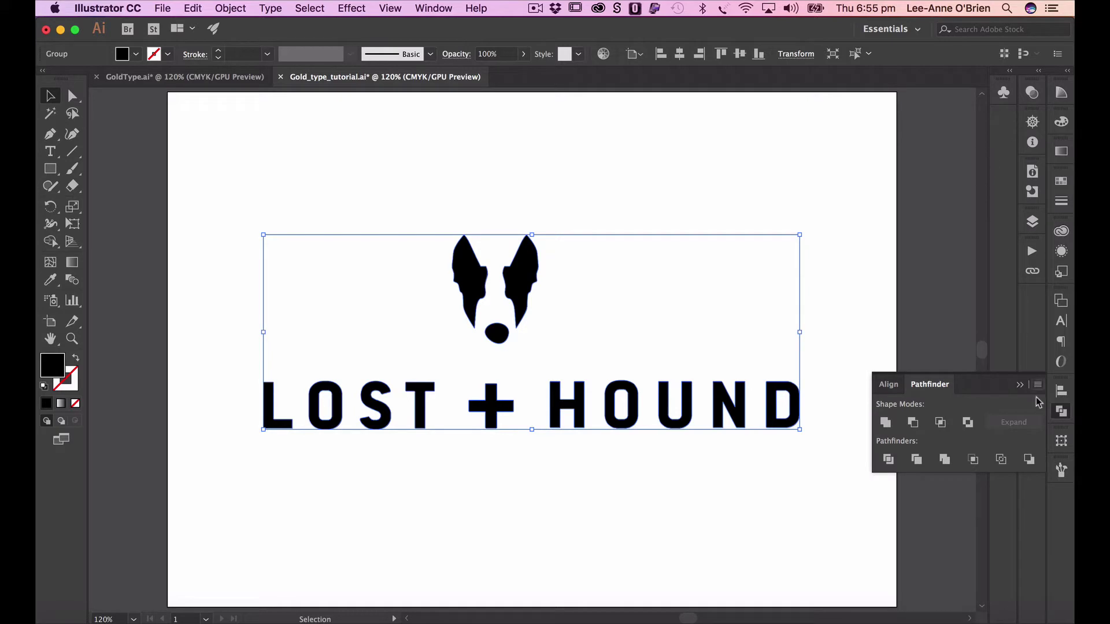
left_click(1021, 385)
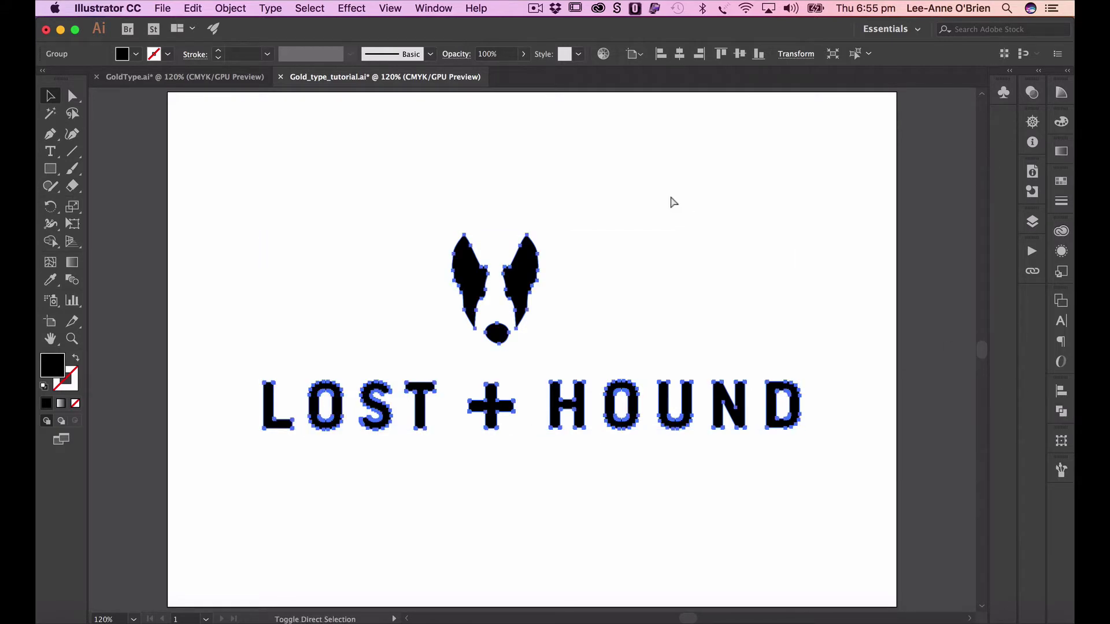
Place the image Gold_foil_A4.jpg from the Links folder at the artboard's upper-left corner
key("super+shift+p")
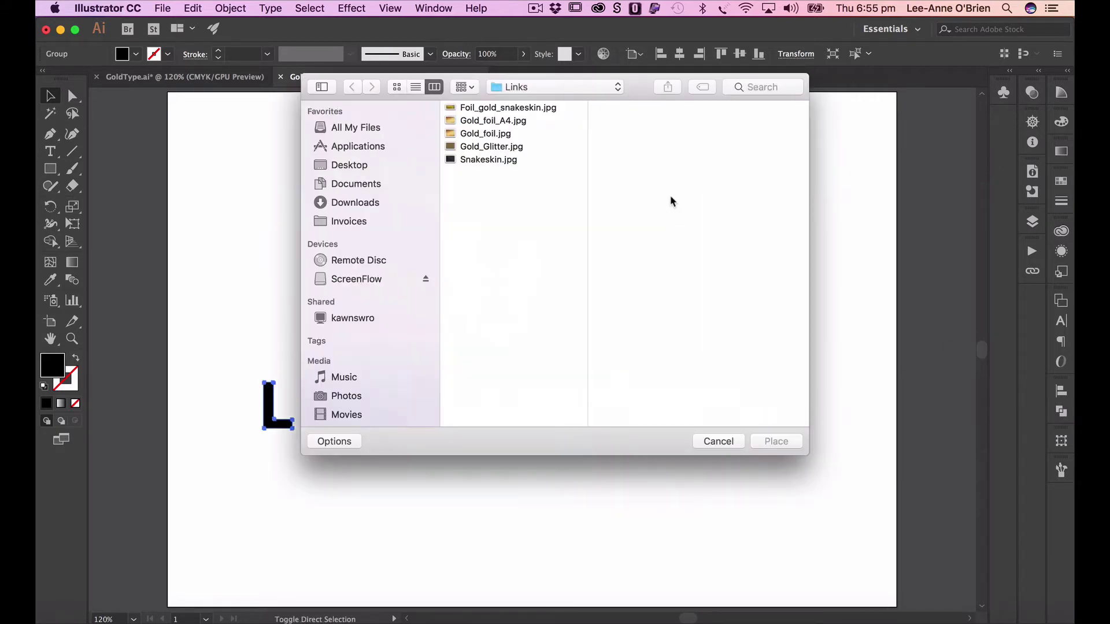
left_click(489, 121)
left_click(776, 442)
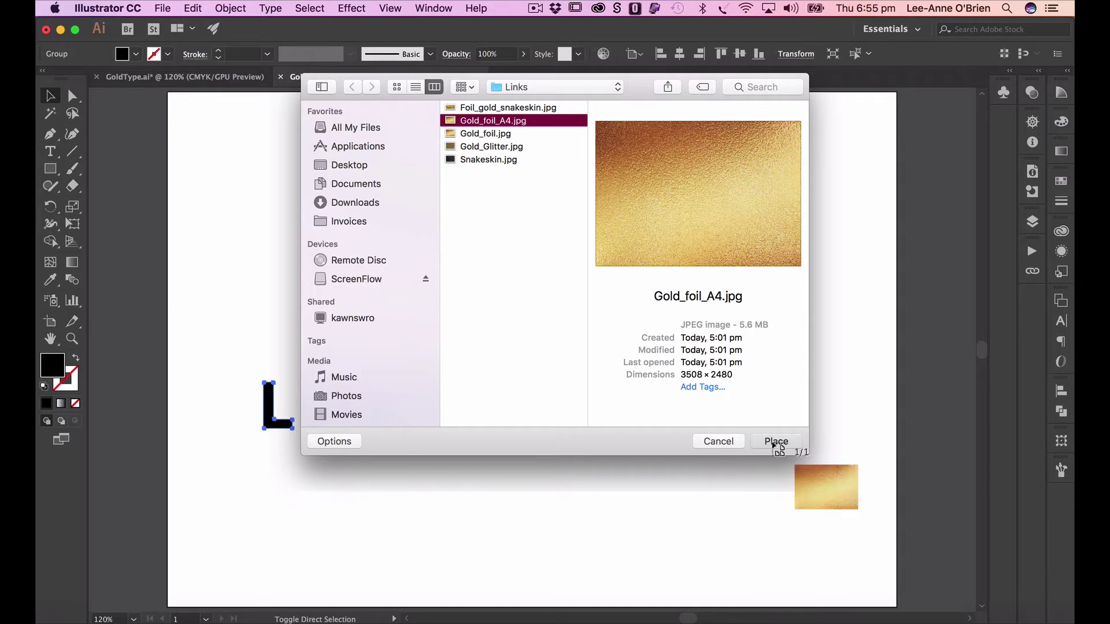
left_click(169, 95)
Scale the gold foil image down to about 225 × 159 mm and position it behind the logo
left_click_drag(897, 93, 834, 152)
key("super+shift+bracketleft")
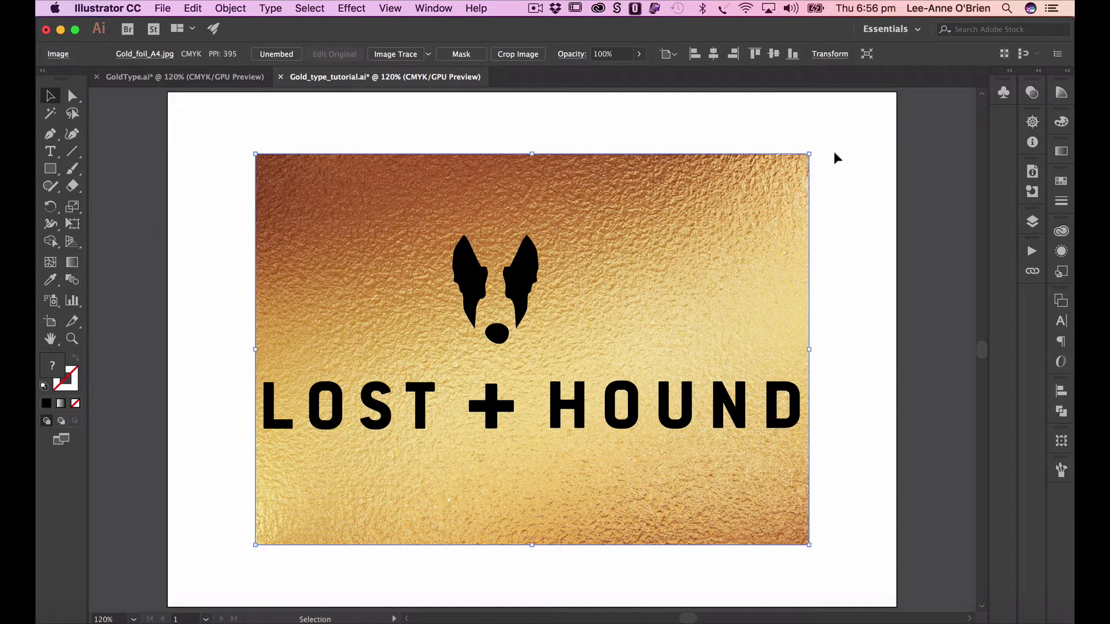
left_click_drag(677, 248, 680, 289)
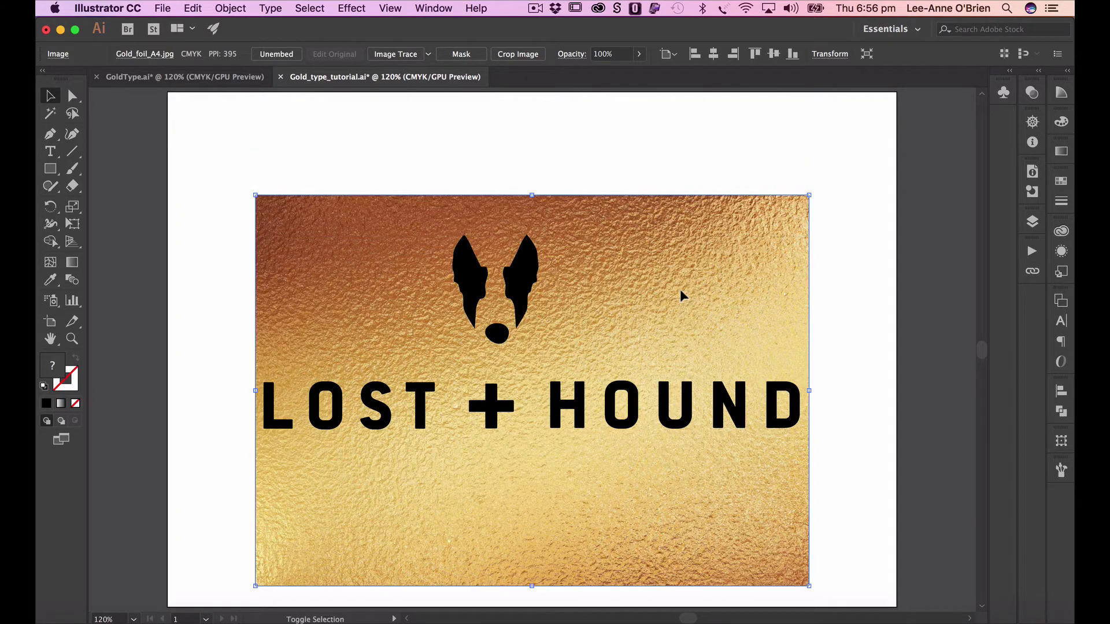
Try to make a clipping mask from the logo group and the gold foil image
left_click(526, 284)
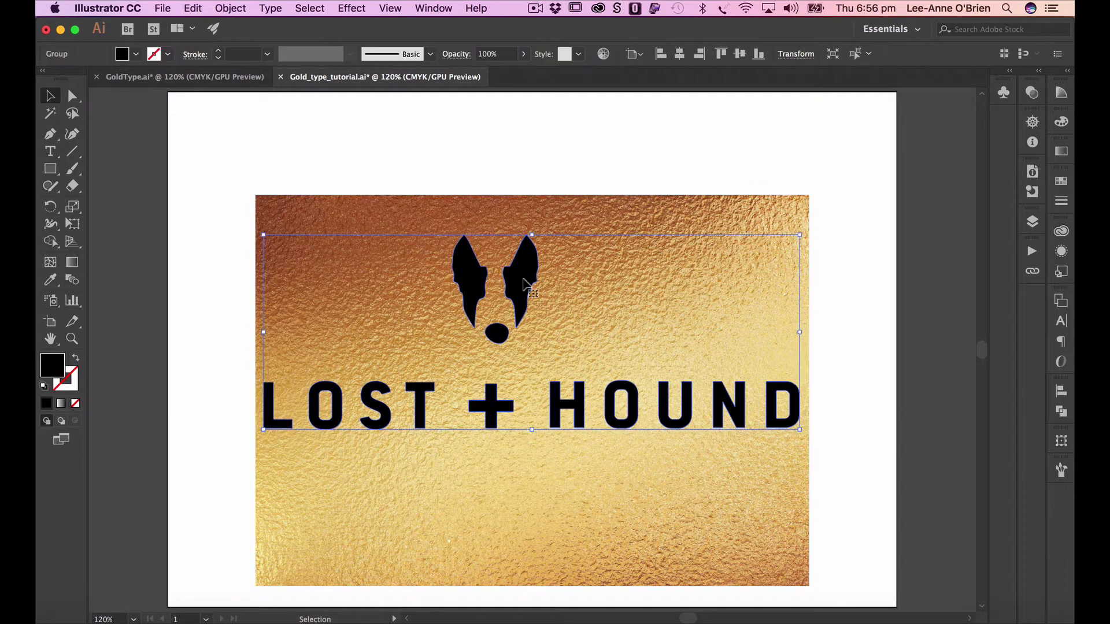
left_click(524, 223, "shift")
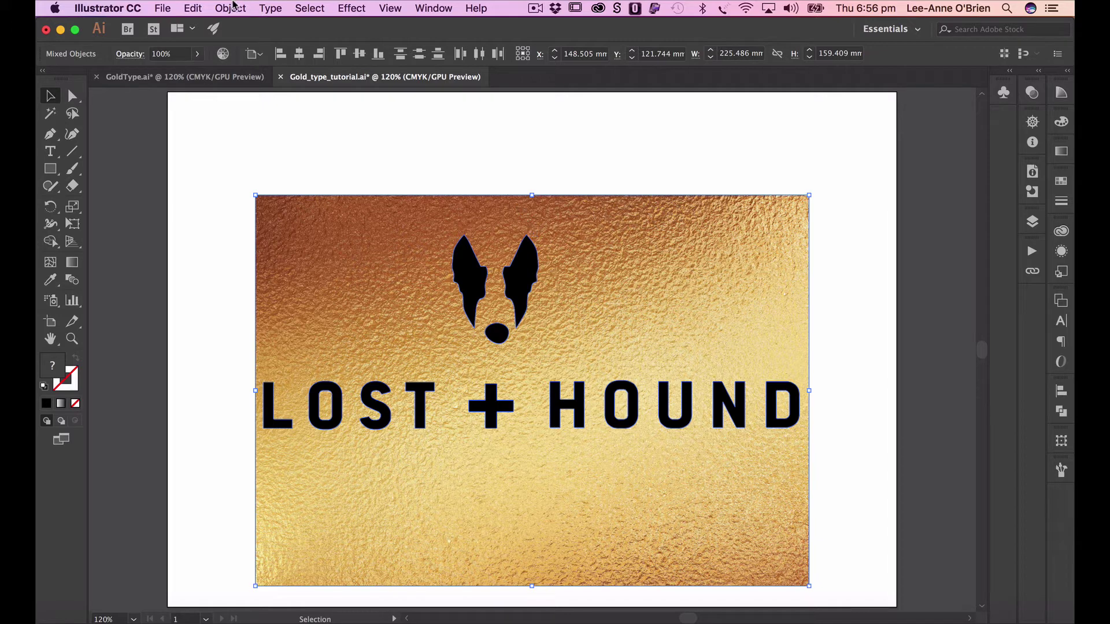
left_click(232, 8)
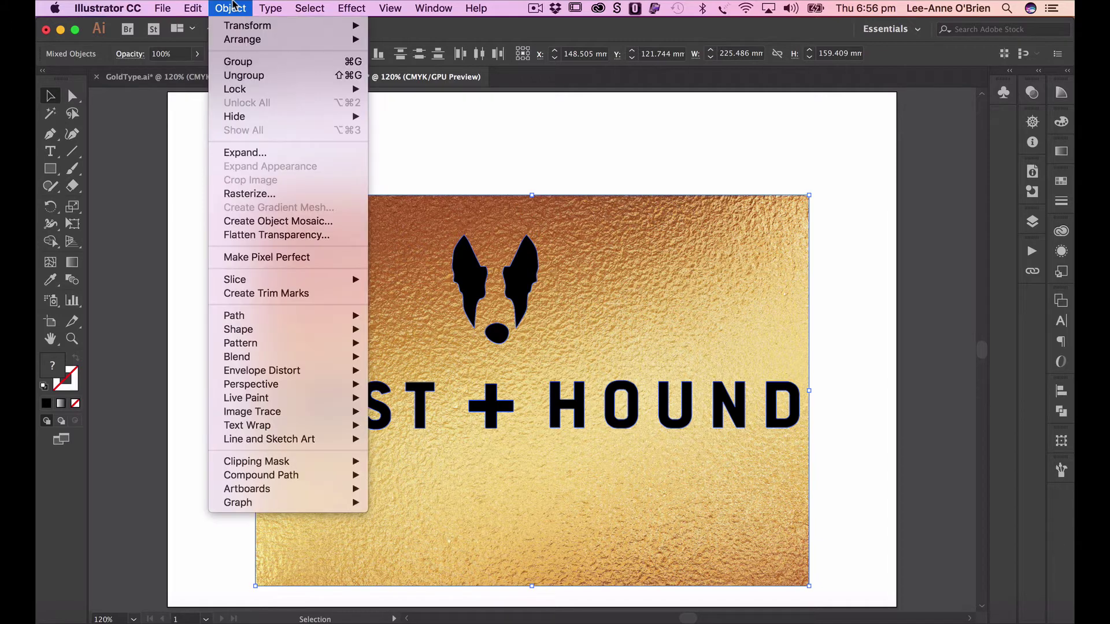
left_click(393, 462)
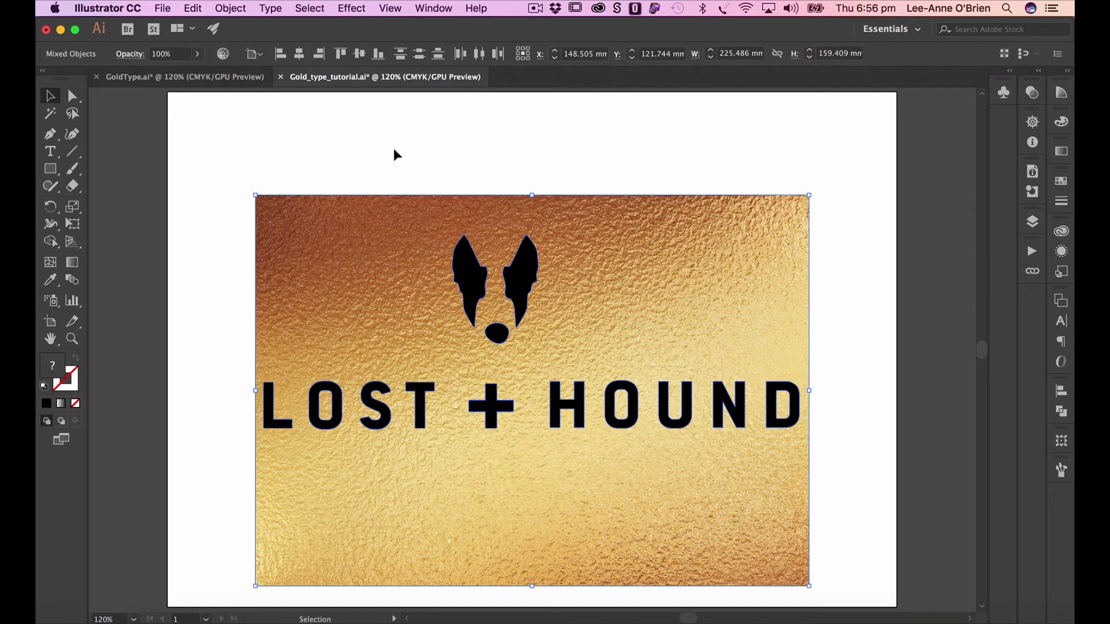
left_click(394, 154)
Combine all shapes of the black LOST + HOUND logo group into a single compound path
left_click(520, 287)
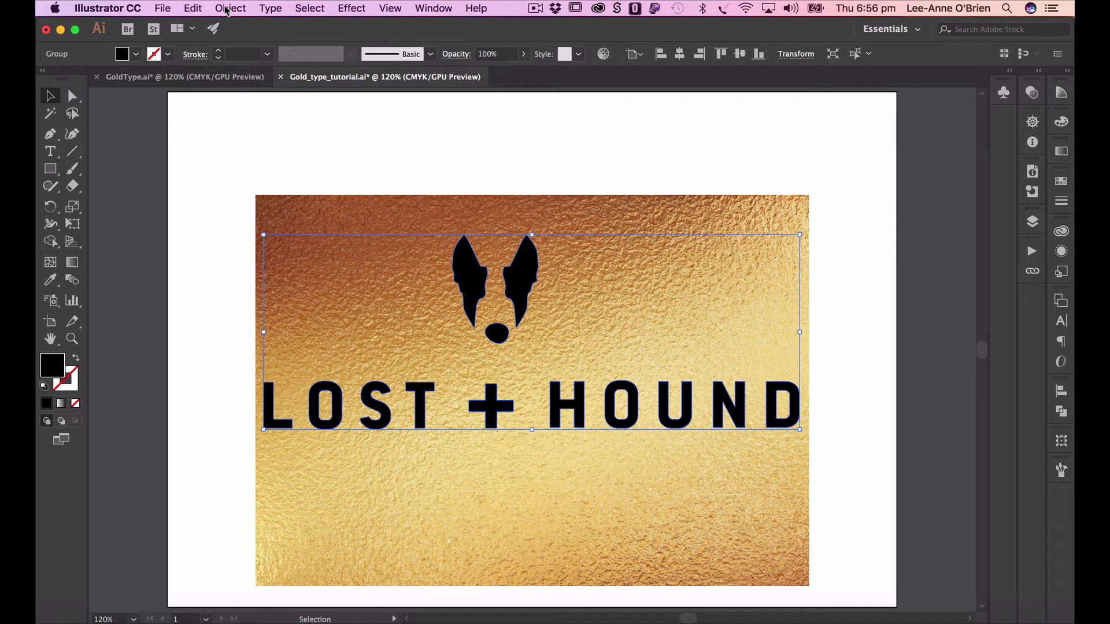
left_click(1027, 227)
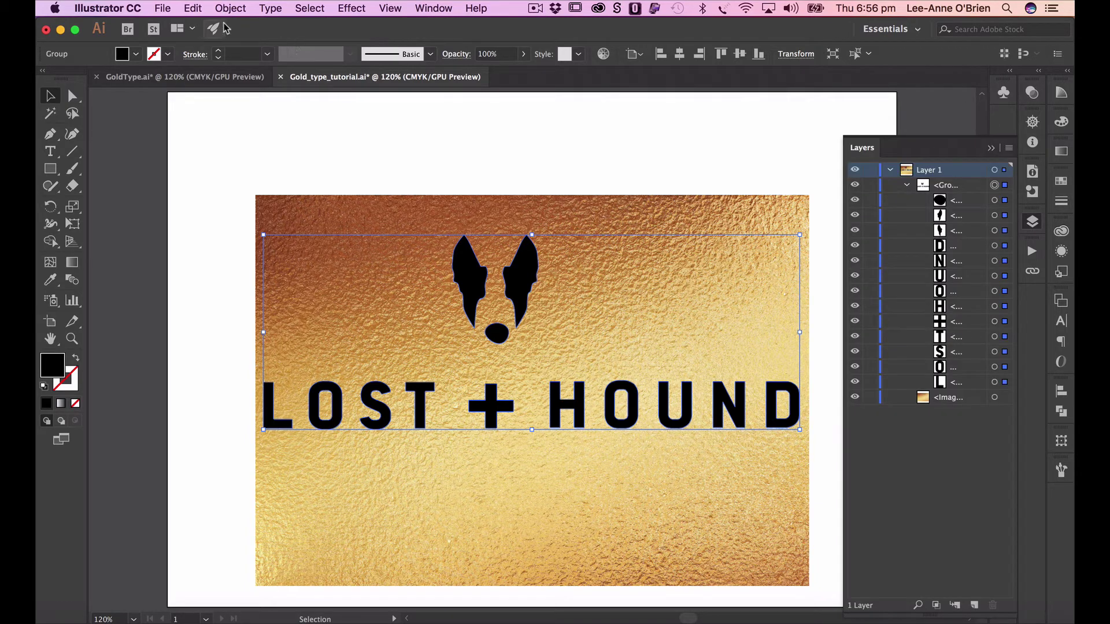
left_click(228, 8)
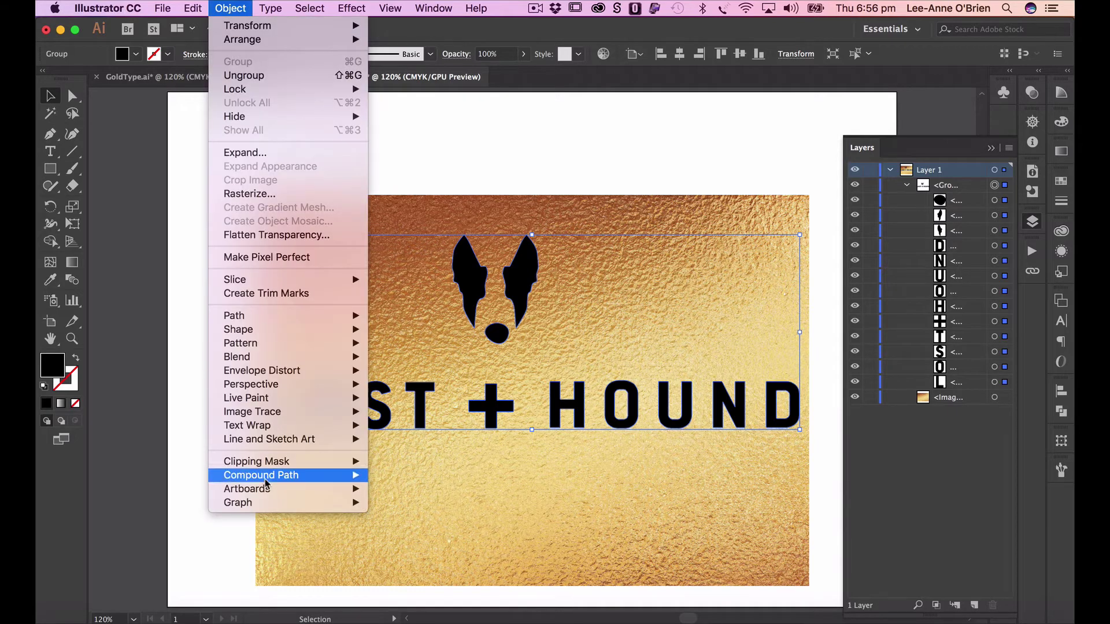
mouse_move(266, 479)
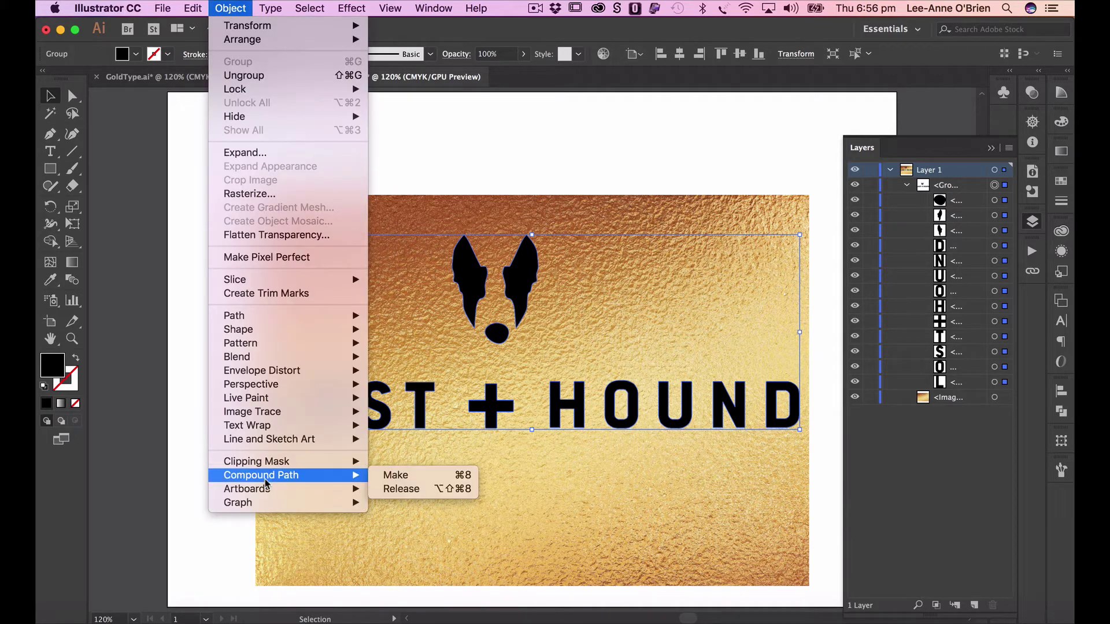
left_click(387, 475)
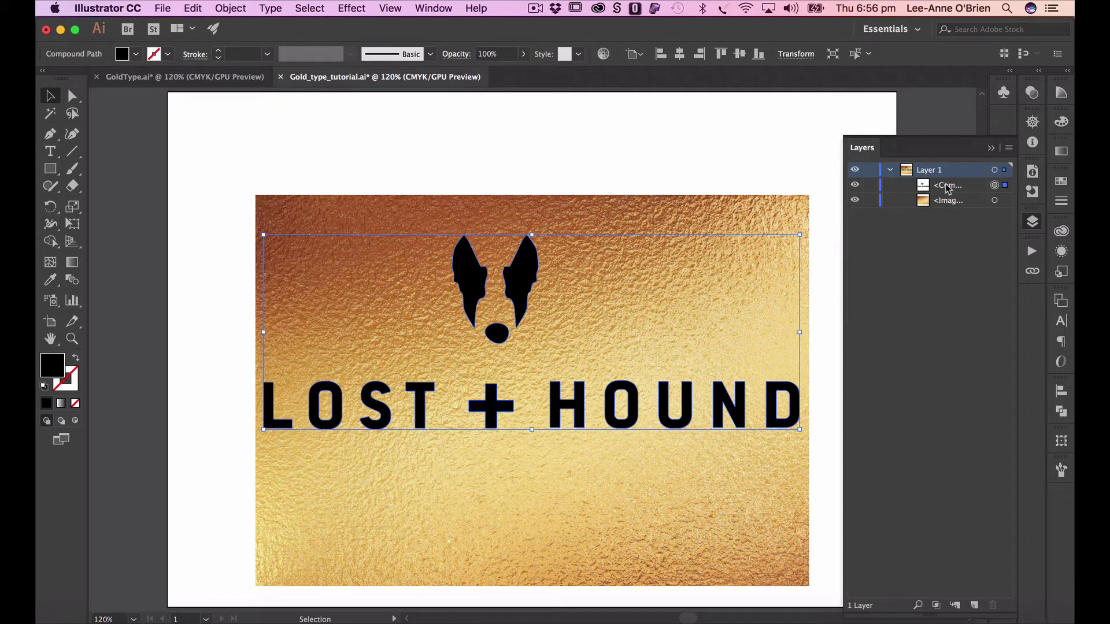
Make a clipping mask from the logo's compound path and the gold foil image, leaving nothing selected
left_click(567, 209, "shift")
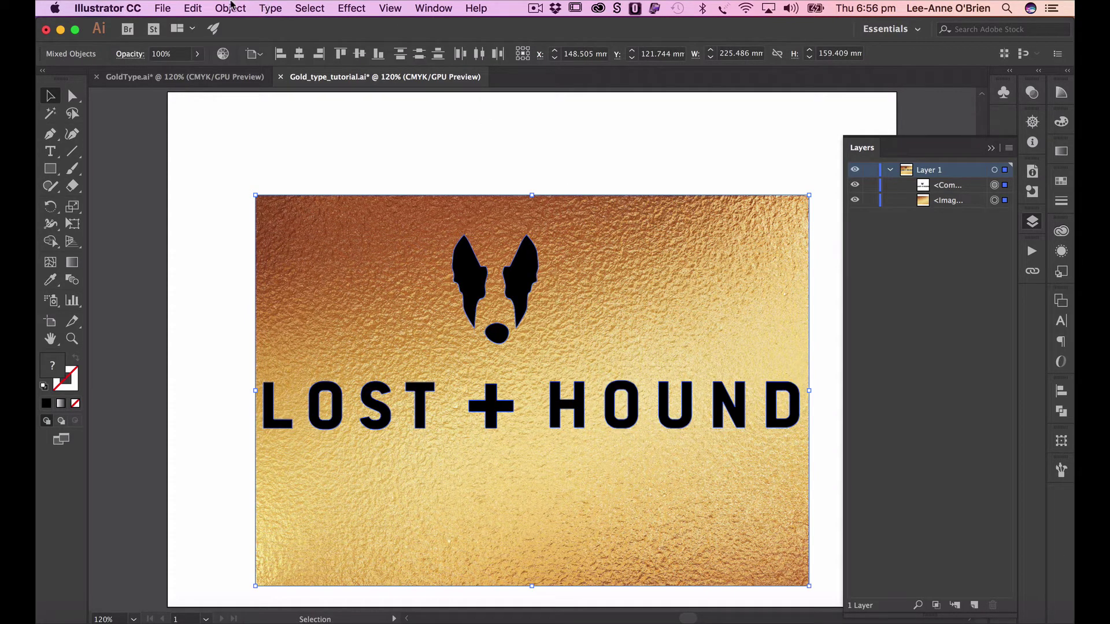
left_click(230, 7)
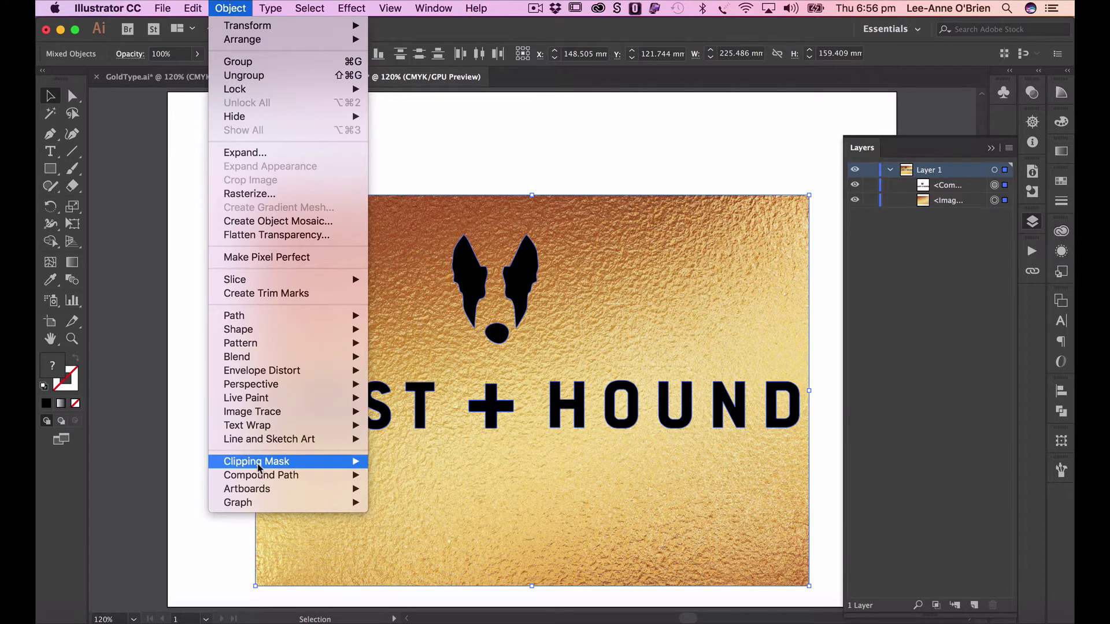
mouse_move(261, 465)
left_click(421, 461)
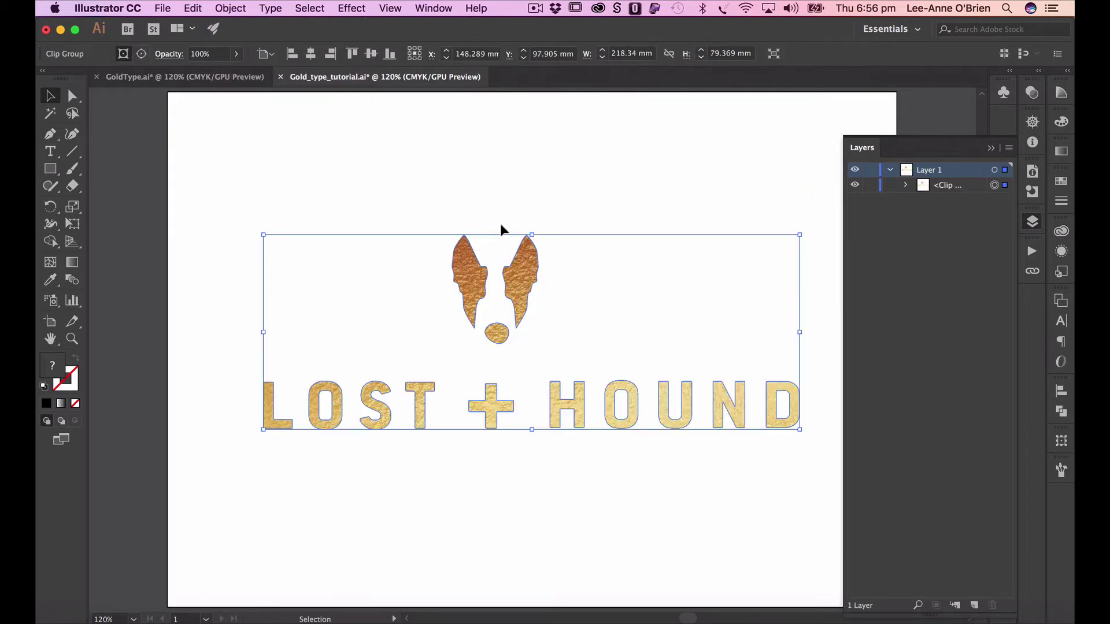
left_click(991, 149)
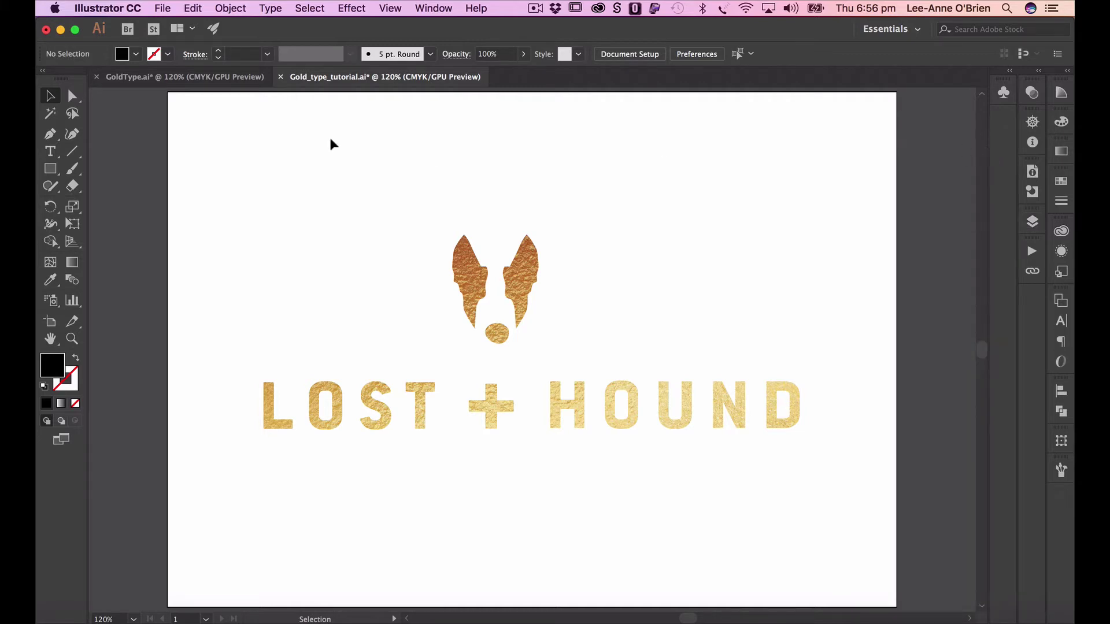
Draw a black rectangle covering the whole artboard and send it behind the gold logo
left_click(50, 168)
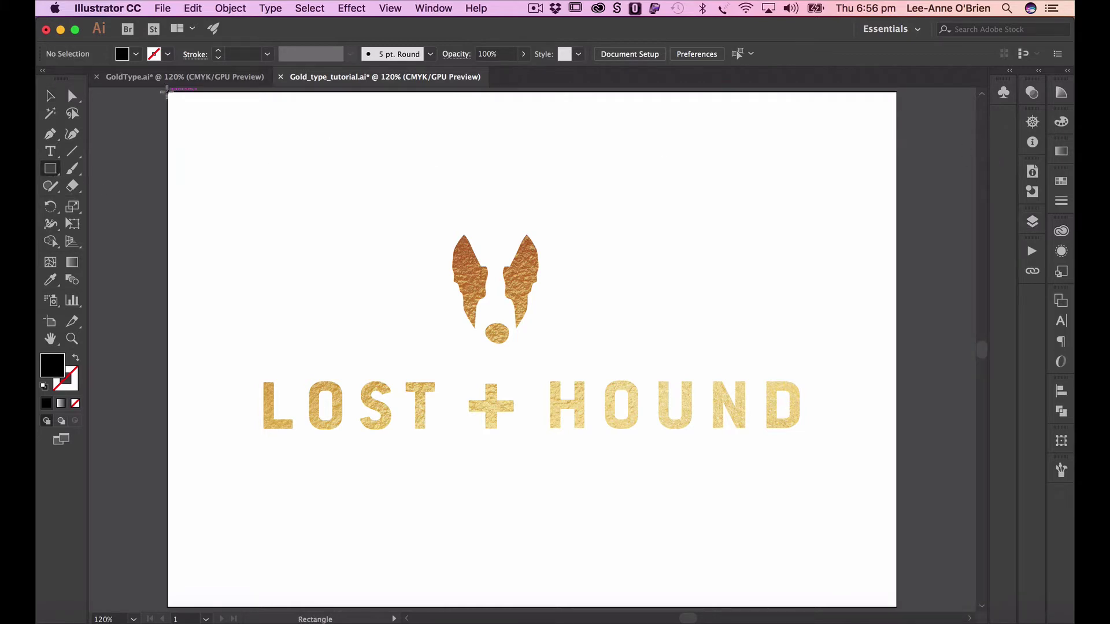
left_click_drag(166, 91, 896, 604)
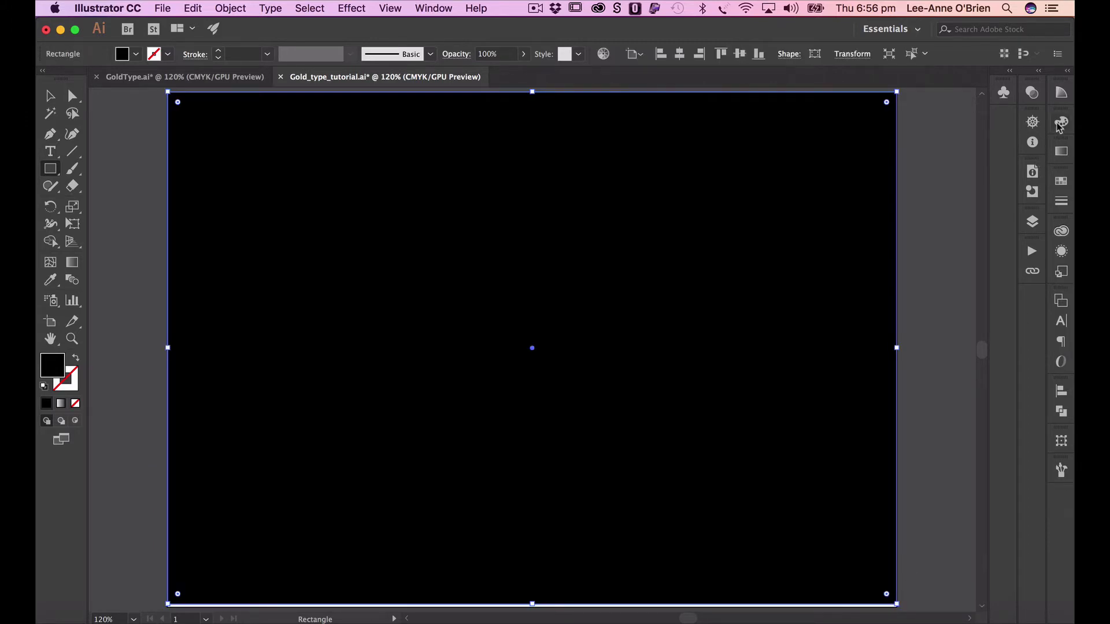
key("super+shift+bracketleft")
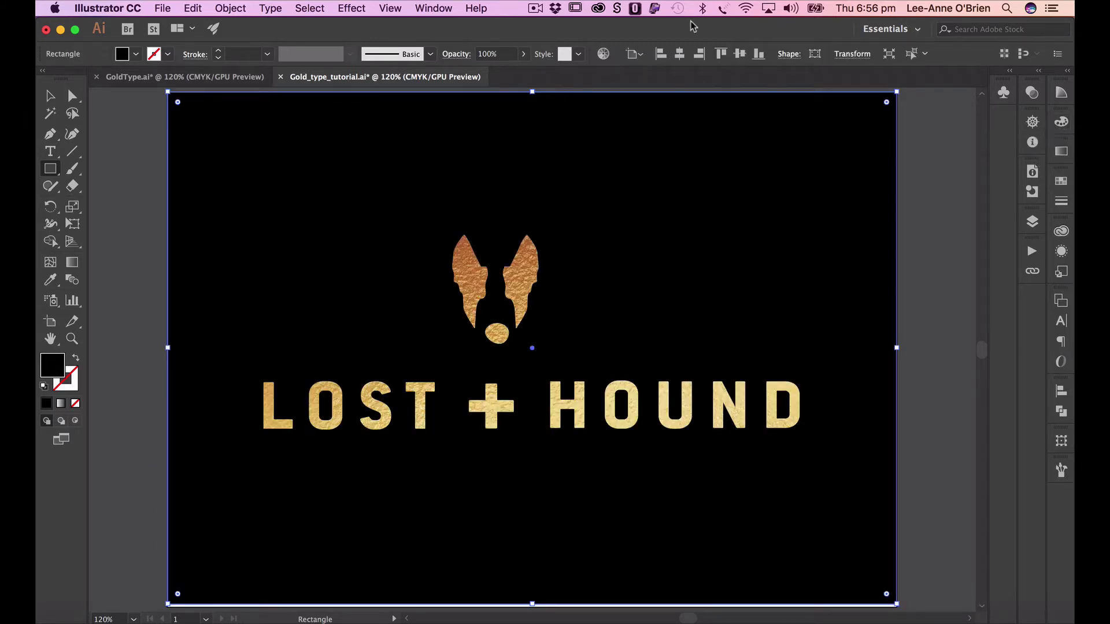
left_click(50, 96)
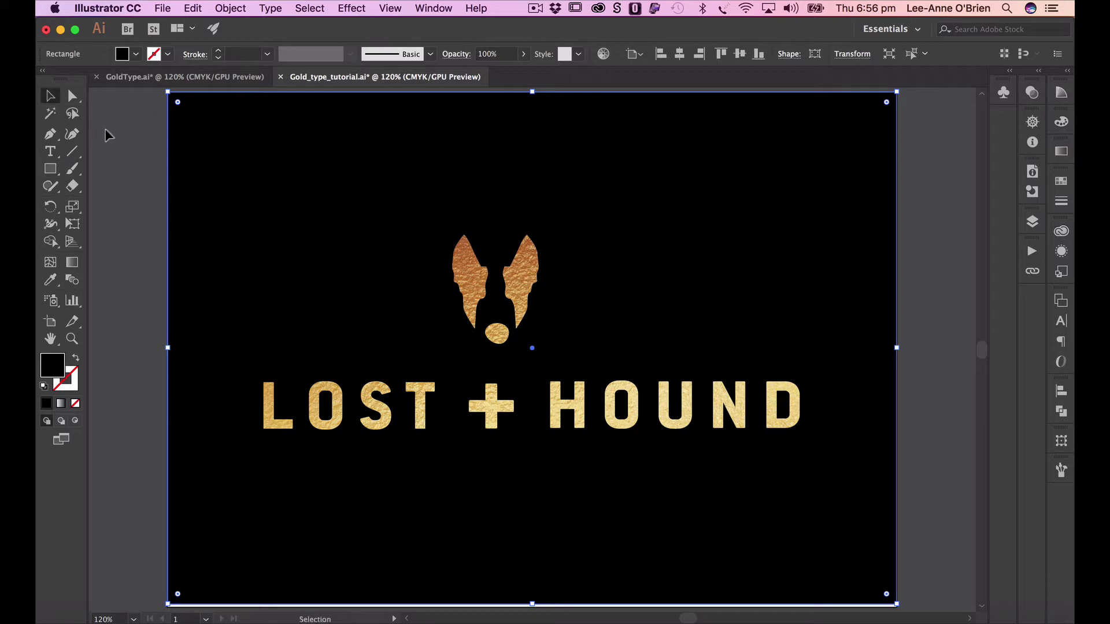
left_click(119, 144)
Fill the background rectangle with a linear black-and-white gradient and reverse it to run from black to white
left_click(205, 151)
left_click(1062, 151)
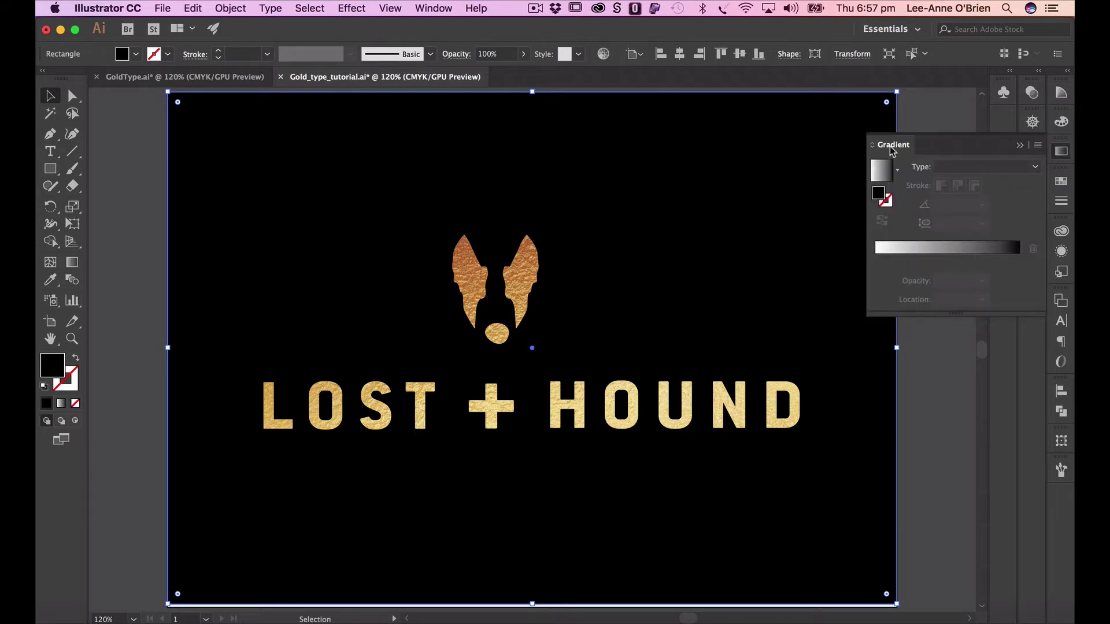
left_click_drag(955, 162, 814, 163)
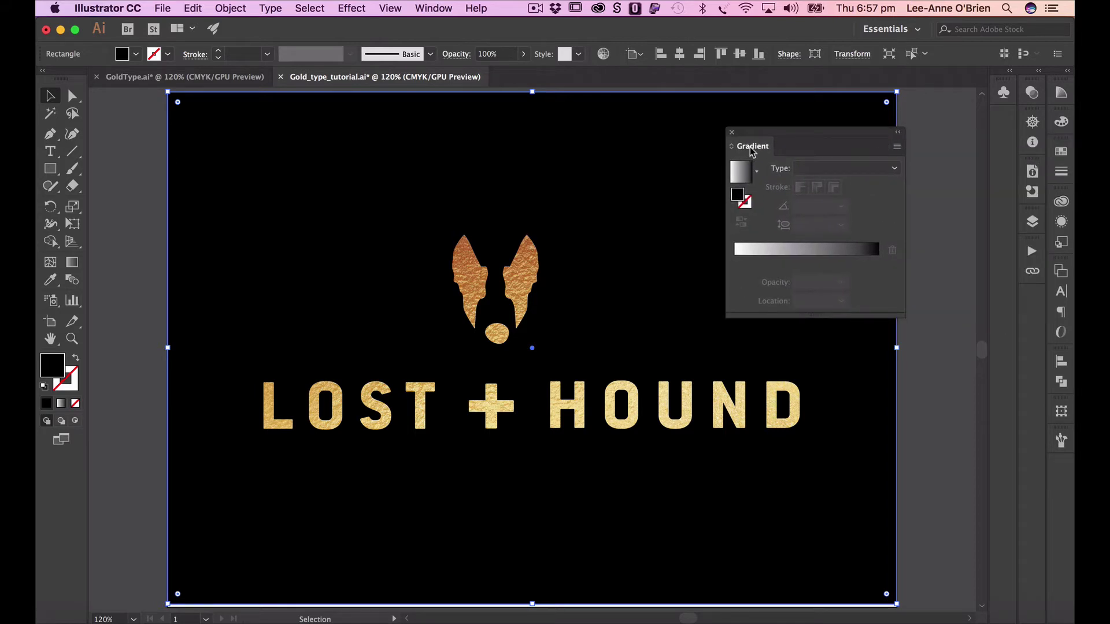
left_click(1061, 123)
left_click_drag(889, 118, 730, 362)
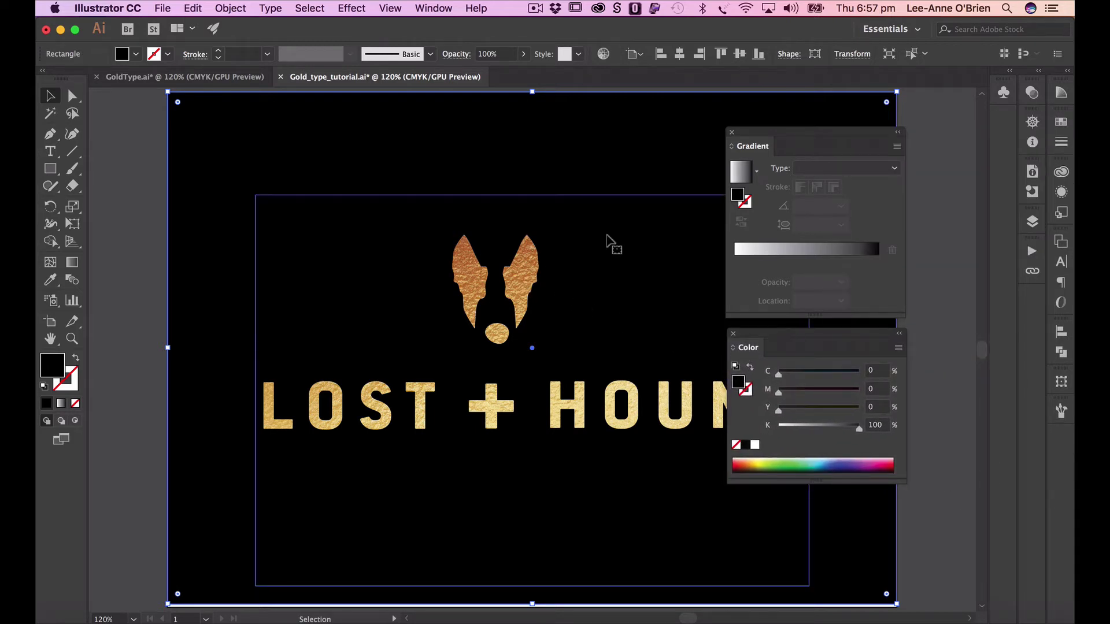
left_click(804, 251)
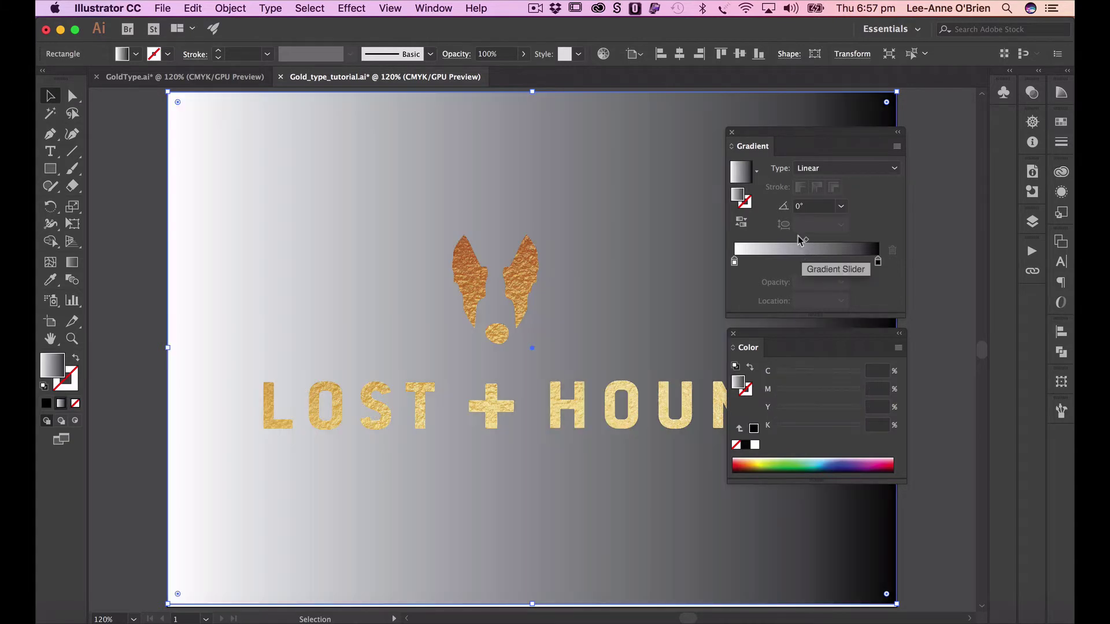
left_click(741, 222)
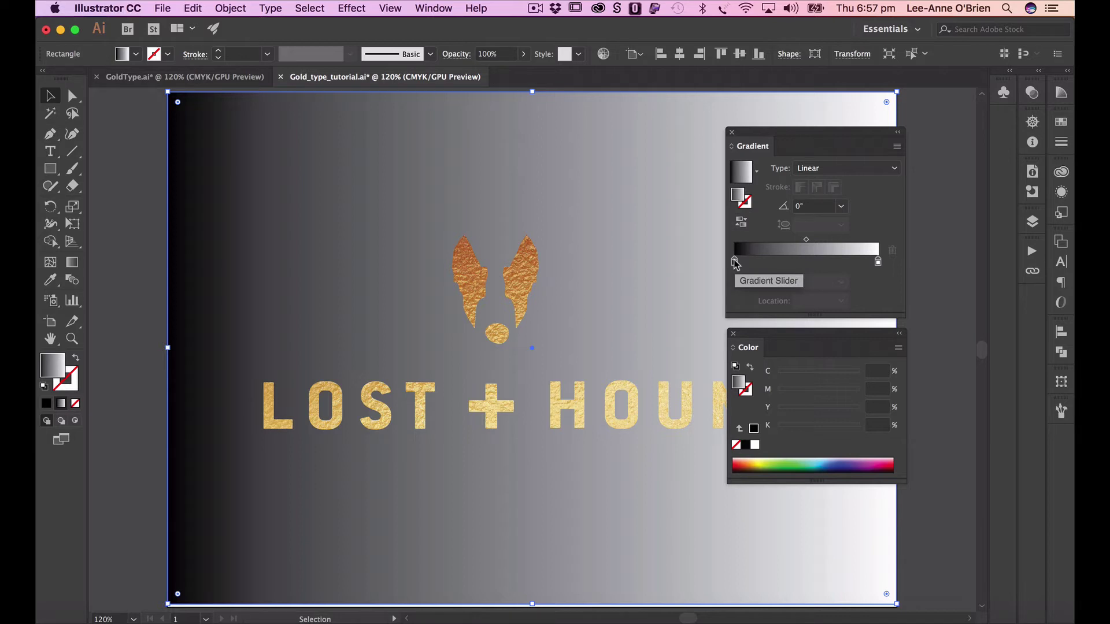
Set the background gradient's angle to -60°
left_click(800, 207)
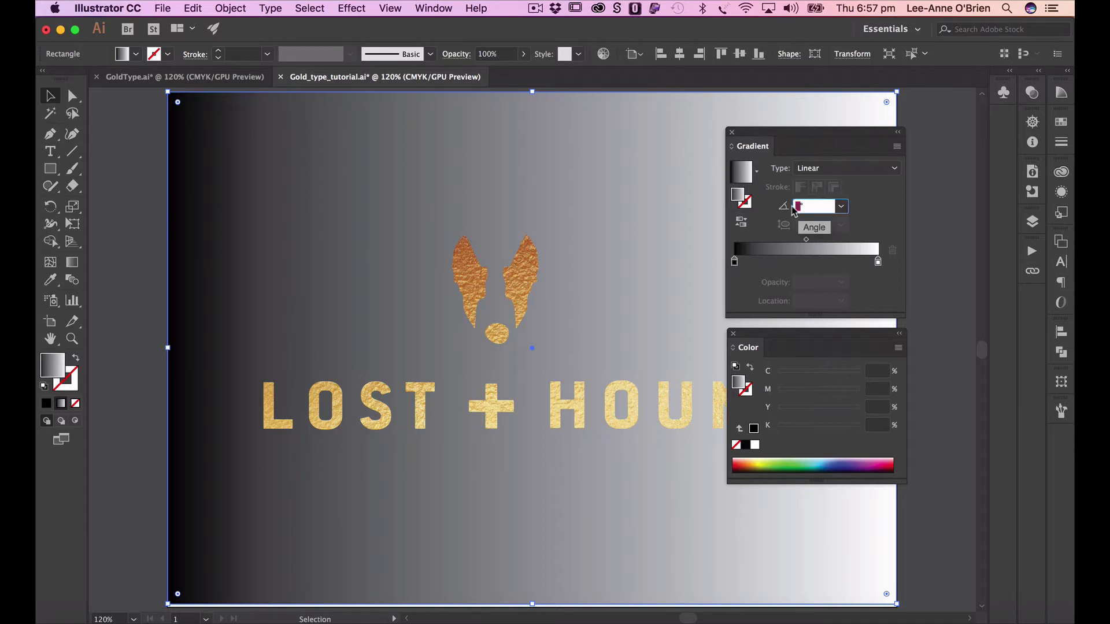
left_click(843, 207)
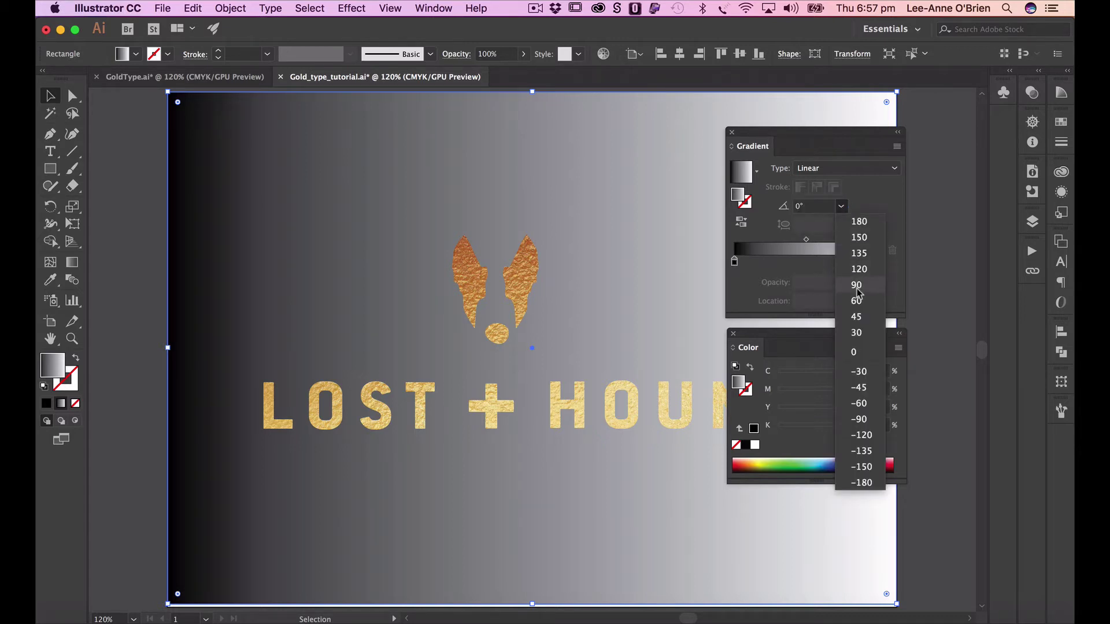
left_click(859, 305)
left_click(841, 206)
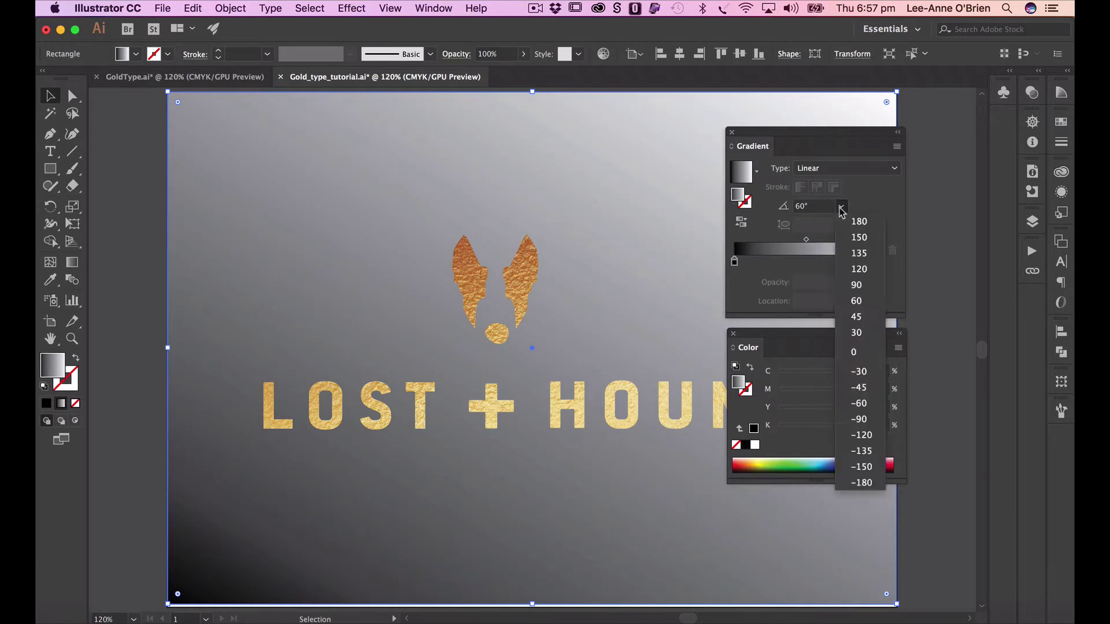
left_click(861, 334)
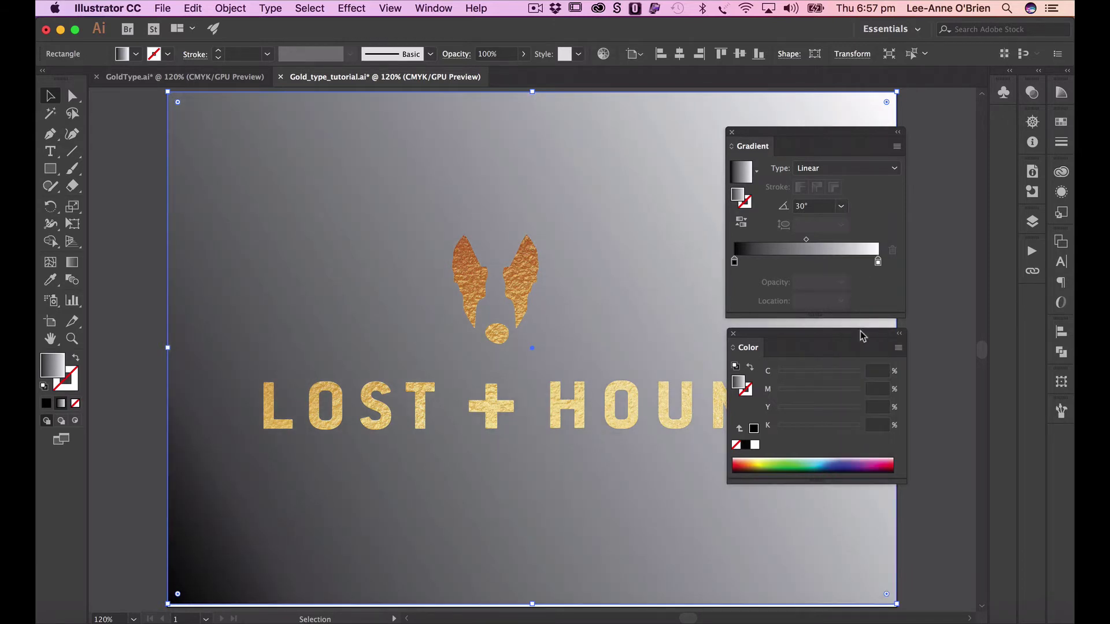
left_click(841, 206)
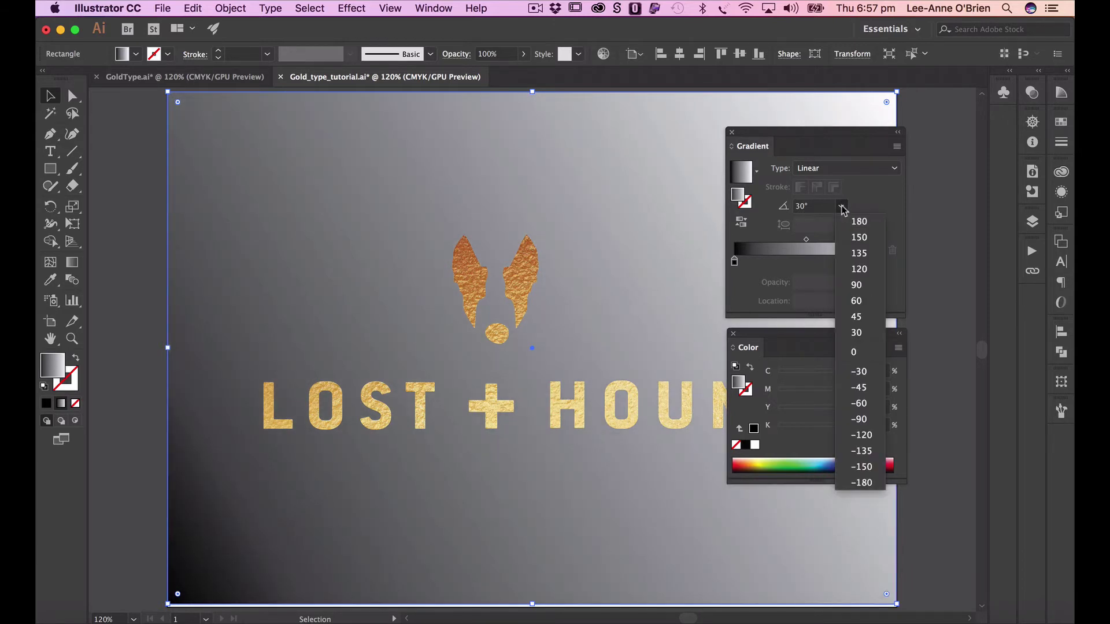
left_click(862, 403)
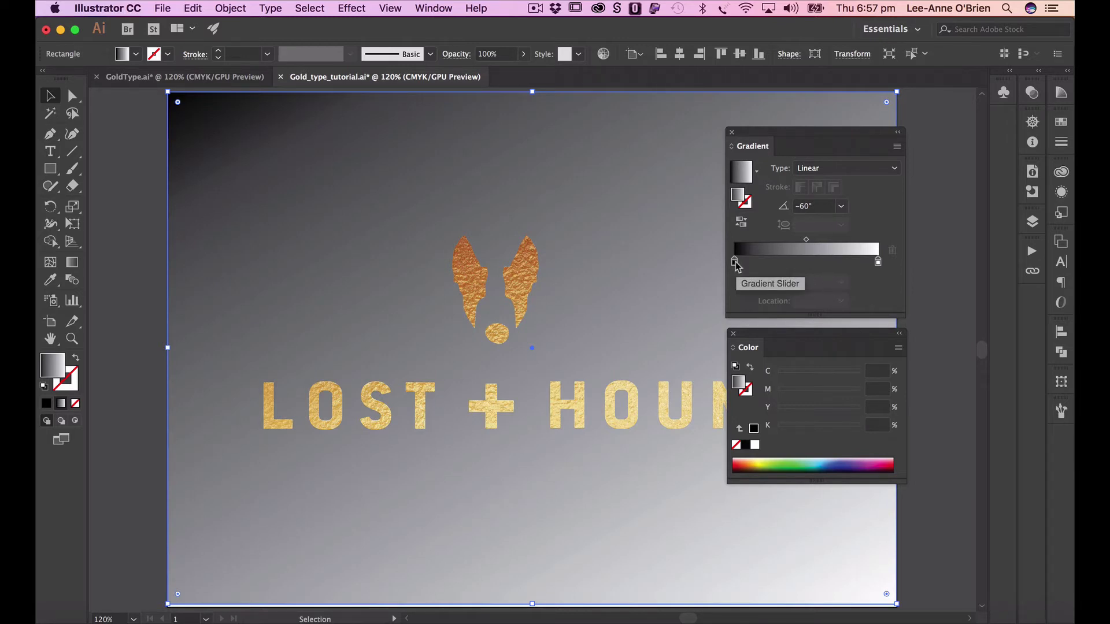
Add a middle color stop to the background gradient at about 75% location and color it 90% black
left_click(807, 263)
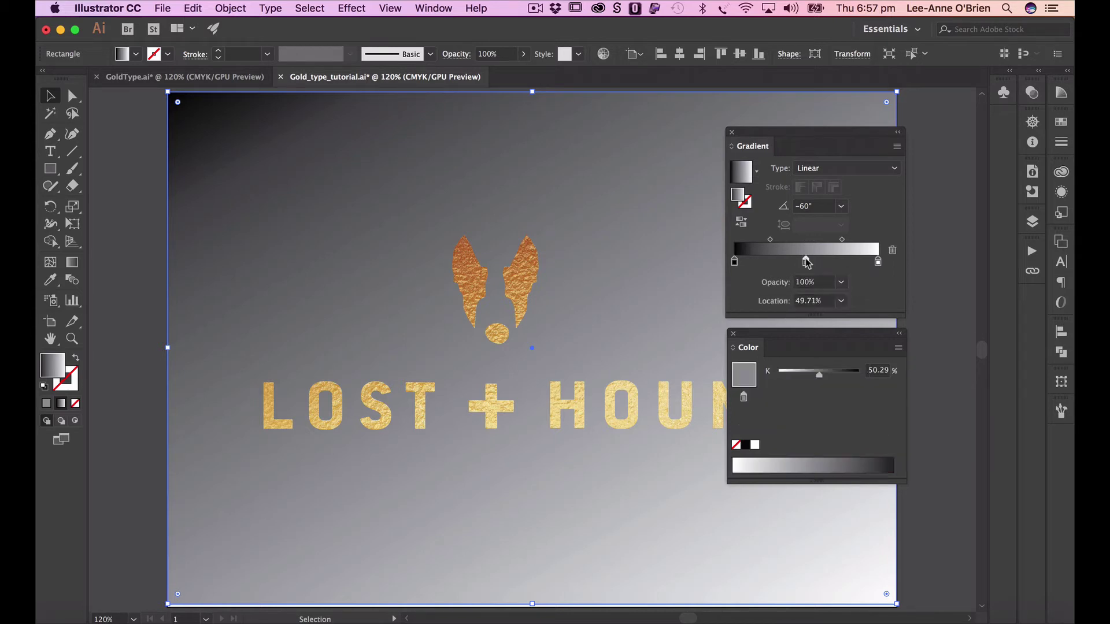
left_click_drag(807, 263, 842, 264)
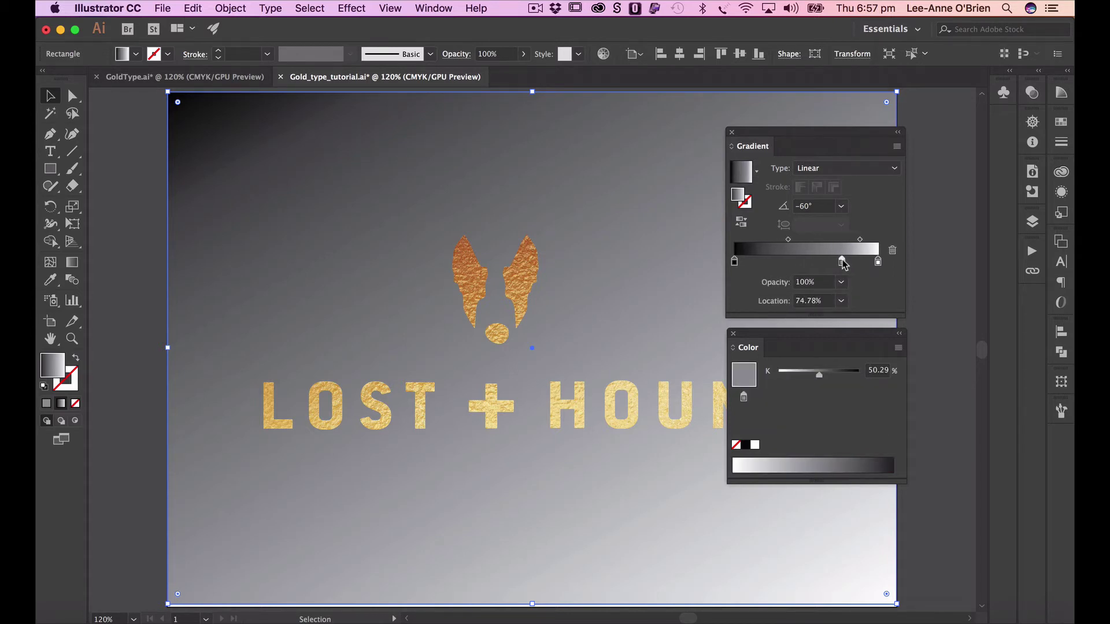
left_click(878, 263)
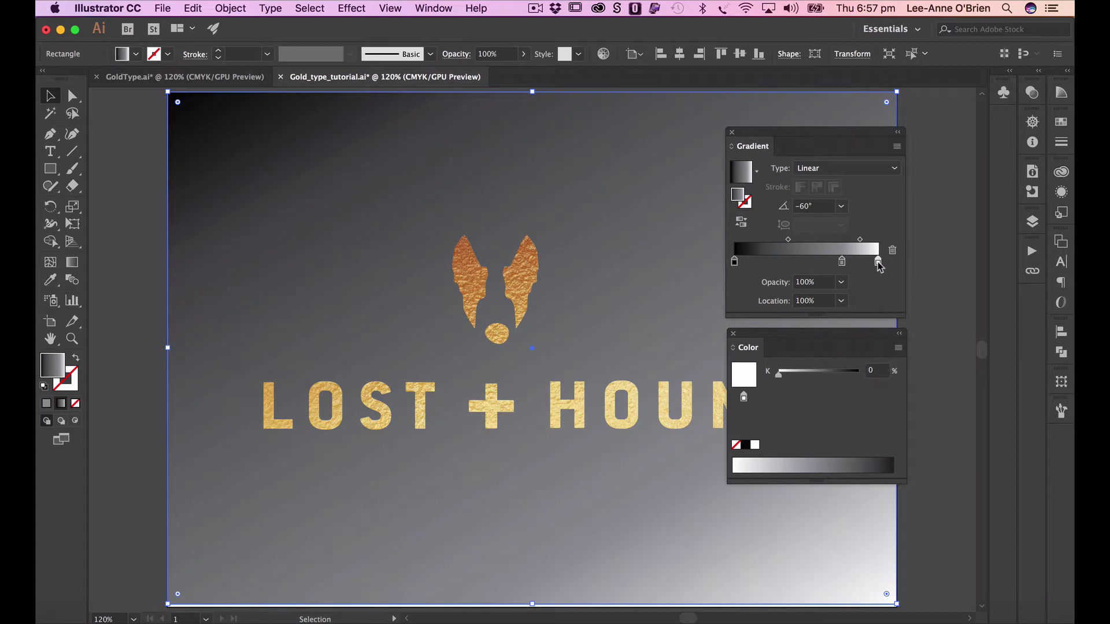
double_click(842, 261)
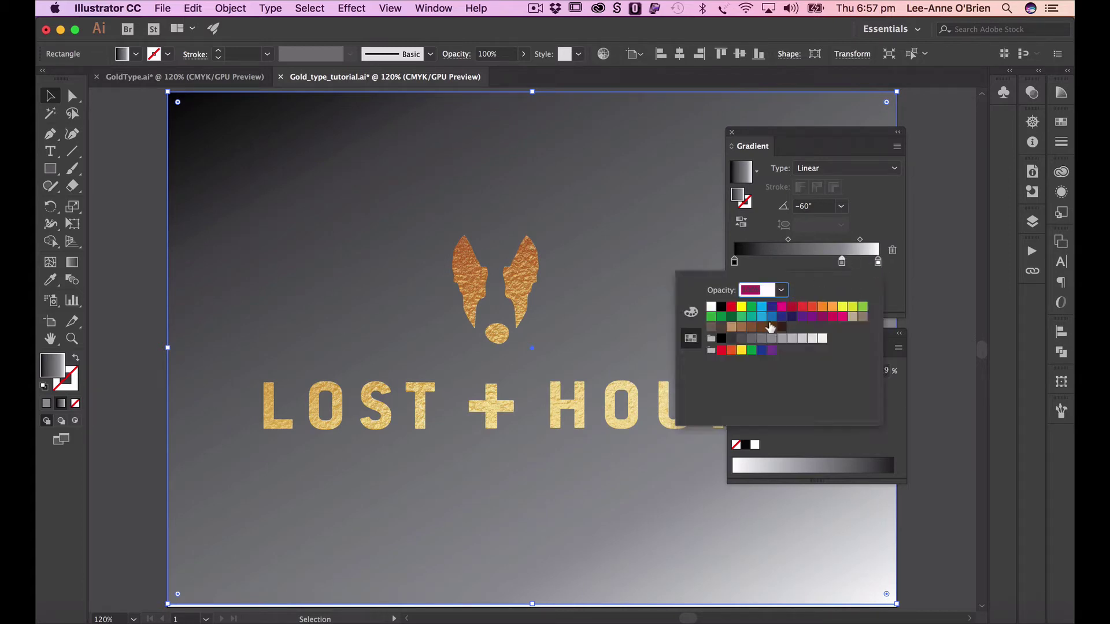
left_click(731, 339)
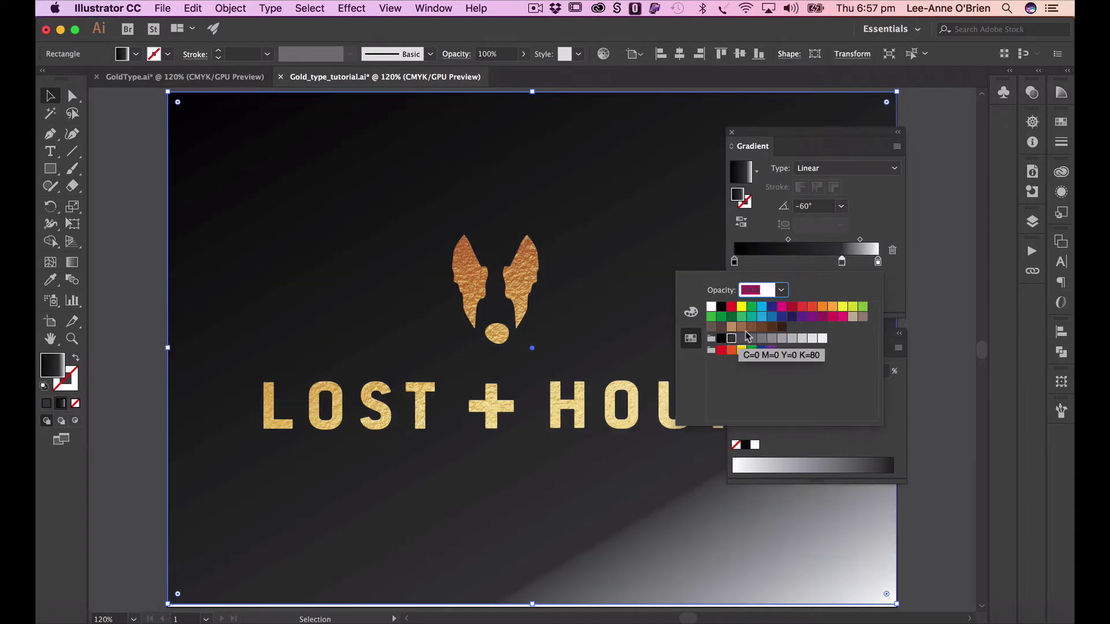
Change the background gradient's white end stop to 60% black, and dock the floating gradient and color controls away
left_click(879, 262)
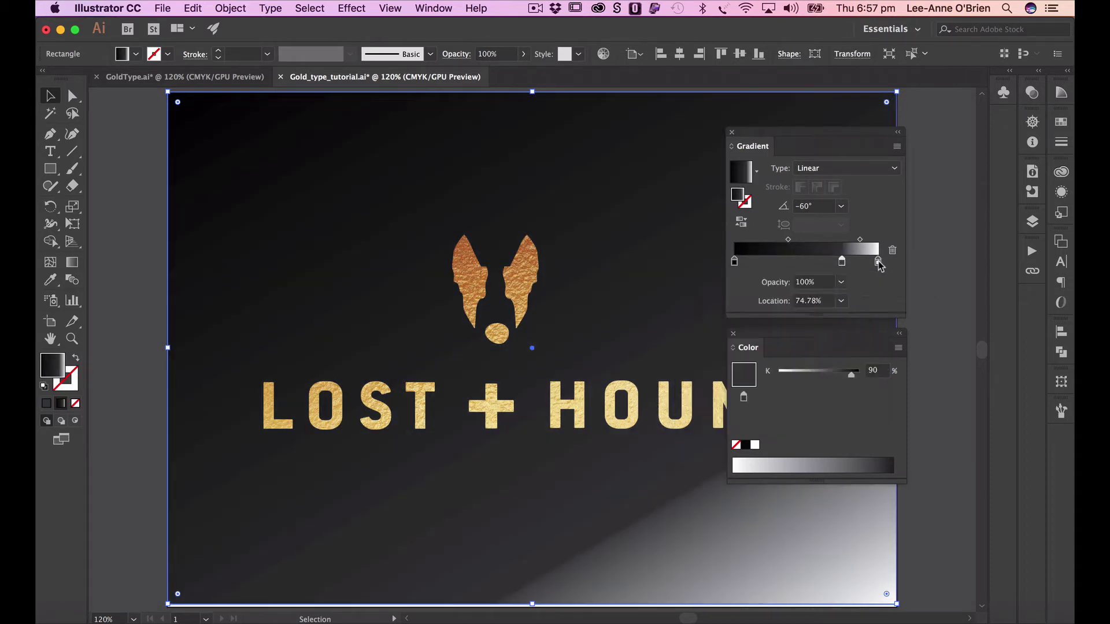
double_click(878, 261)
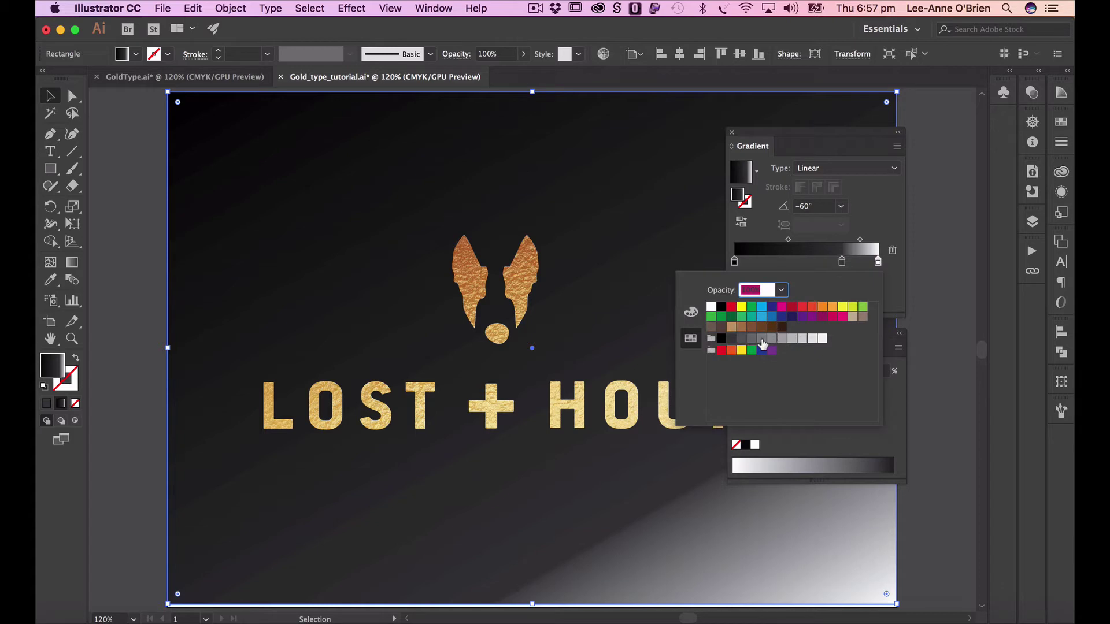
left_click(763, 340)
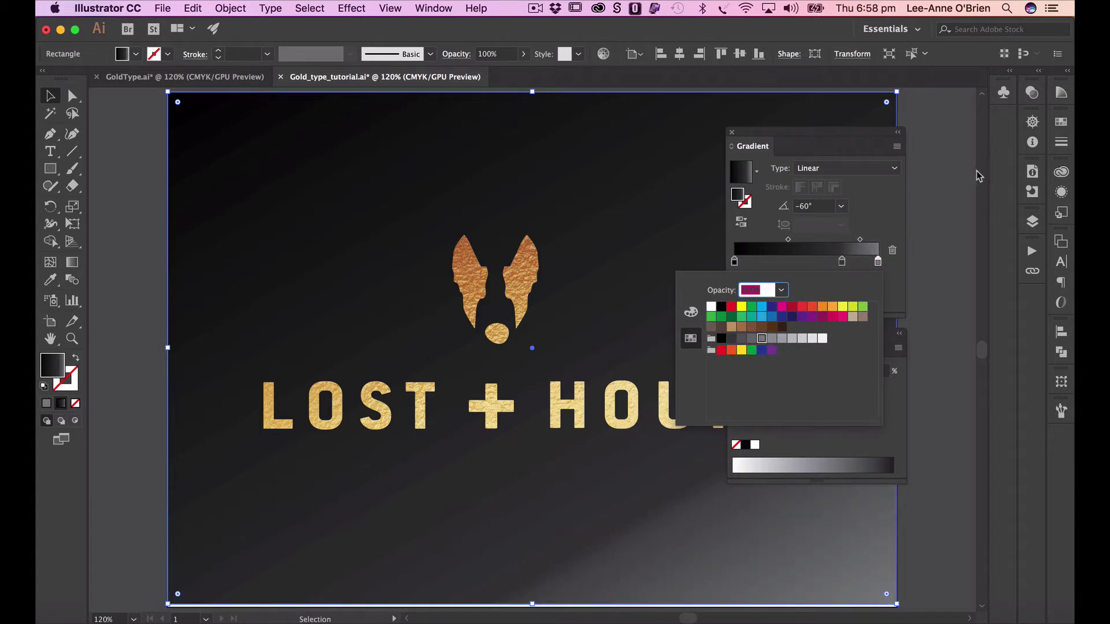
left_click(878, 141)
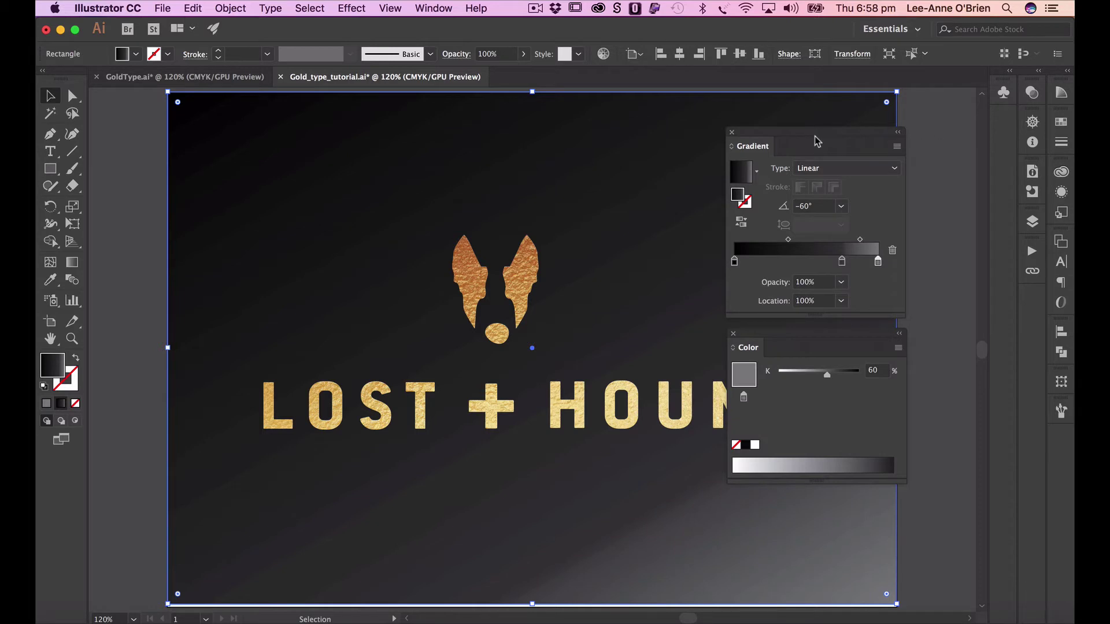
left_click_drag(814, 132, 1045, 115)
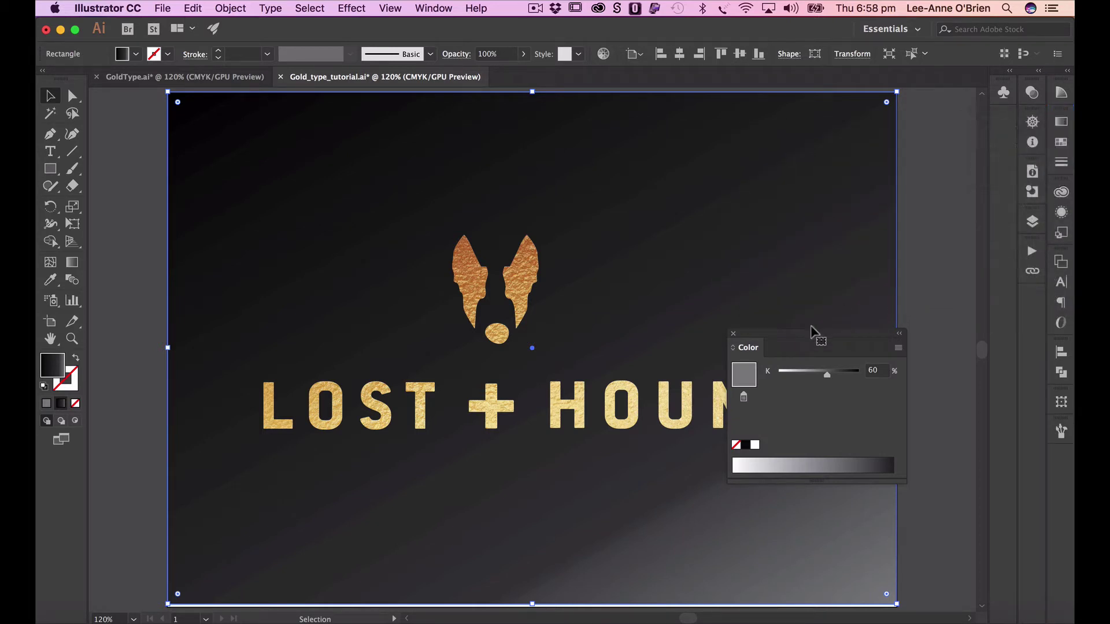
left_click_drag(813, 332, 1048, 166)
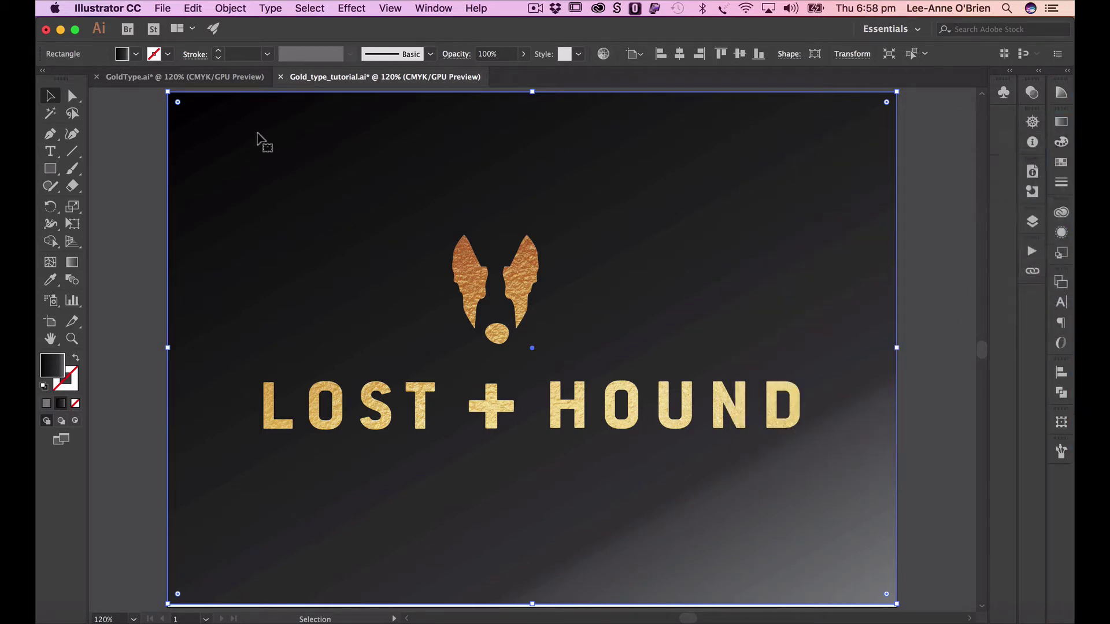
Place the Snakeskin.jpg image with its top-left corner at the artboard's origin so it covers the artboard
left_click(124, 141)
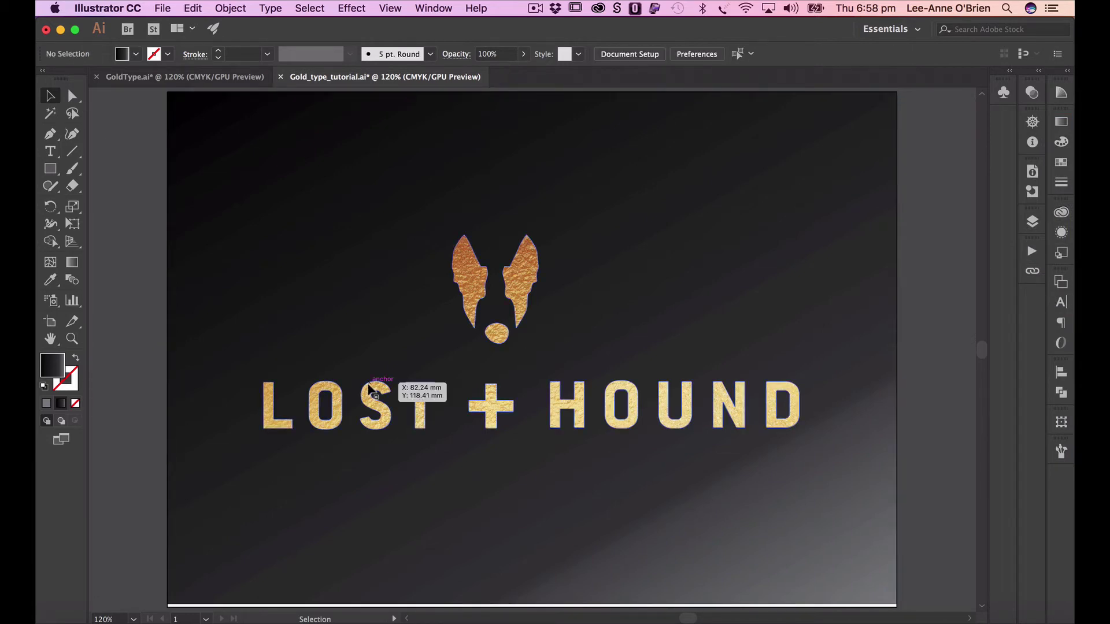
key("super")
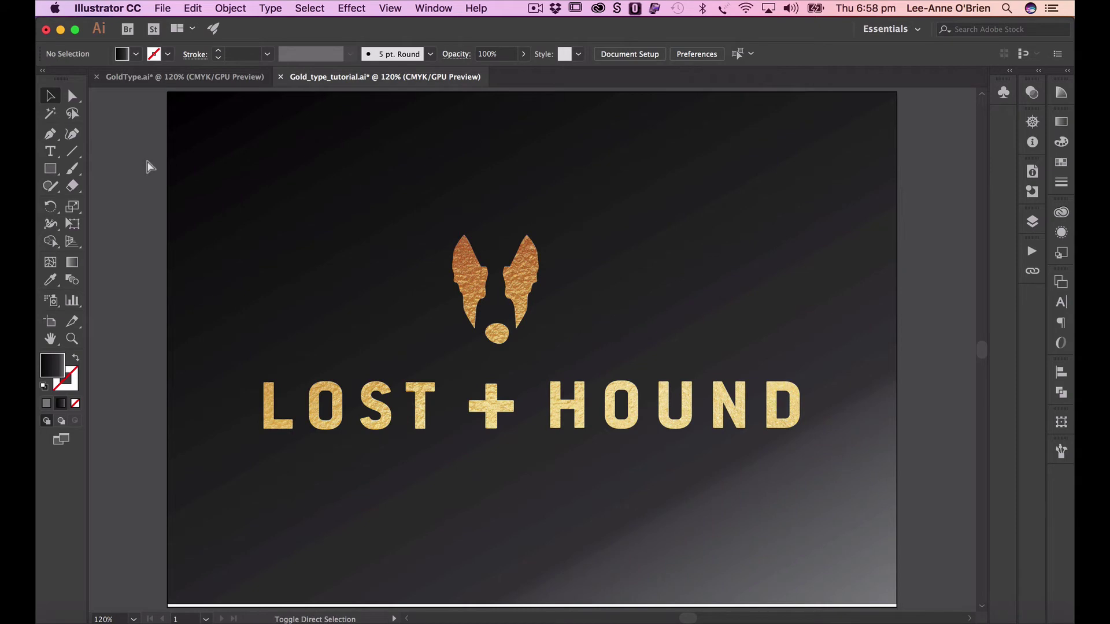
key("super+shift+p")
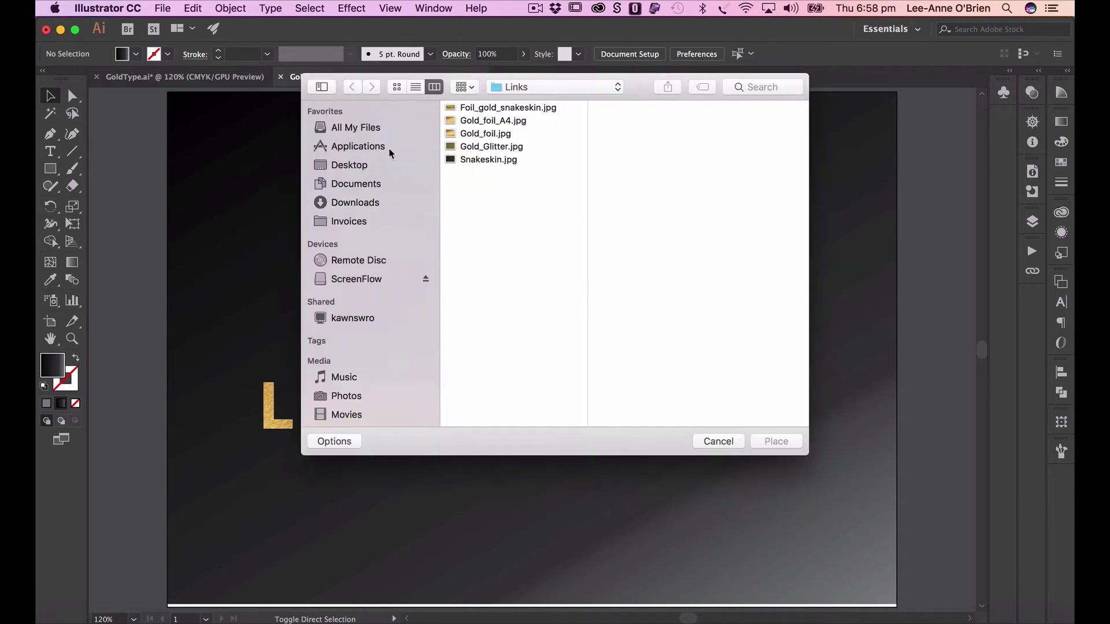
left_click(475, 160)
left_click(765, 441)
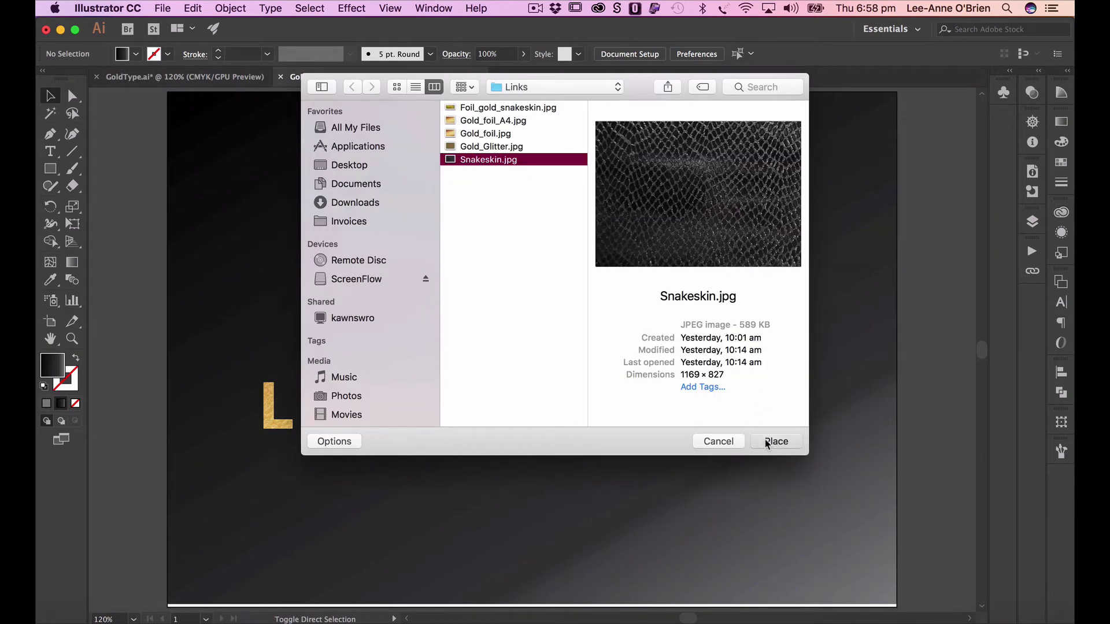
left_click(171, 94)
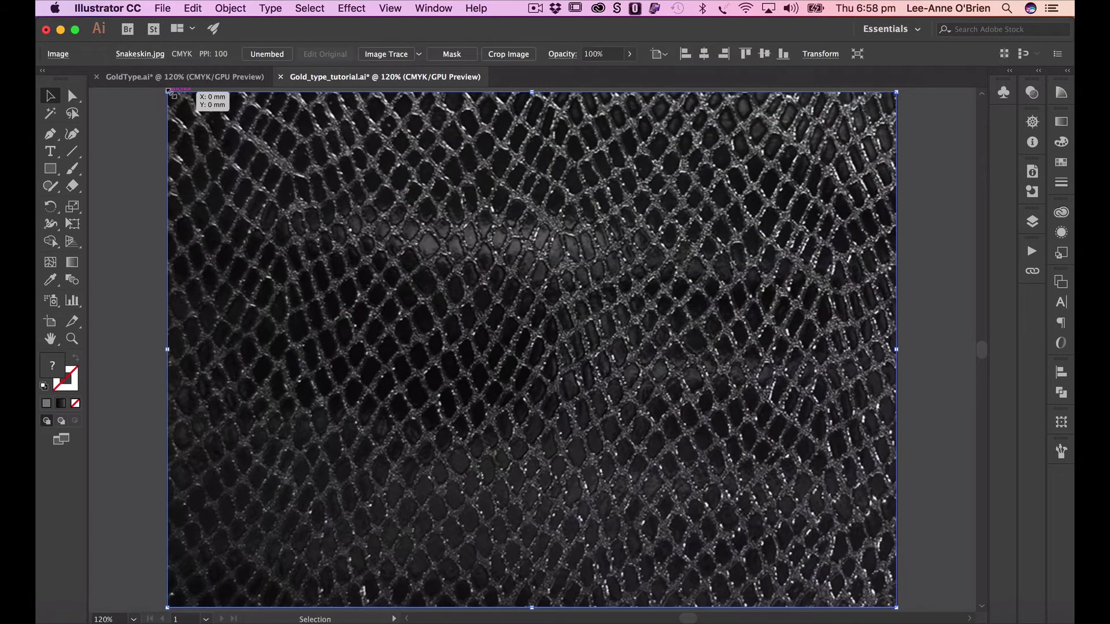
left_click(150, 138)
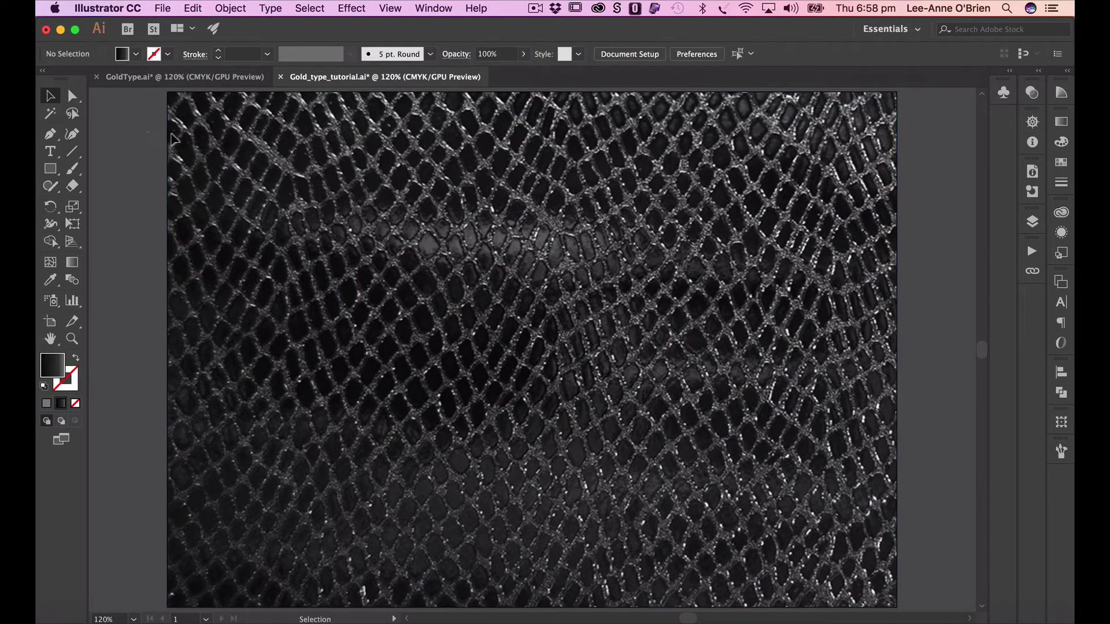
Rearrange the stacking order so the snakeskin image sits behind the gold logo and above the gradient rectangle
key("super+a")
key("super+shift+bracketleft")
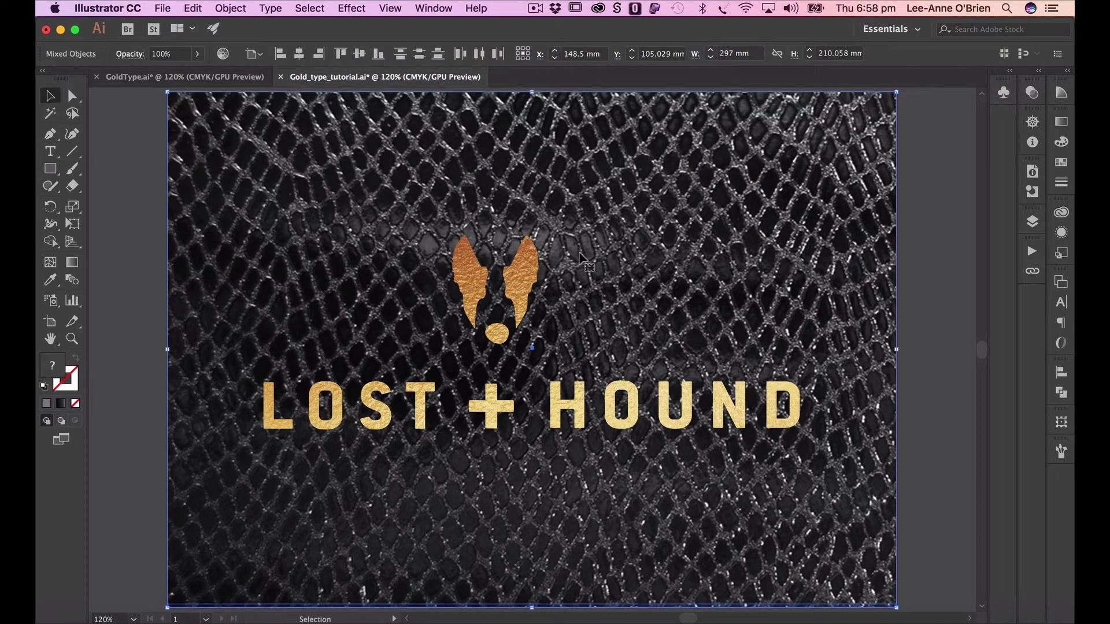
left_click(911, 266)
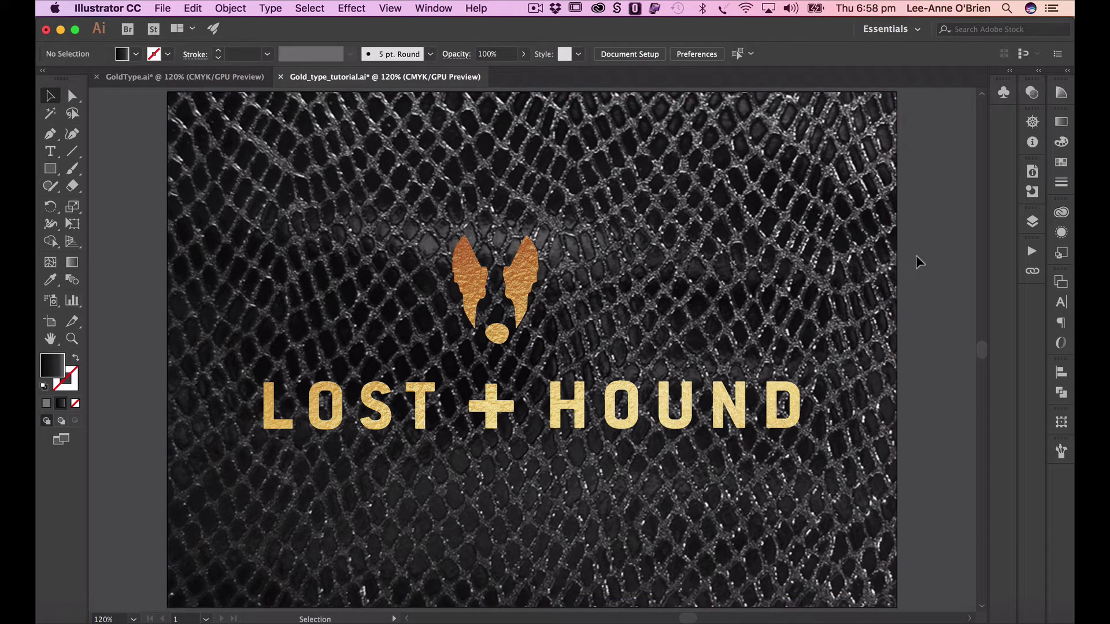
Lower the snakeskin image's opacity to 30%
left_click(828, 220)
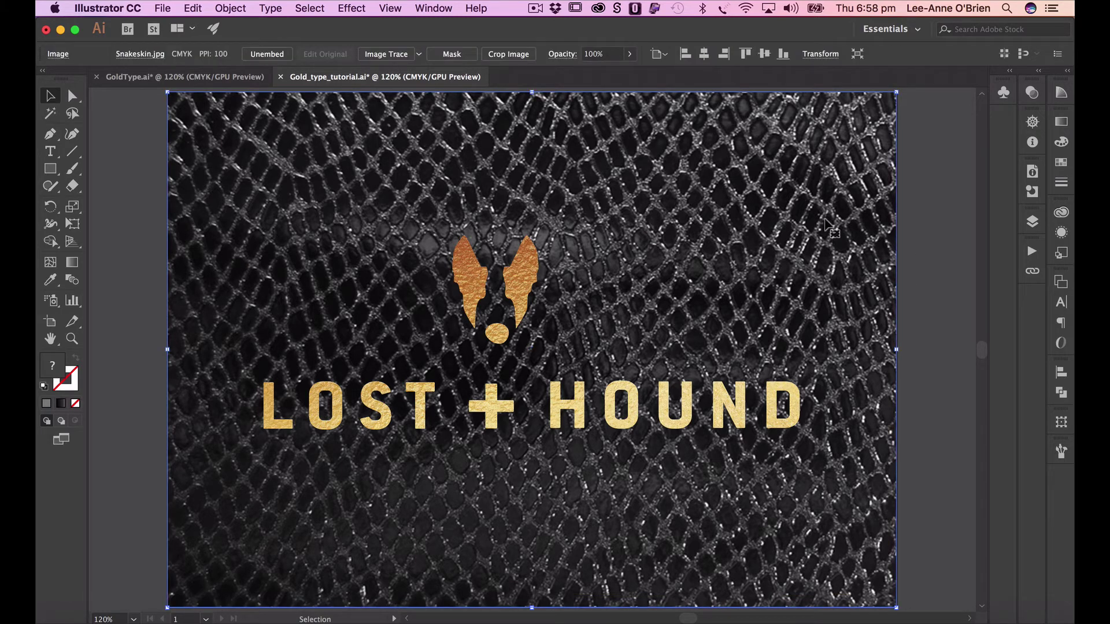
left_click(1062, 234)
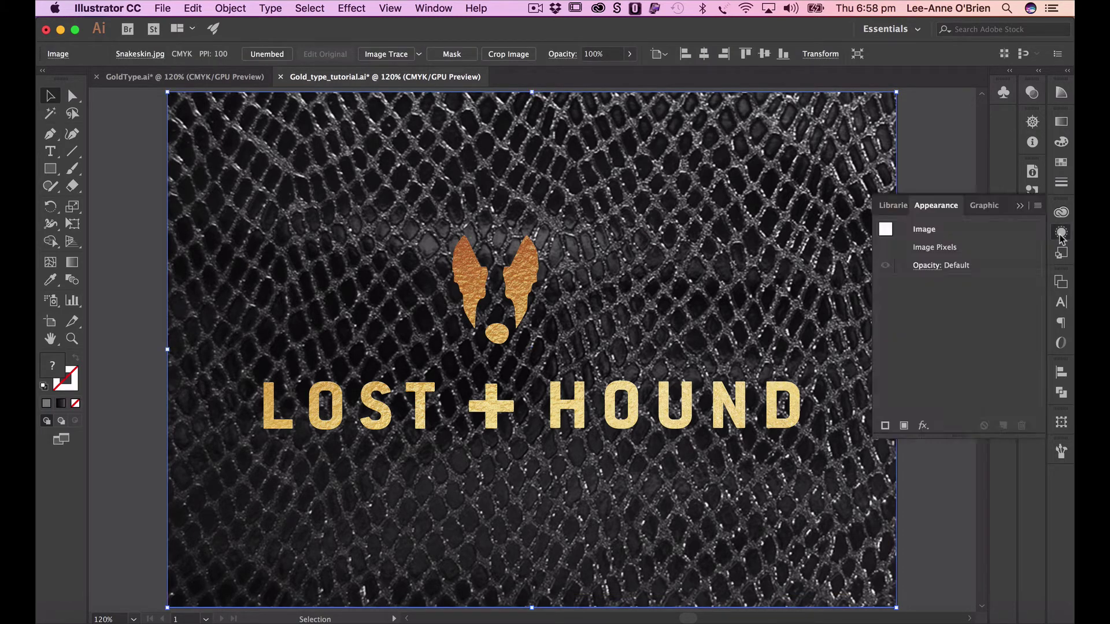
left_click(924, 267)
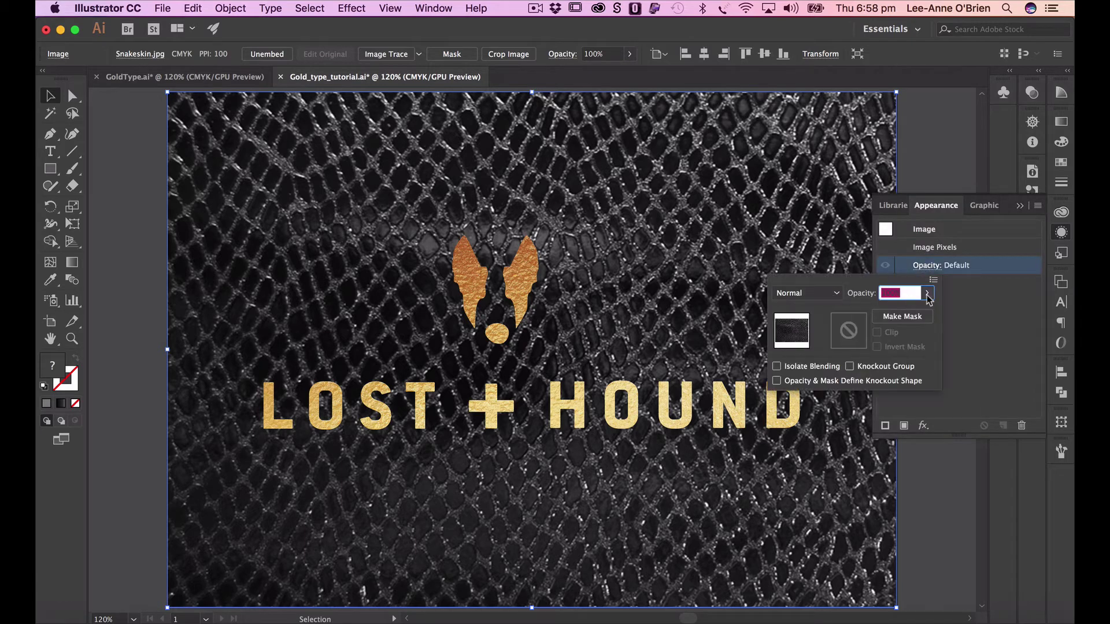
left_click(928, 293)
left_click_drag(920, 312, 884, 313)
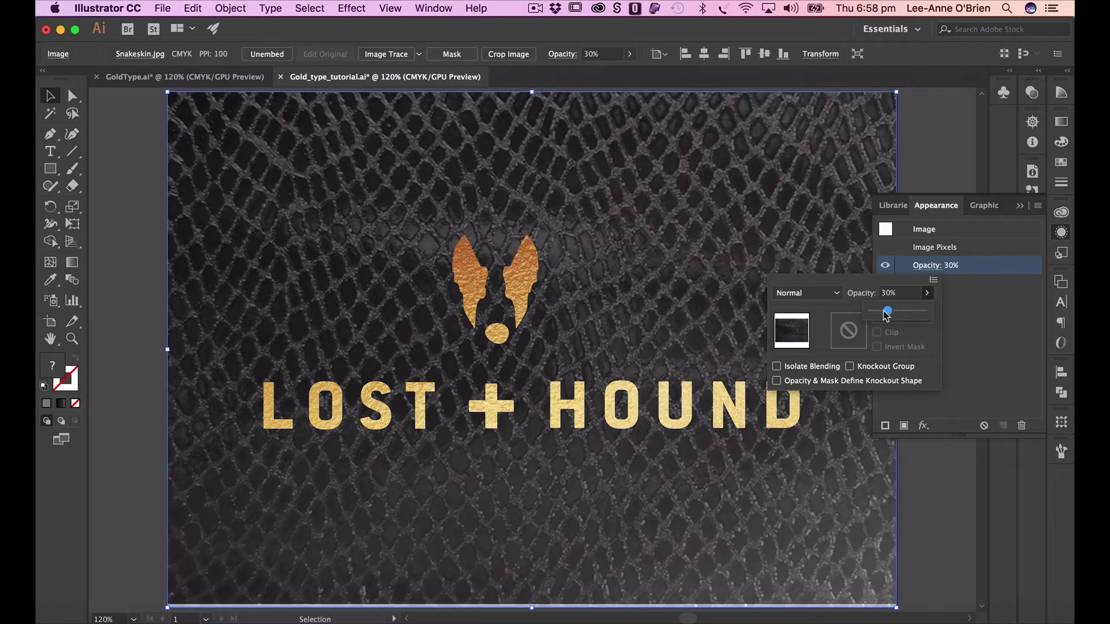
Set the snakeskin image's blending mode to Multiply and deselect it
left_click(805, 293)
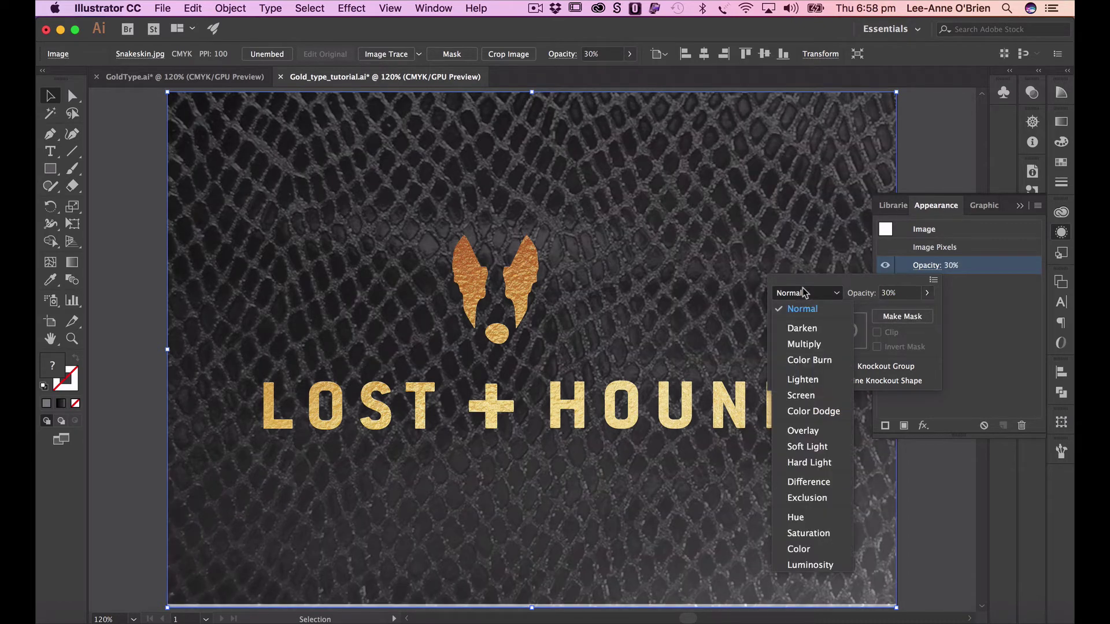
left_click(805, 344)
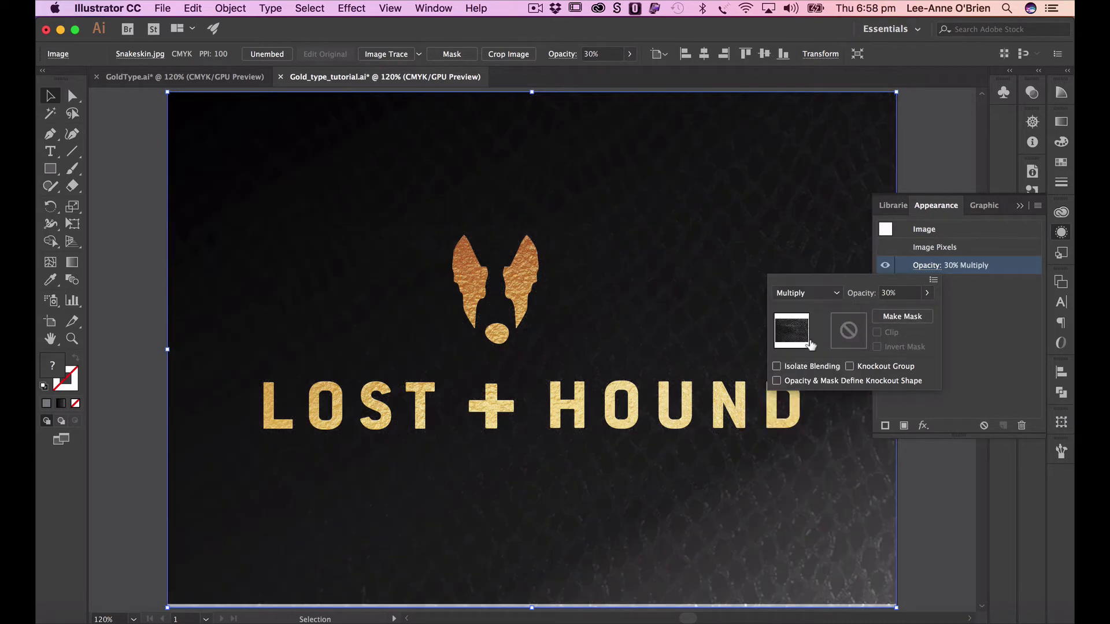
left_click(1021, 207)
left_click(1020, 207)
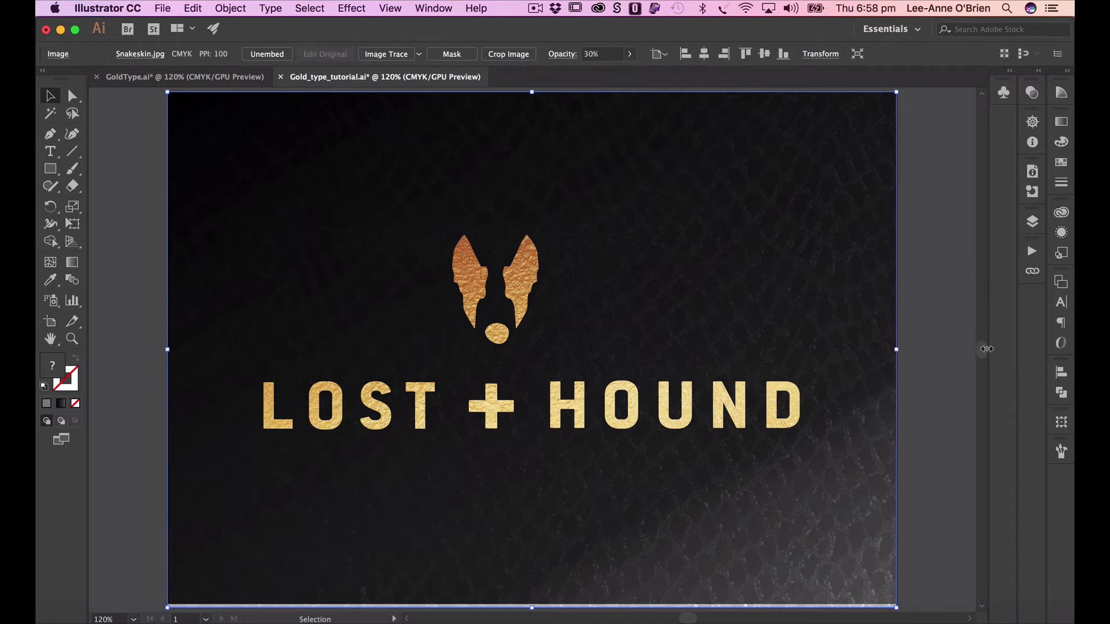
left_click(922, 385)
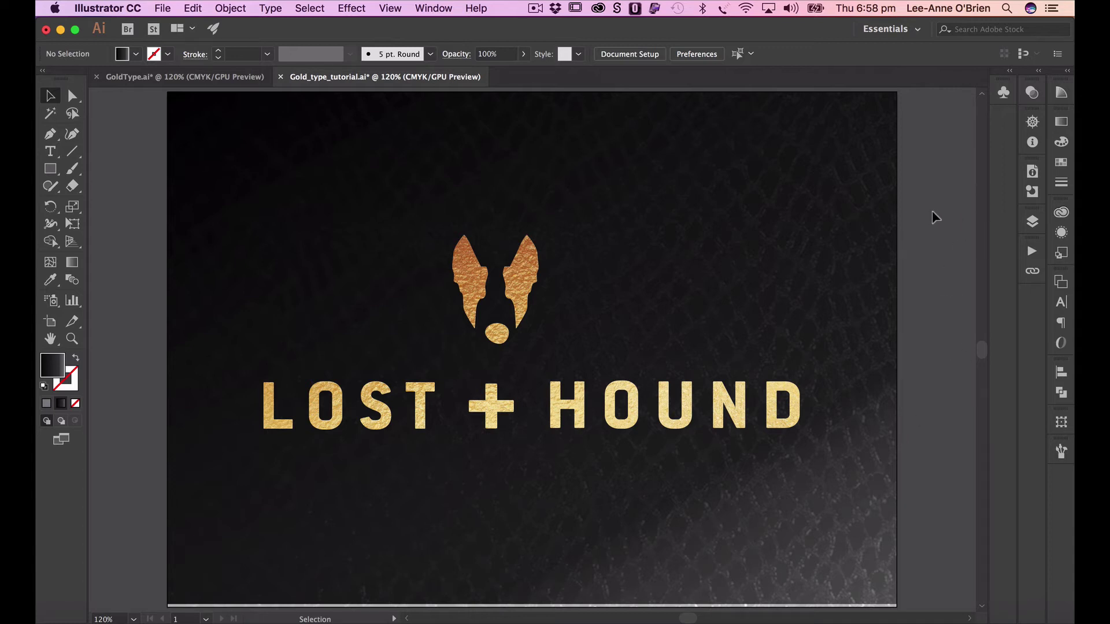
left_click(1032, 222)
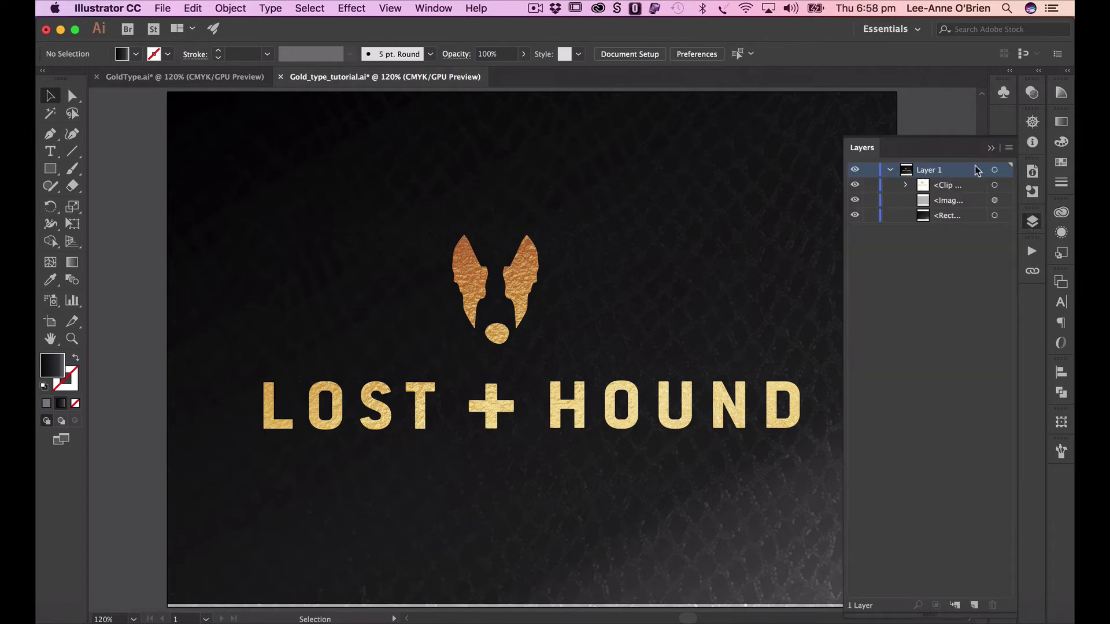
left_click(990, 149)
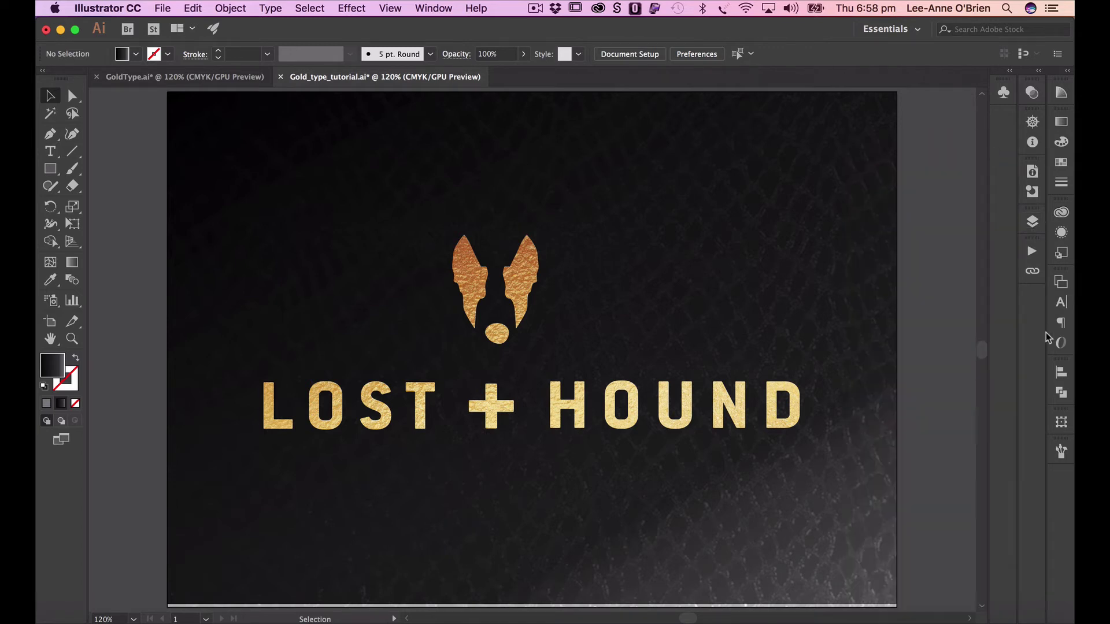
Rename Artboard 1 as FOIL
left_click(1060, 280)
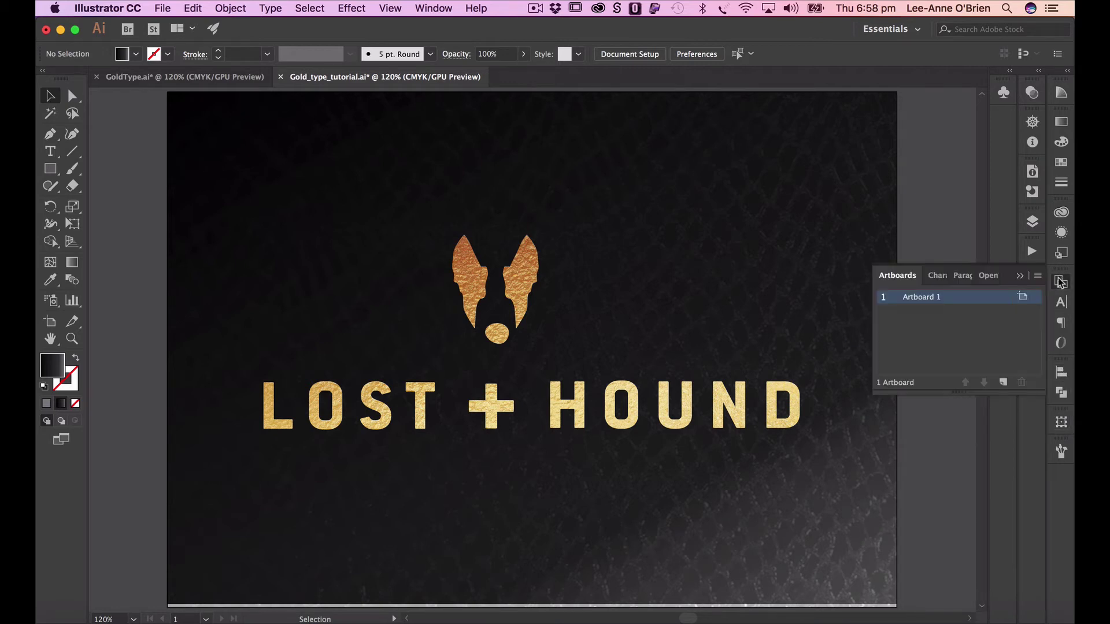
double_click(921, 296)
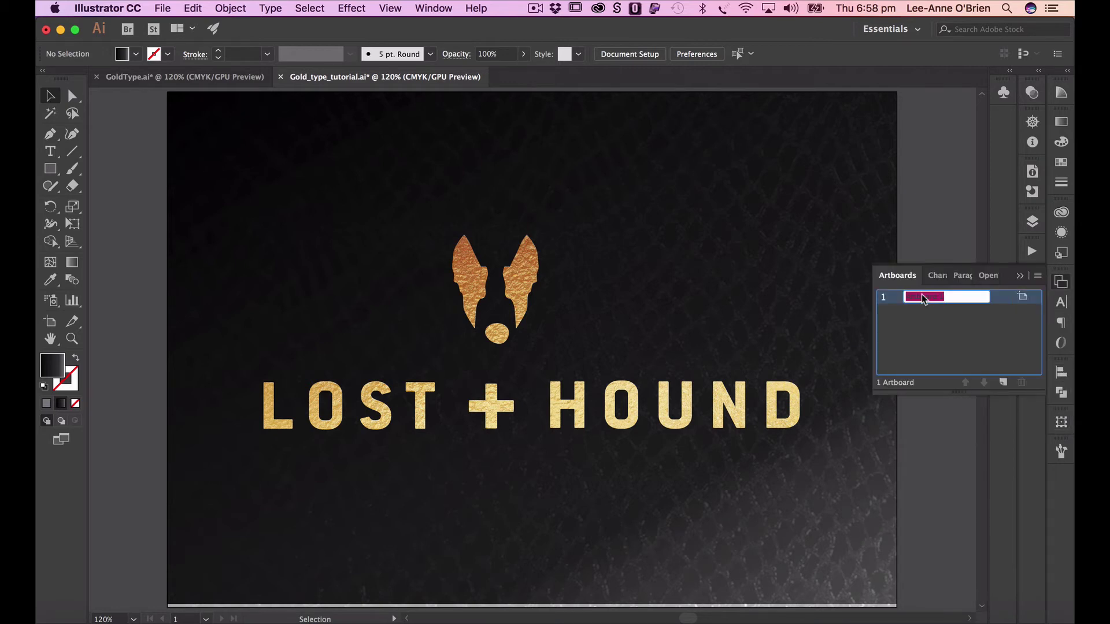
type("FOIL")
key("Return")
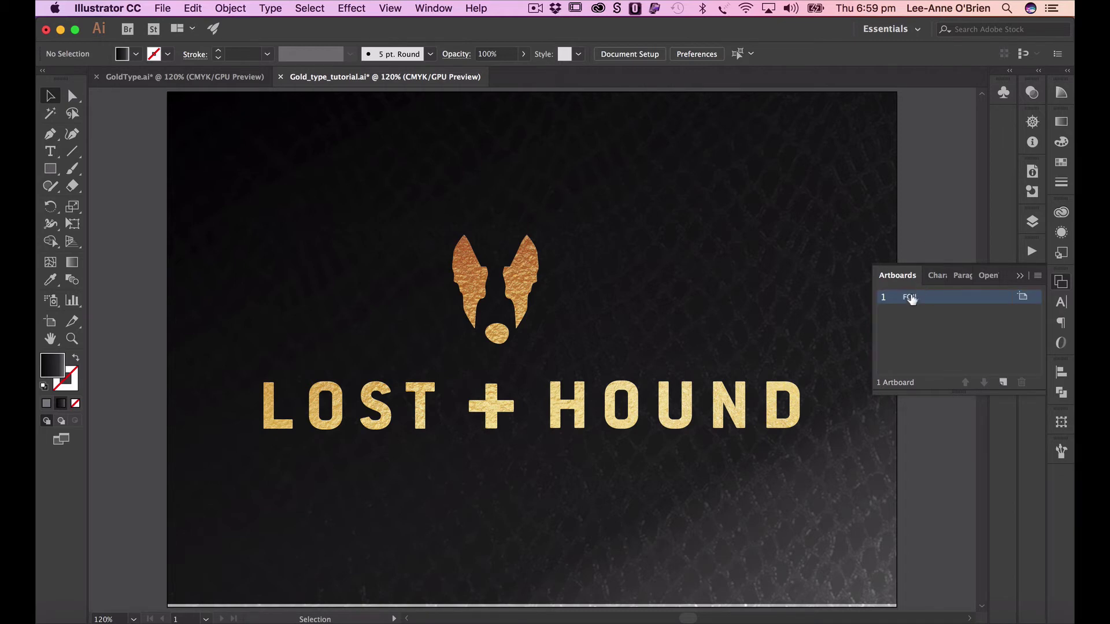
Duplicate the FOIL artboard with its artwork and name the copy GRADIENTS
left_click_drag(912, 299, 1004, 382)
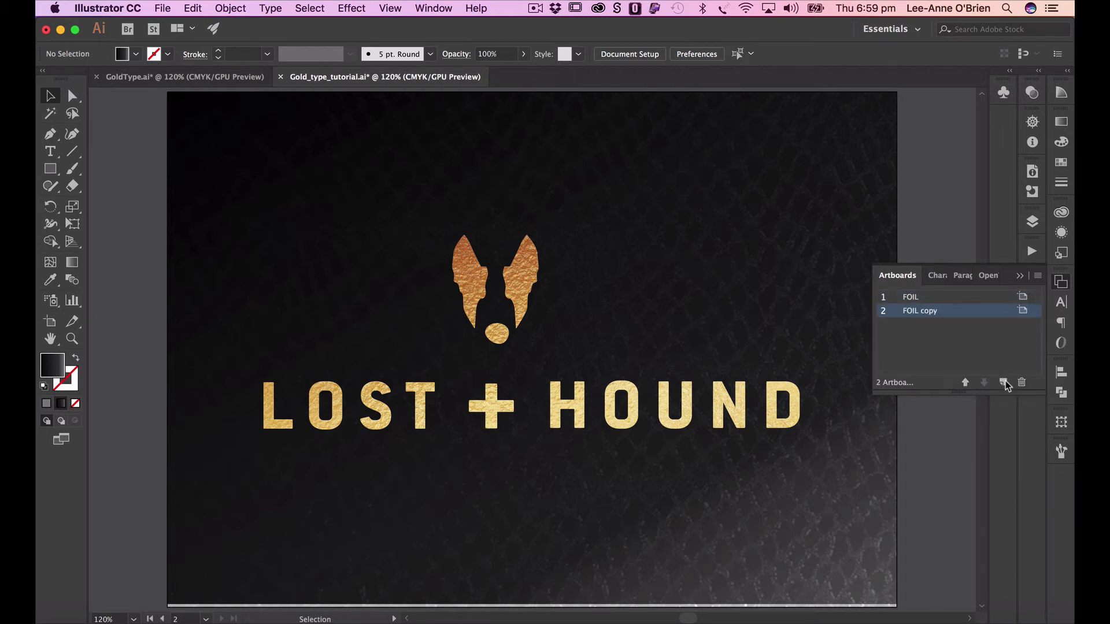
double_click(915, 312)
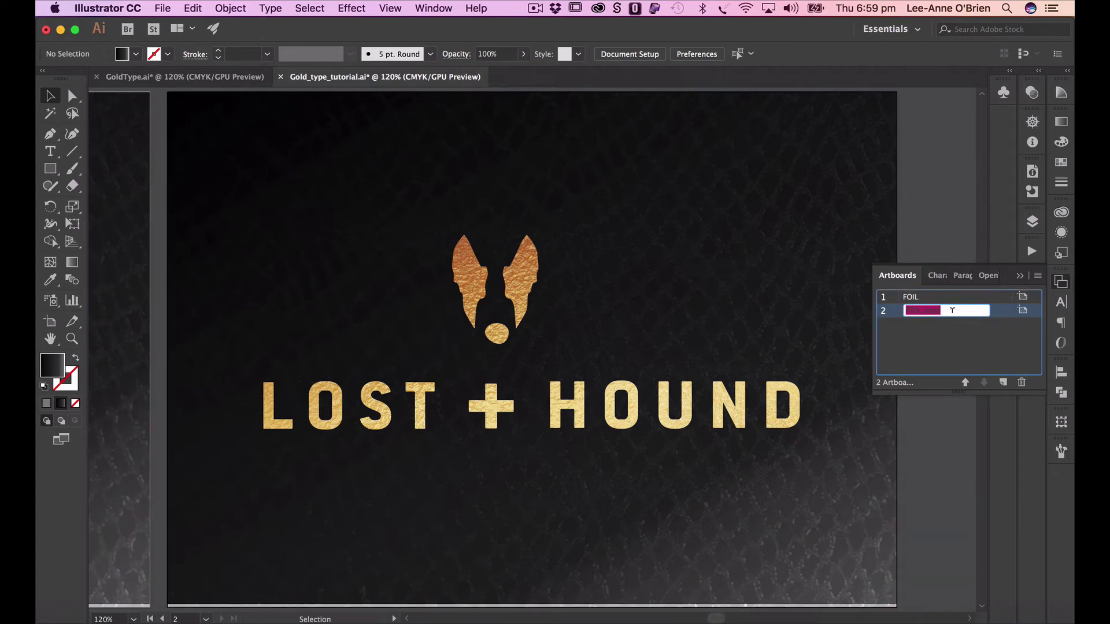
type("GRADIENTS")
key("Return")
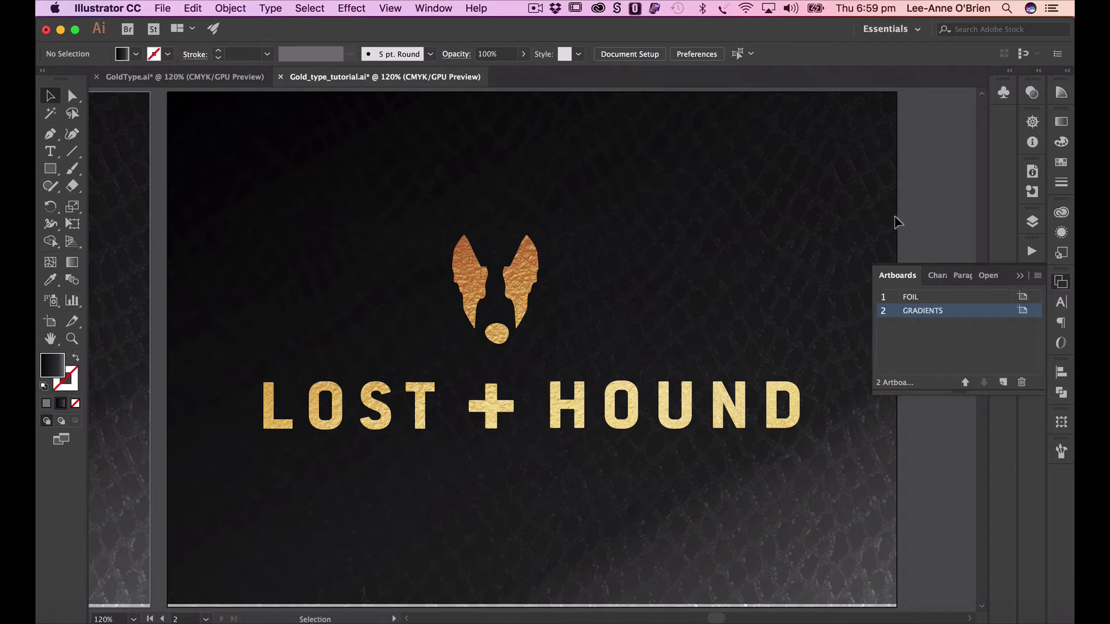
Release the logo's clipping mask on the GRADIENTS artboard and delete the gold foil image
left_click(518, 279)
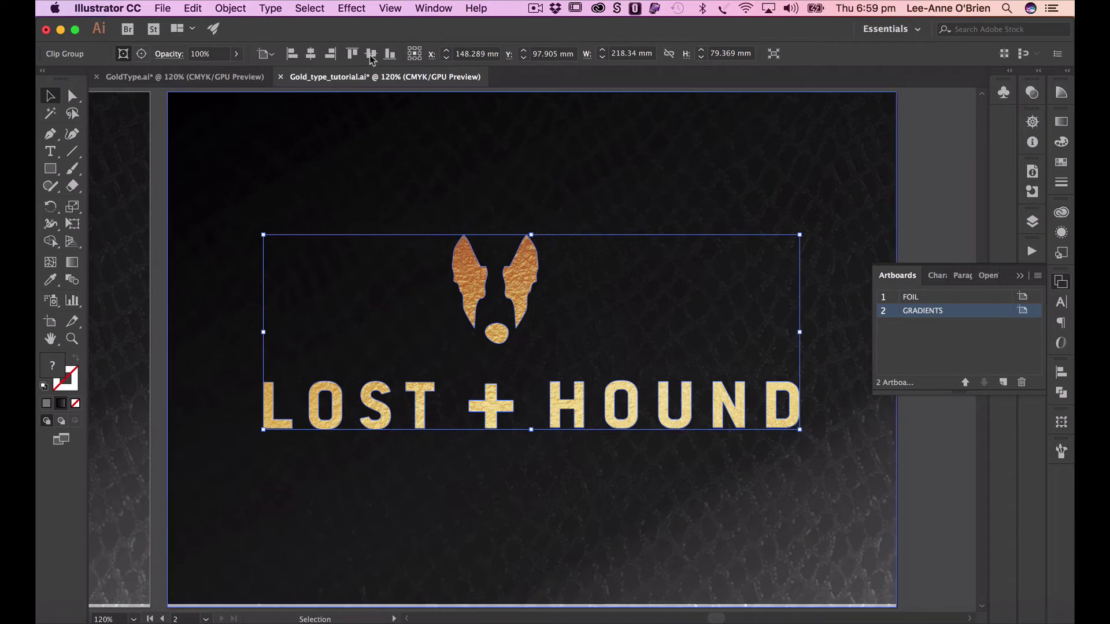
left_click(222, 6)
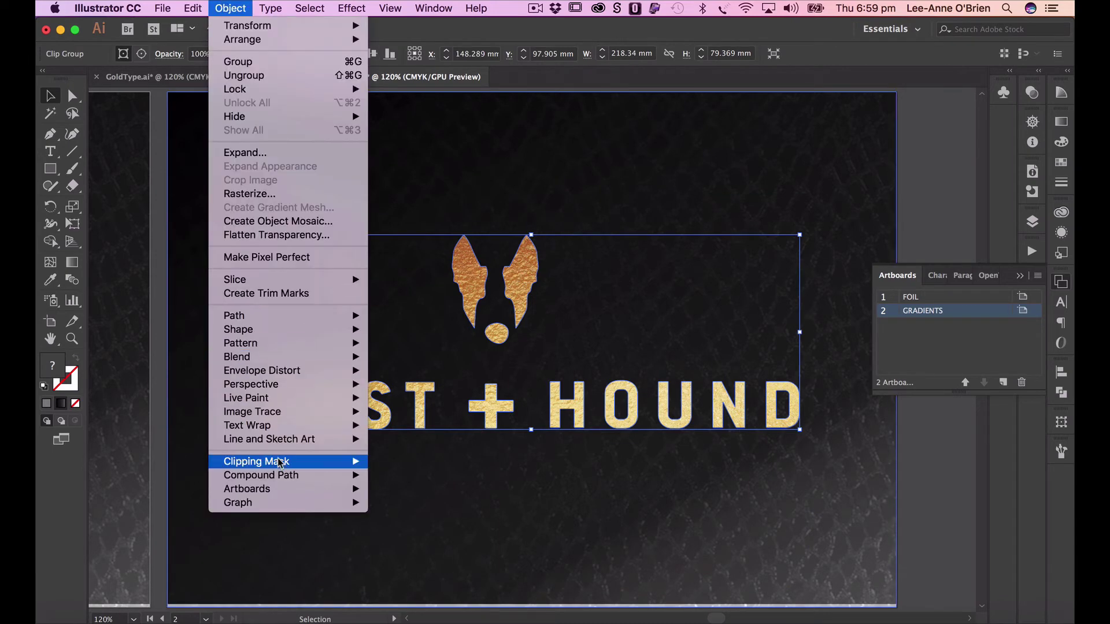
mouse_move(280, 461)
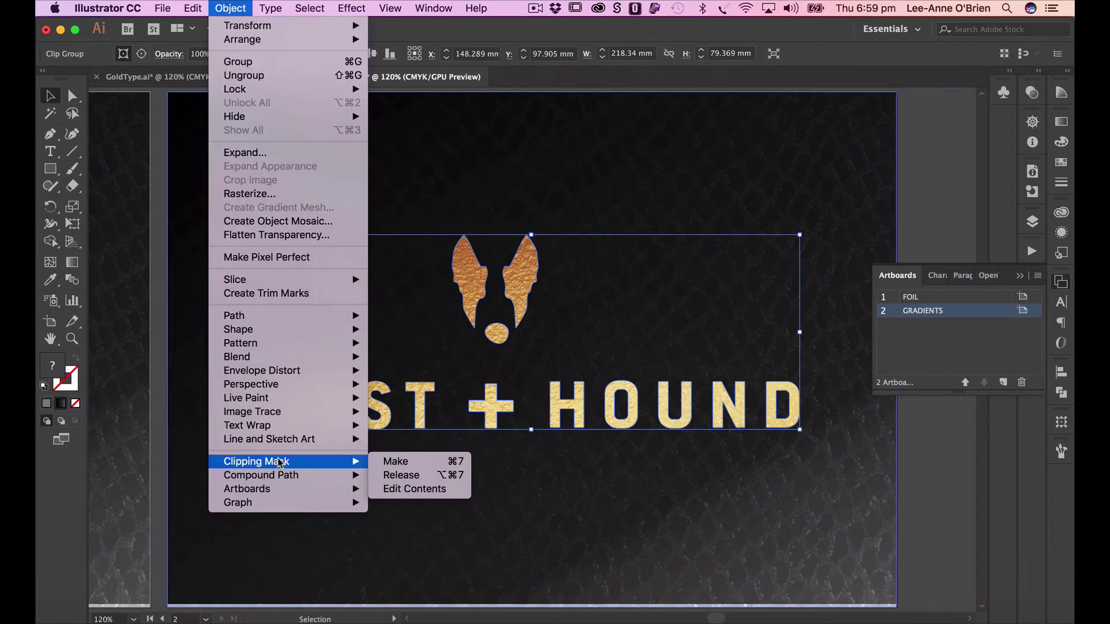
left_click(401, 475)
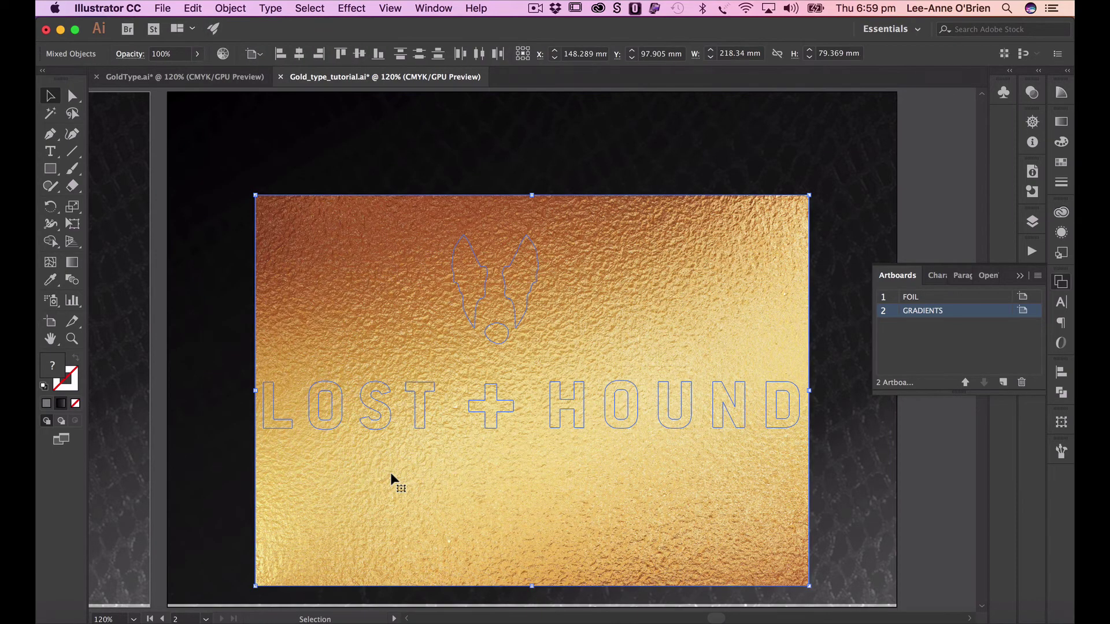
left_click(921, 180)
left_click(685, 248)
key("Delete")
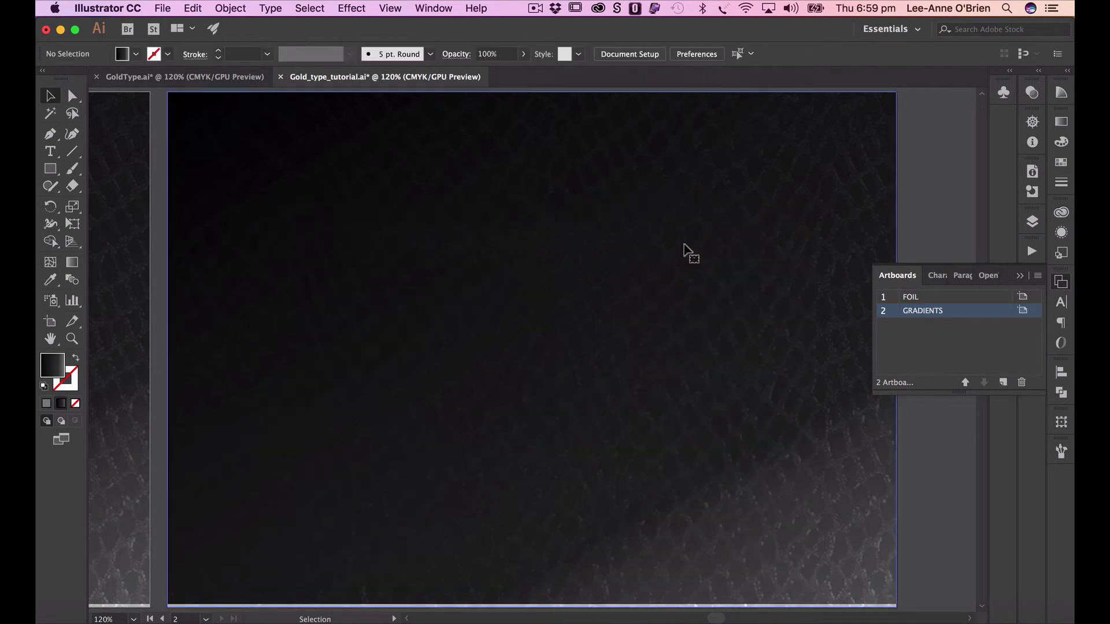
Find the unfilled logo paths in Outline view and fill them with white in the normal preview
key("super+y")
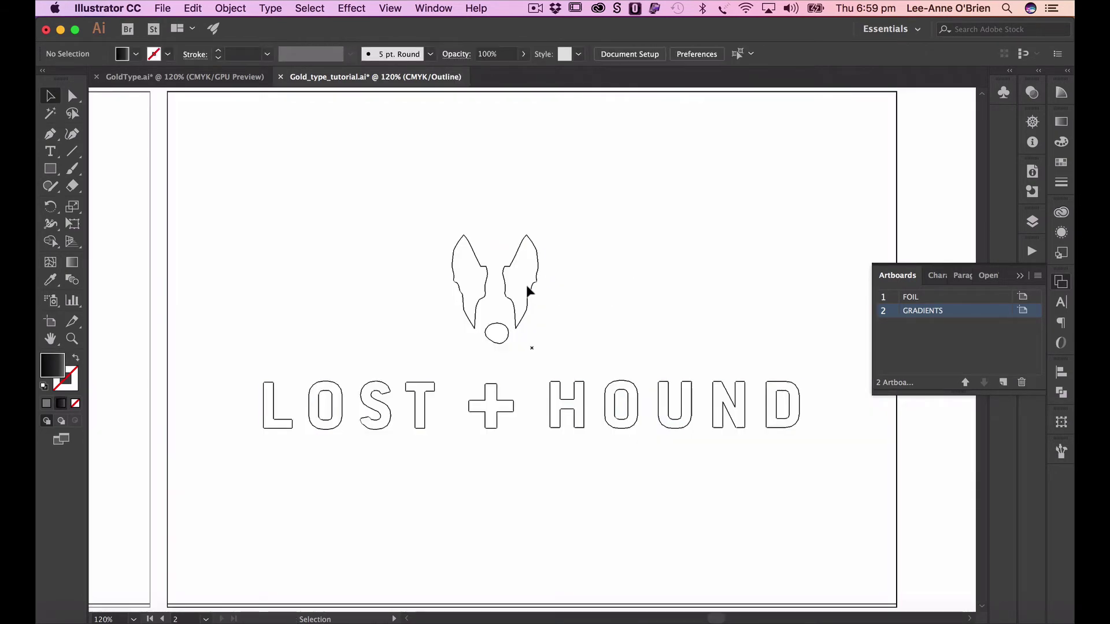
left_click(529, 292)
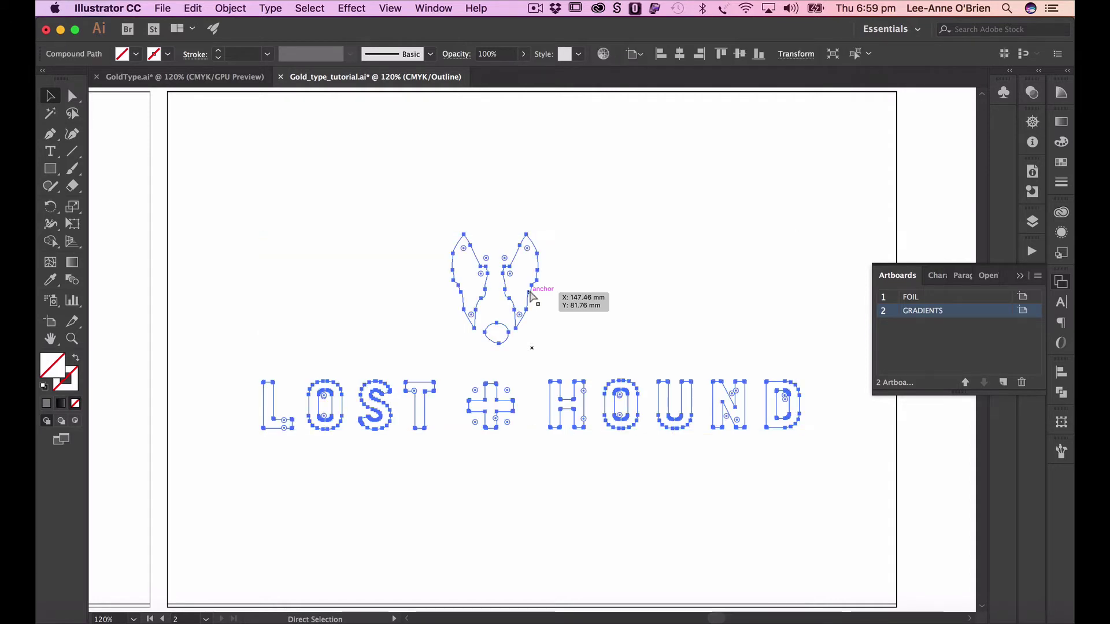
key("super+y")
left_click(1062, 162)
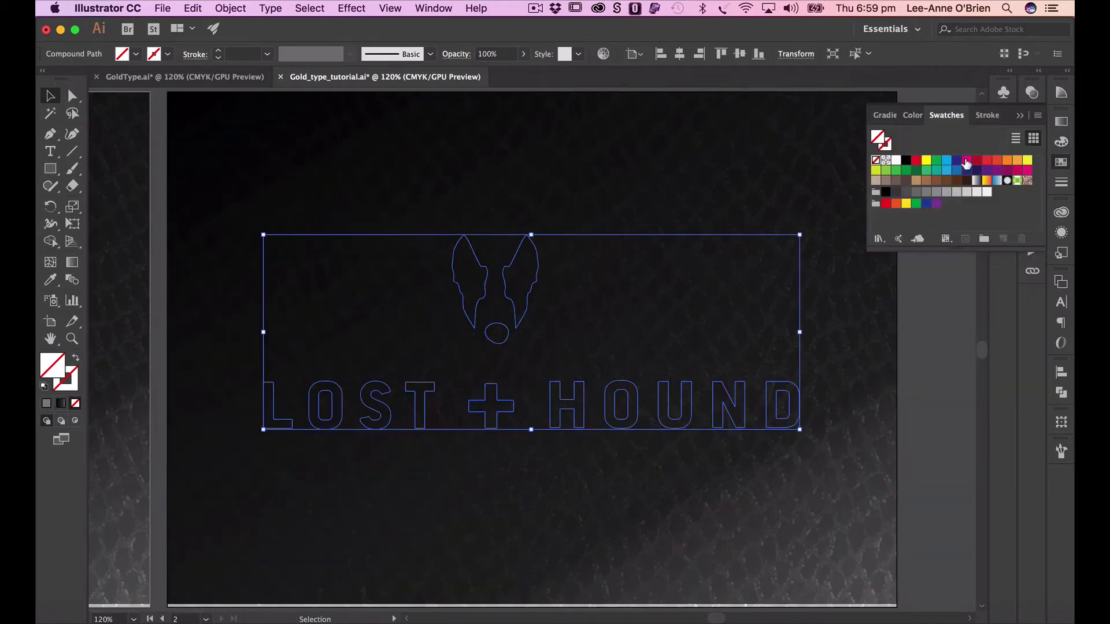
left_click(895, 161)
left_click(924, 97)
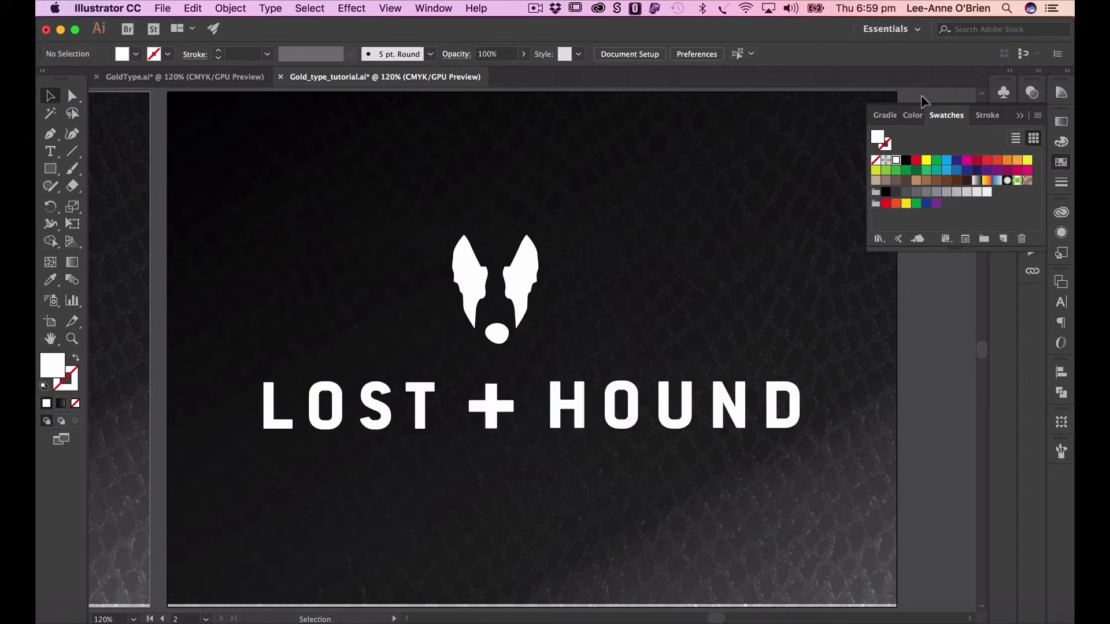
Select the white logo and detach the gradient and color controls so both float over the artwork
left_click(538, 276)
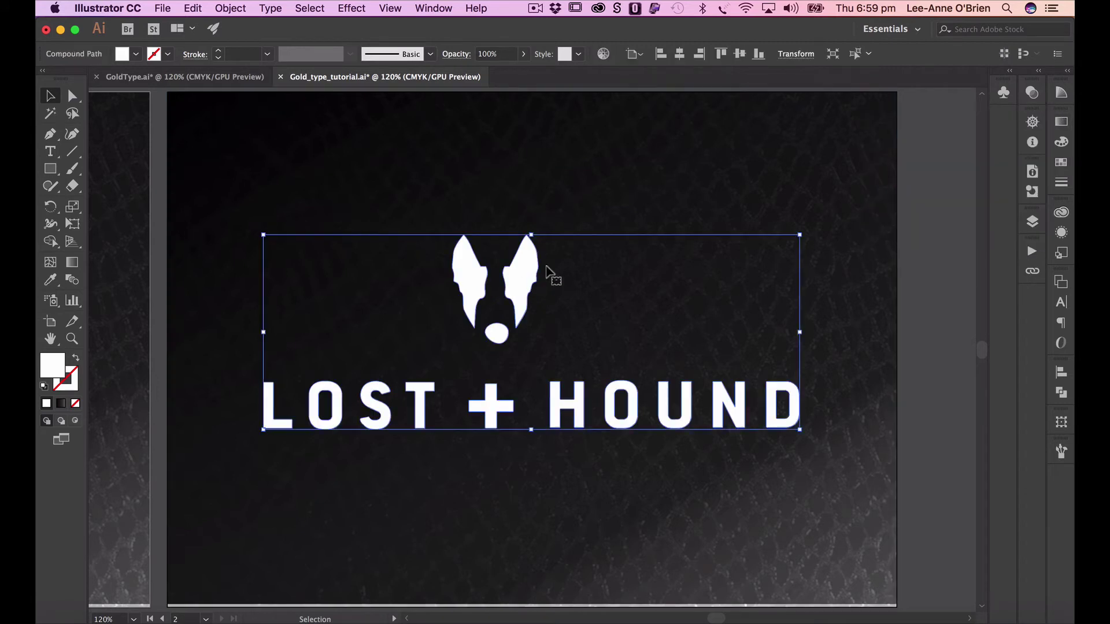
left_click(1062, 121)
left_click_drag(912, 120, 708, 118)
mouse_move(888, 115)
left_mouse_down()
mouse_move(781, 276)
mouse_move(708, 320)
left_mouse_up()
left_click(1020, 116)
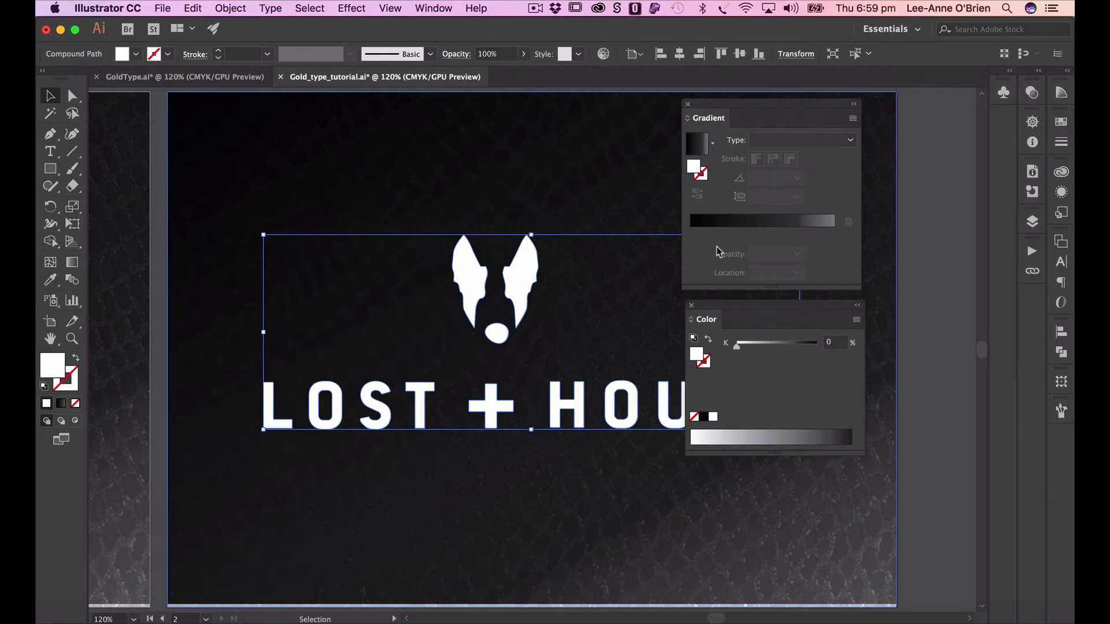
Apply the linear gradient to the logo, shift the floating controls aside, and remove the gradient stop at 74.78%
left_click(699, 144)
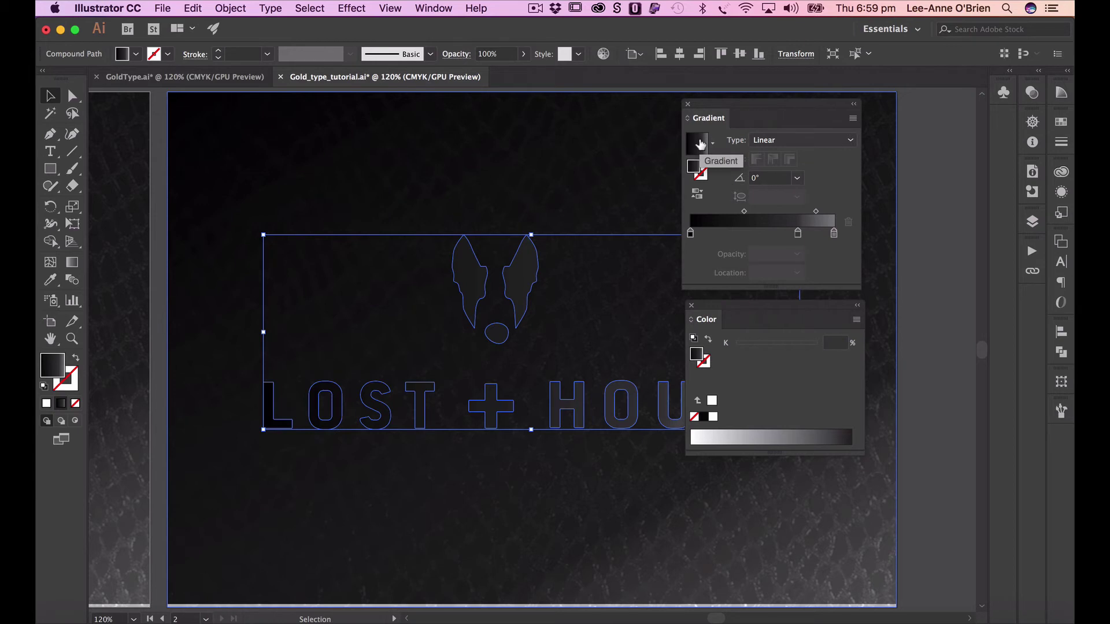
left_click_drag(792, 111, 876, 109)
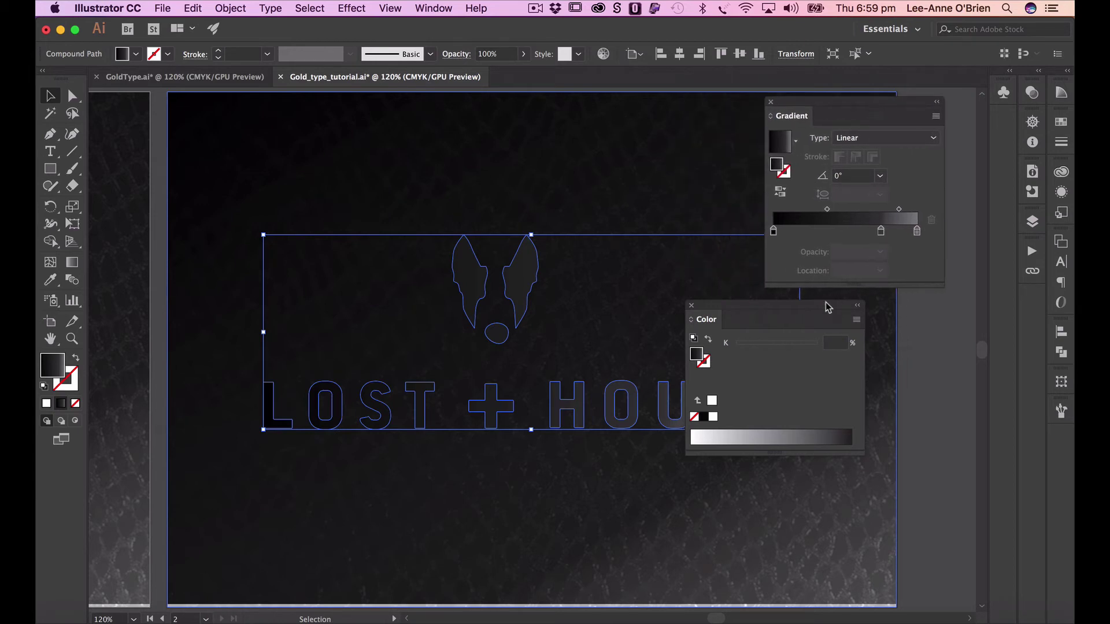
left_click_drag(805, 311, 887, 300)
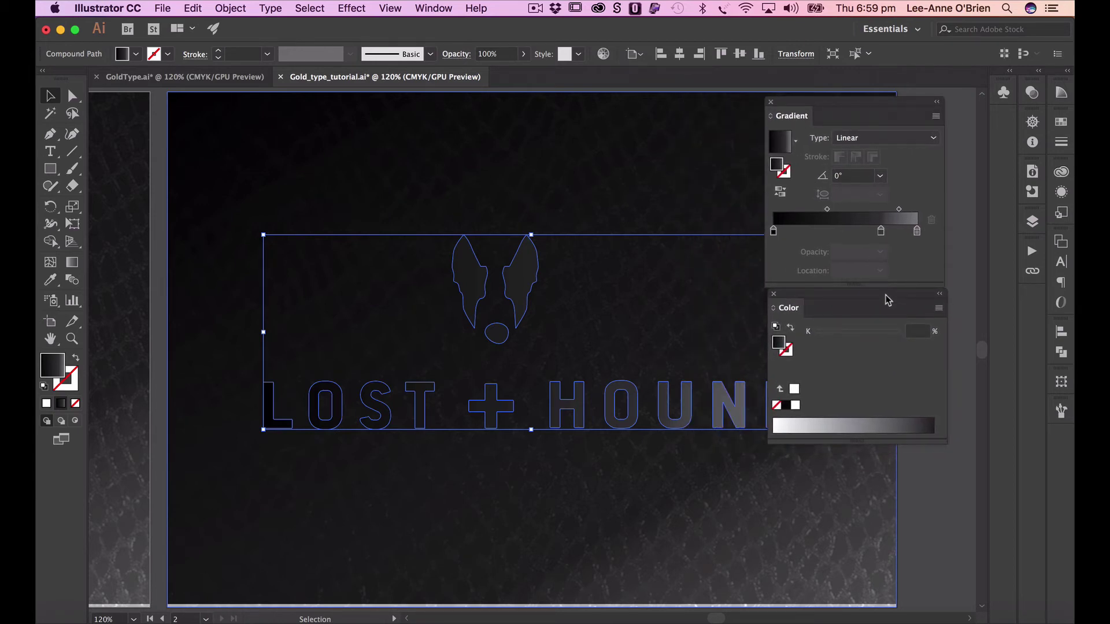
left_click(881, 231)
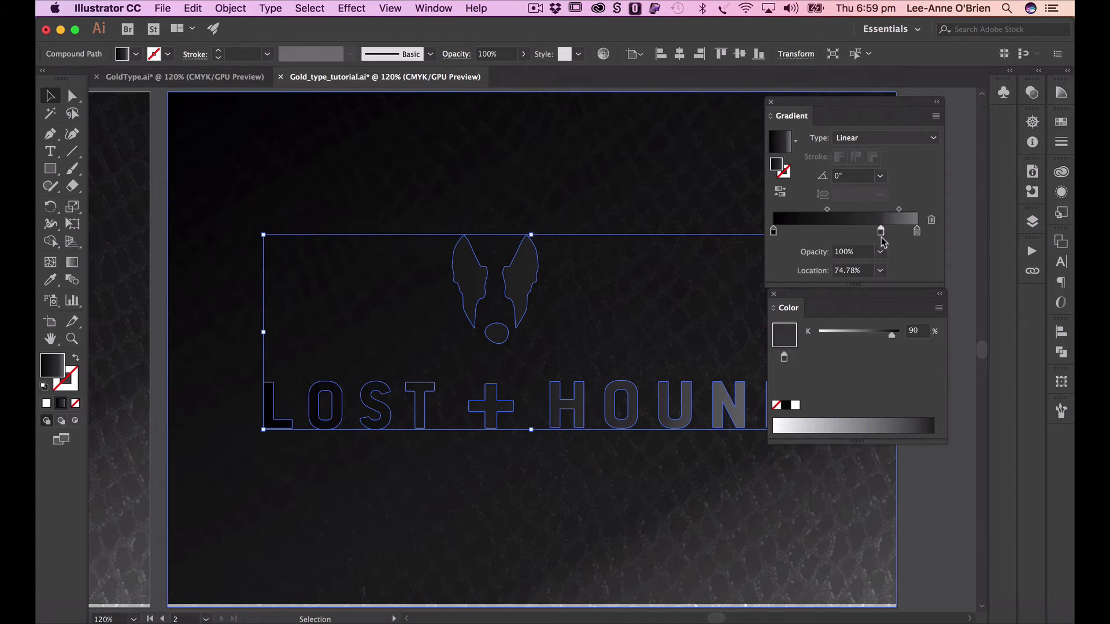
left_click_drag(883, 238, 900, 295)
Select the gradient's starting stop at 0% and switch its color sliders from grayscale to CMYK
left_click(773, 234)
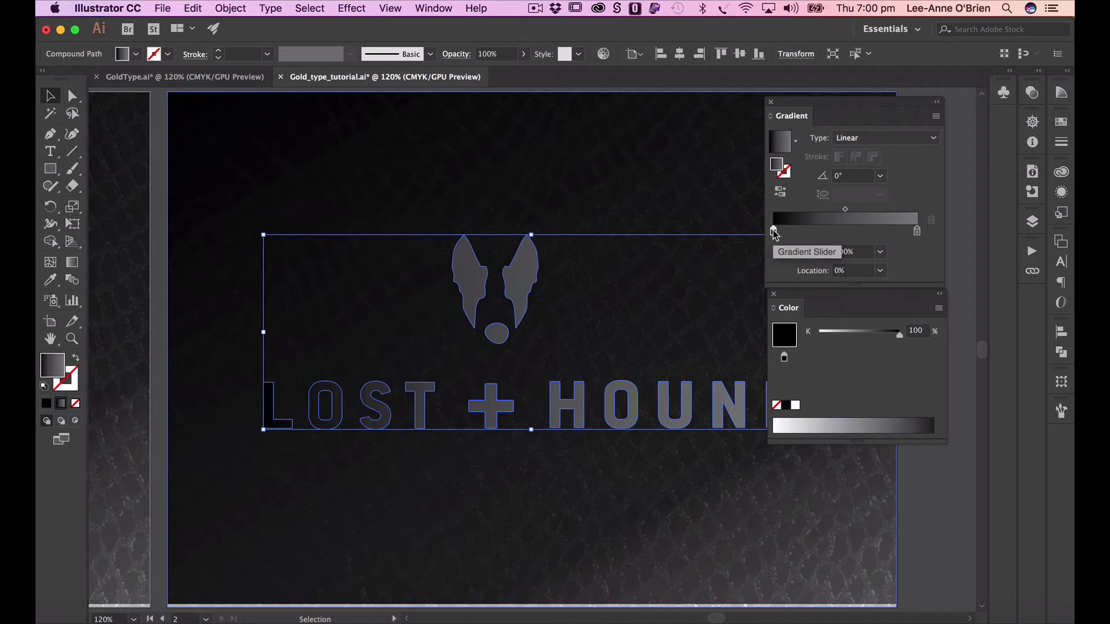
double_click(774, 231)
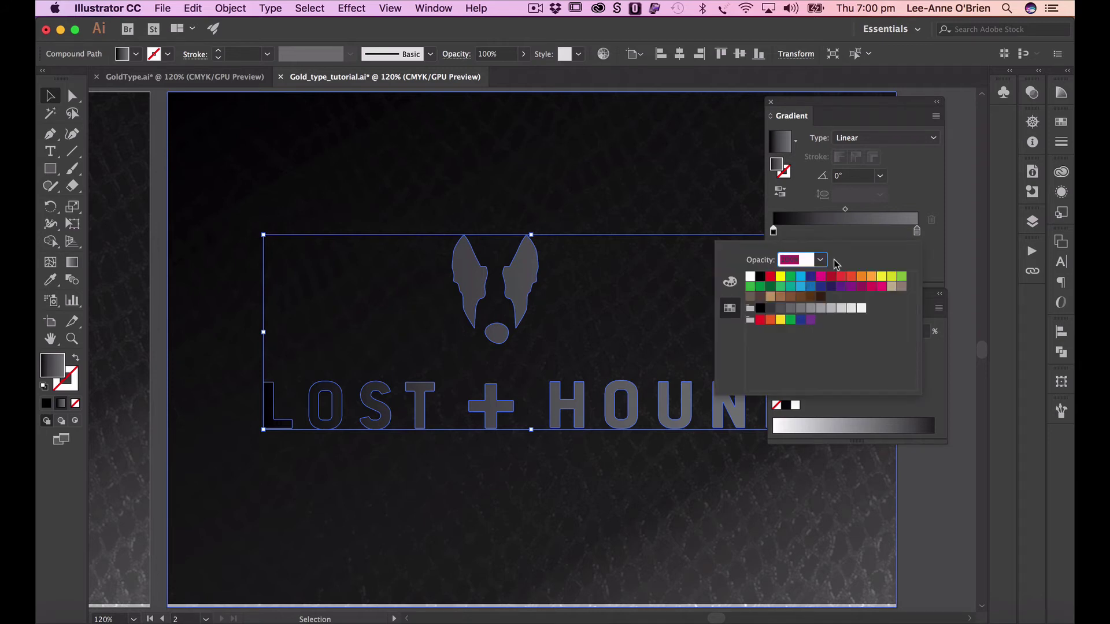
left_click(905, 408)
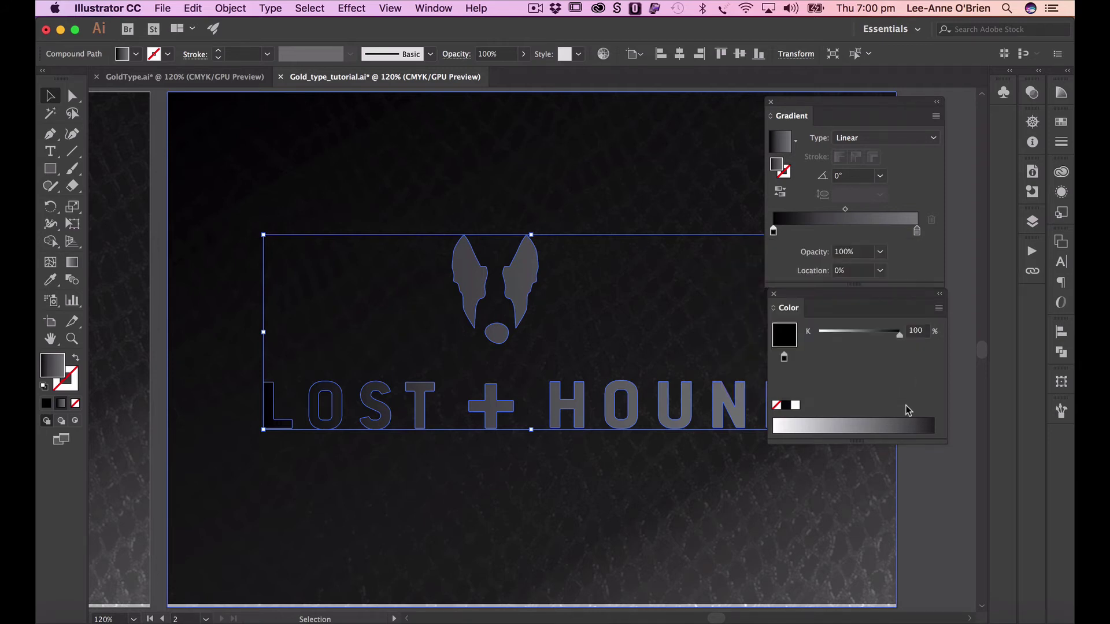
left_click(937, 310)
left_click(900, 373)
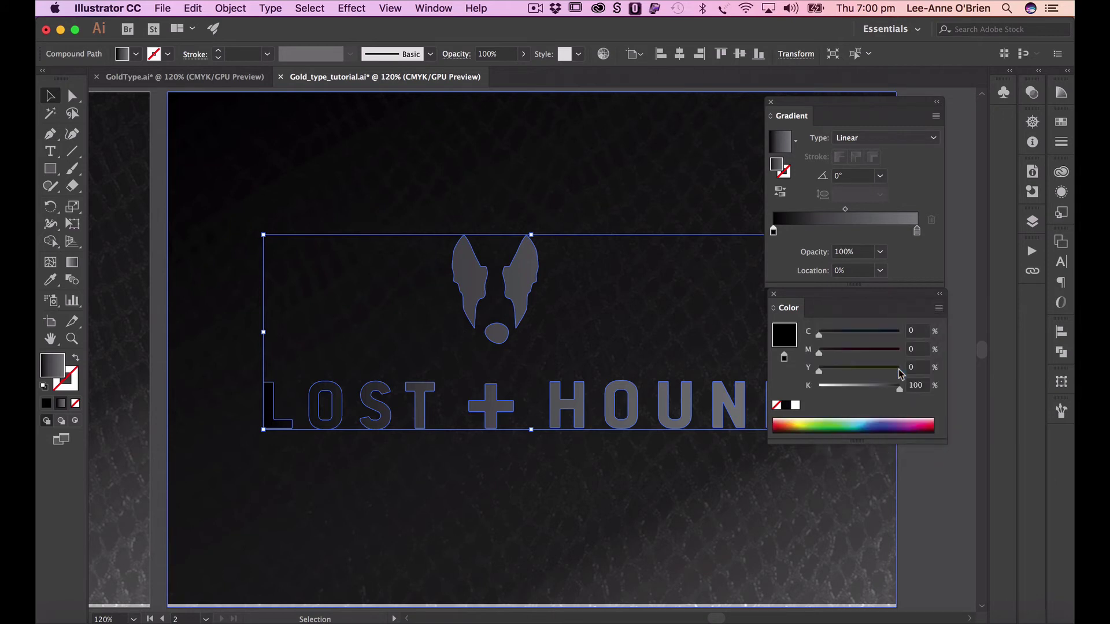
Set the starting stop's color to C 50, M 70, Y 80, K 50
left_click(907, 332)
type("50")
key("Tab")
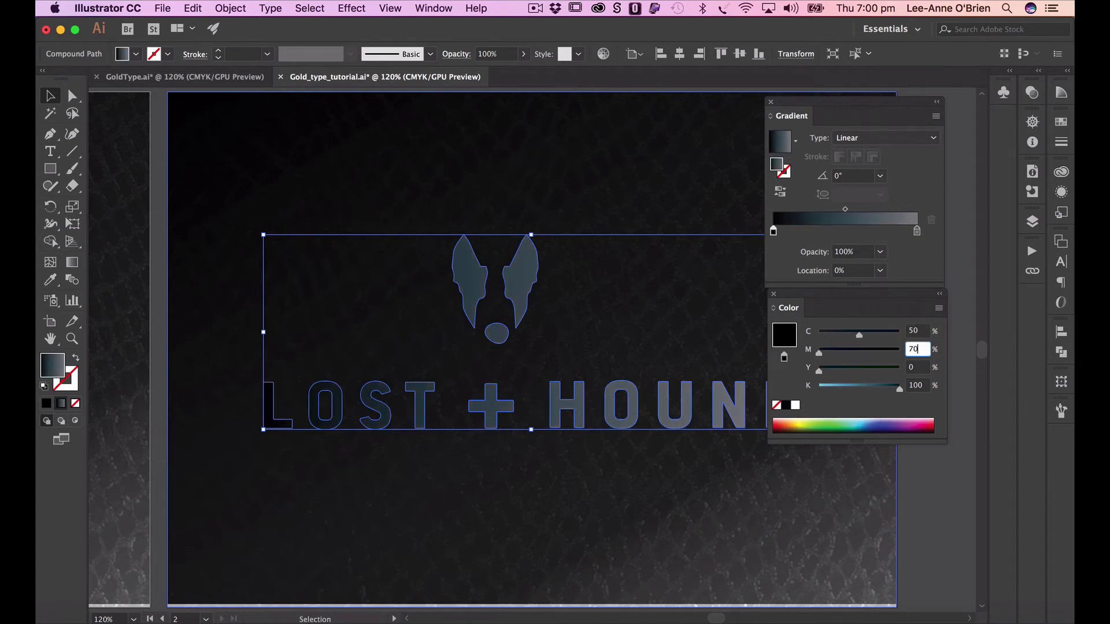
key("Tab")
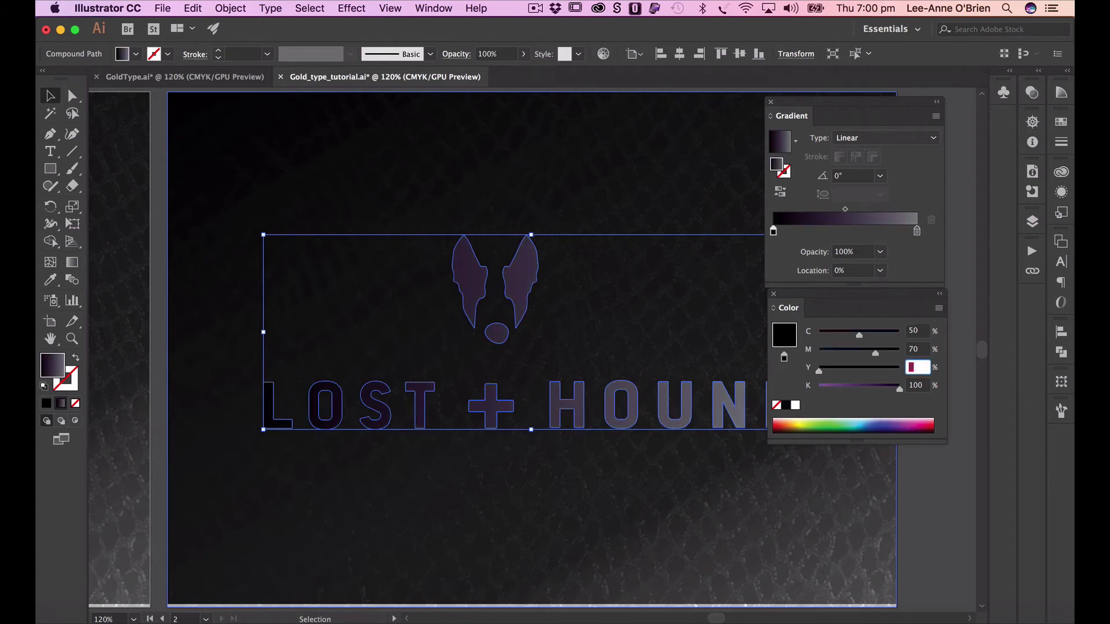
type("80")
key("Tab")
type("5")
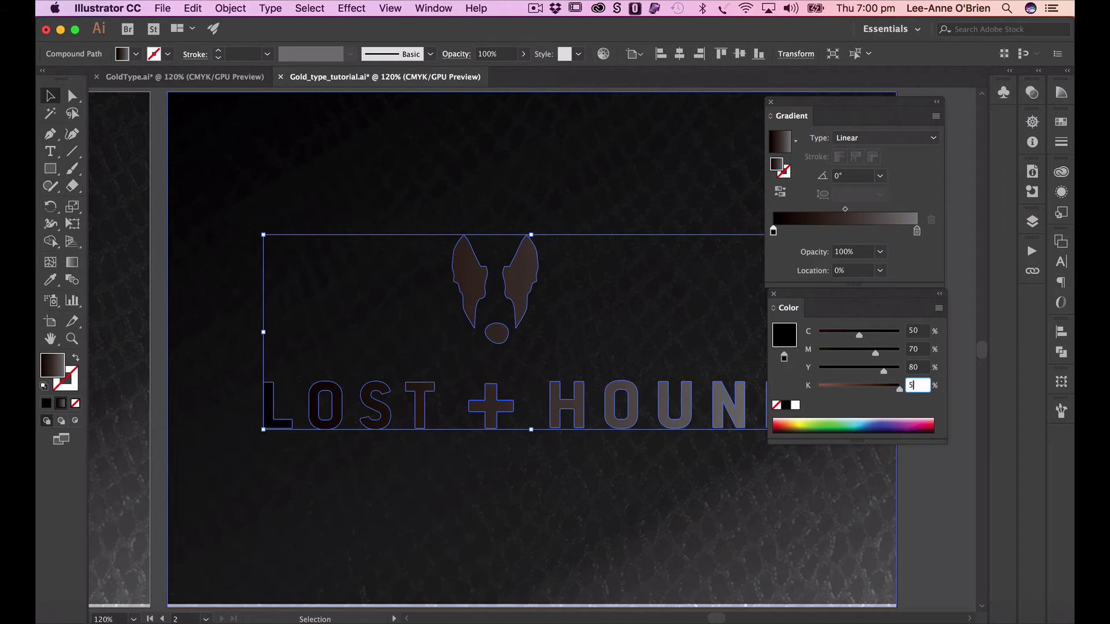
type("0")
key("Tab")
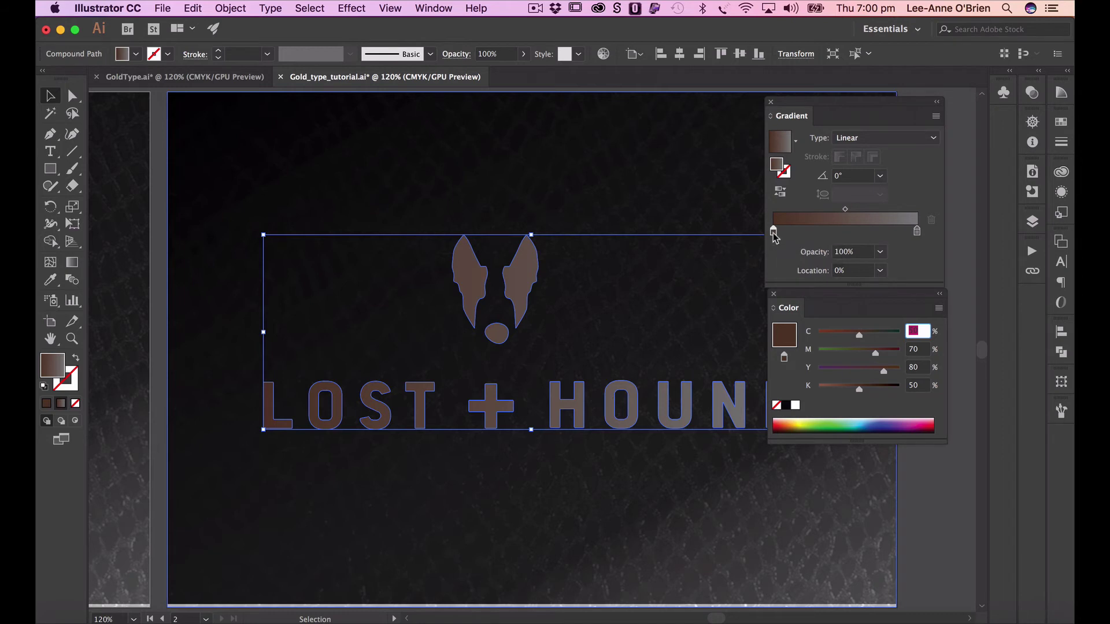
Duplicate the brown starting stop to the far end of the gradient, replacing the gray end stop
left_click_drag(774, 234, 917, 260)
left_click(917, 231)
left_click_drag(892, 231, 917, 231)
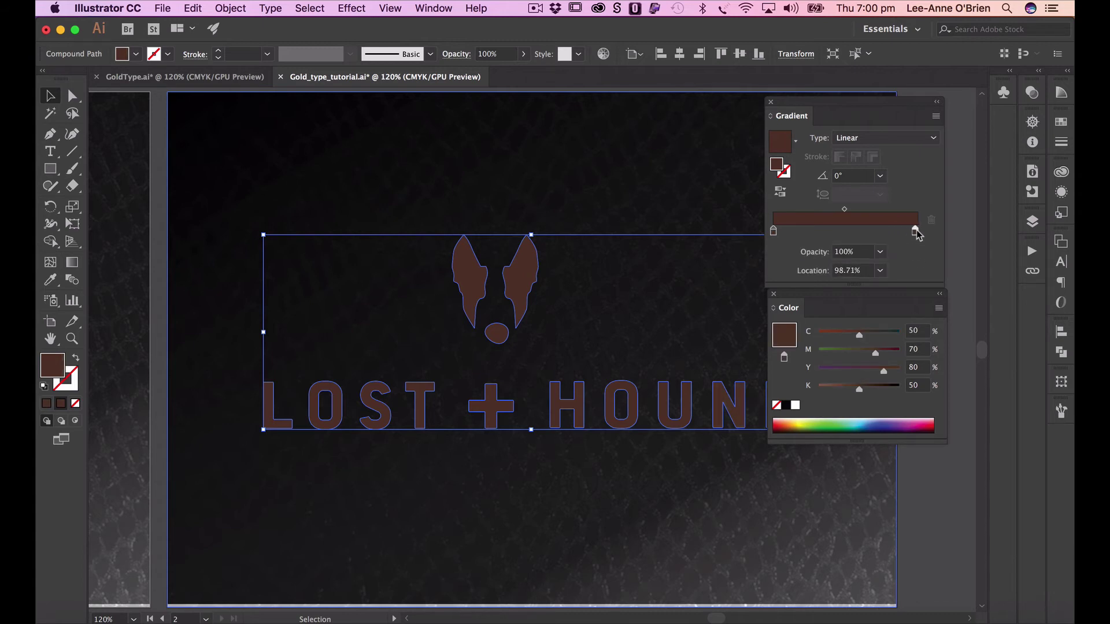
Darken the brown end stop by setting its K value to 70
left_click(913, 386)
type("7")
left_click(917, 234)
left_click(907, 387)
left_click_drag(923, 384, 901, 381)
type("70")
key("Return")
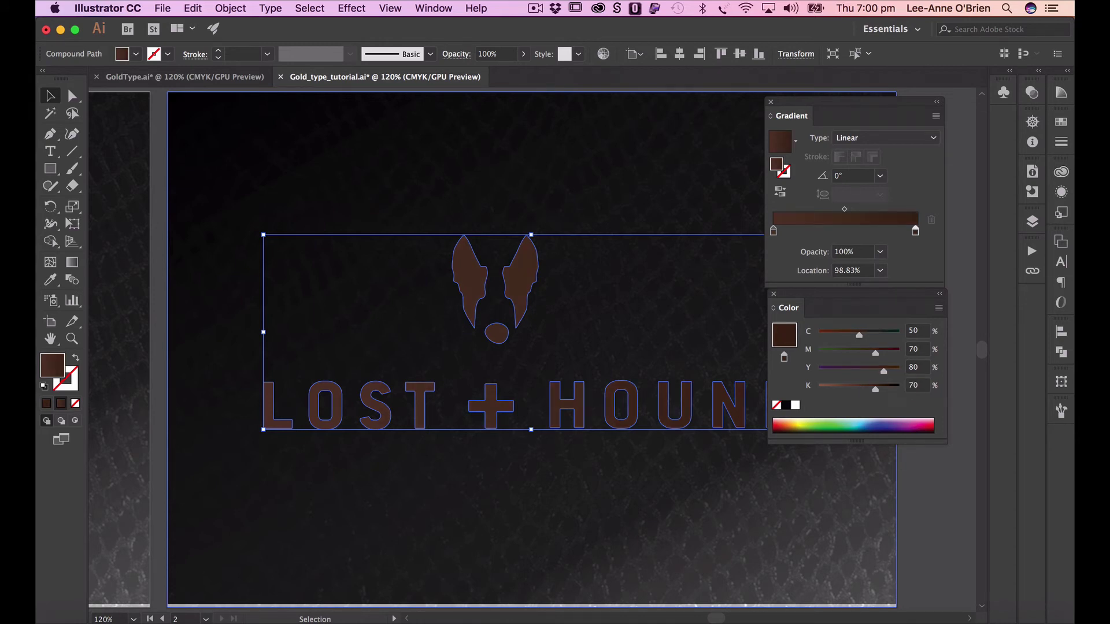
Add a middle gradient stop at about 52% and enter the color C 25, M 40, Y 65, K 0 for it
left_click(848, 231)
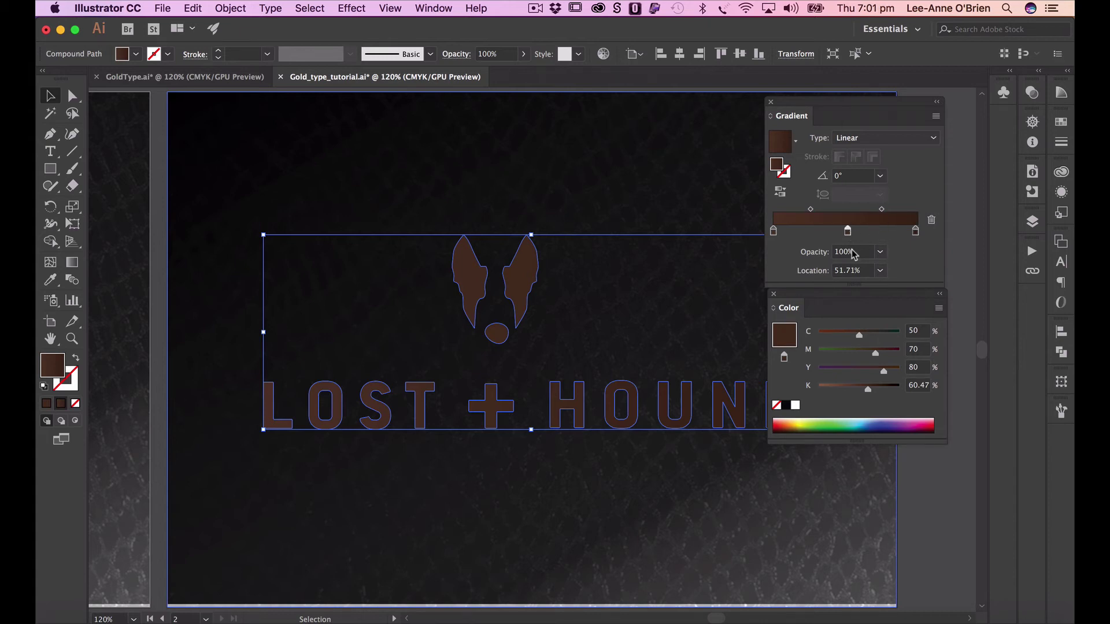
left_click(912, 332)
type("25")
key("Tab")
type("40")
key("Tab")
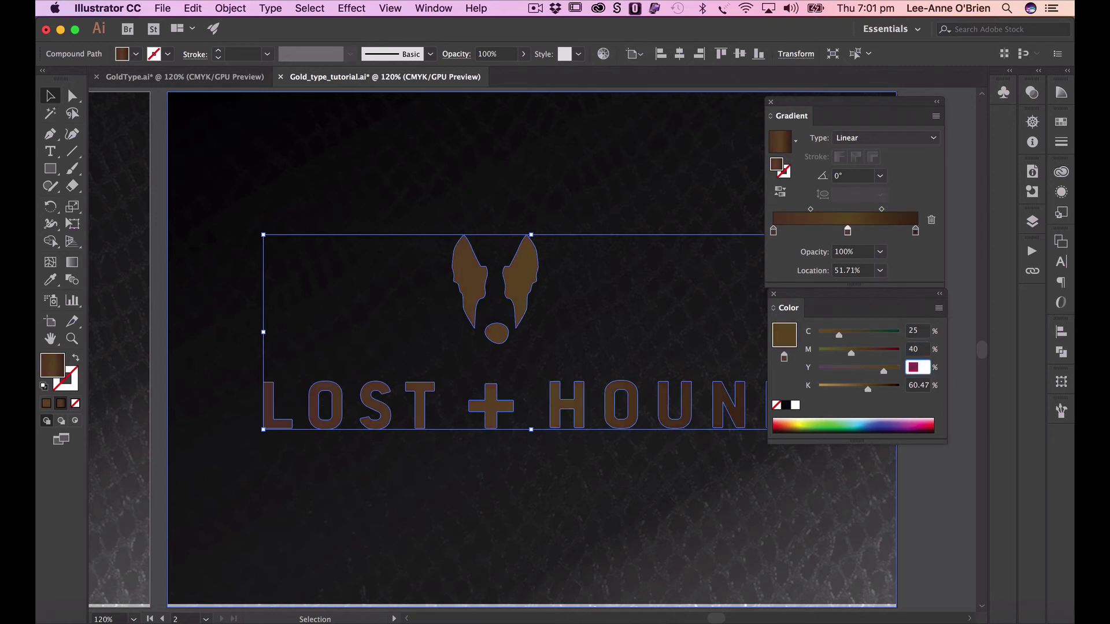
type("65")
key("Tab")
type("0")
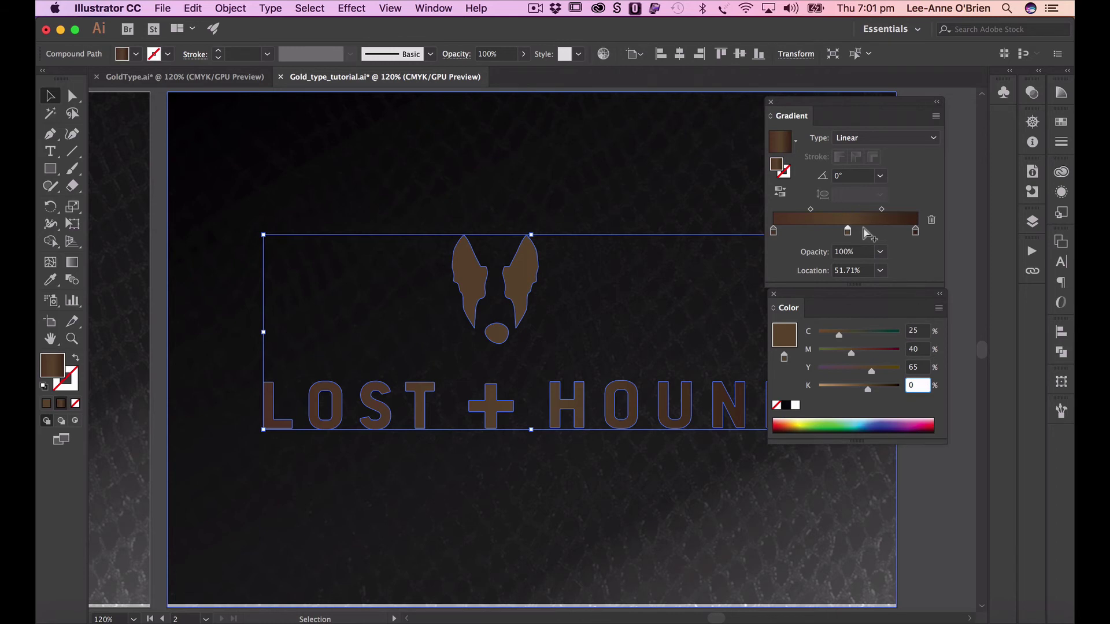
Add a pale yellow stop of C 0, M 0, Y 35, K 0 at about 64% and duplicate it to about 37%
left_click(865, 231)
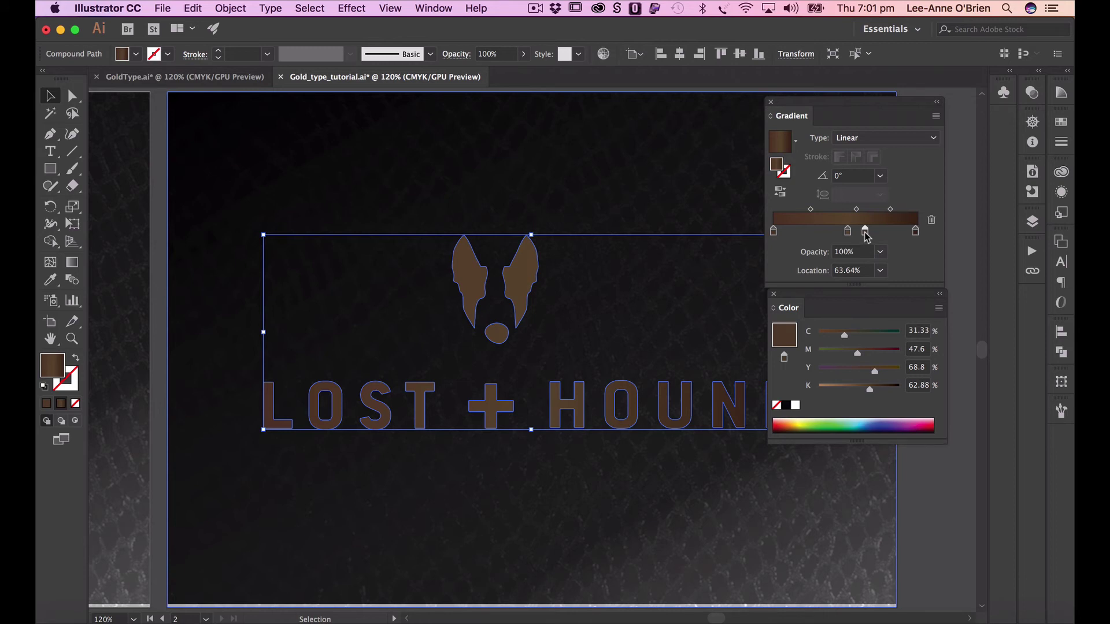
left_click(914, 331)
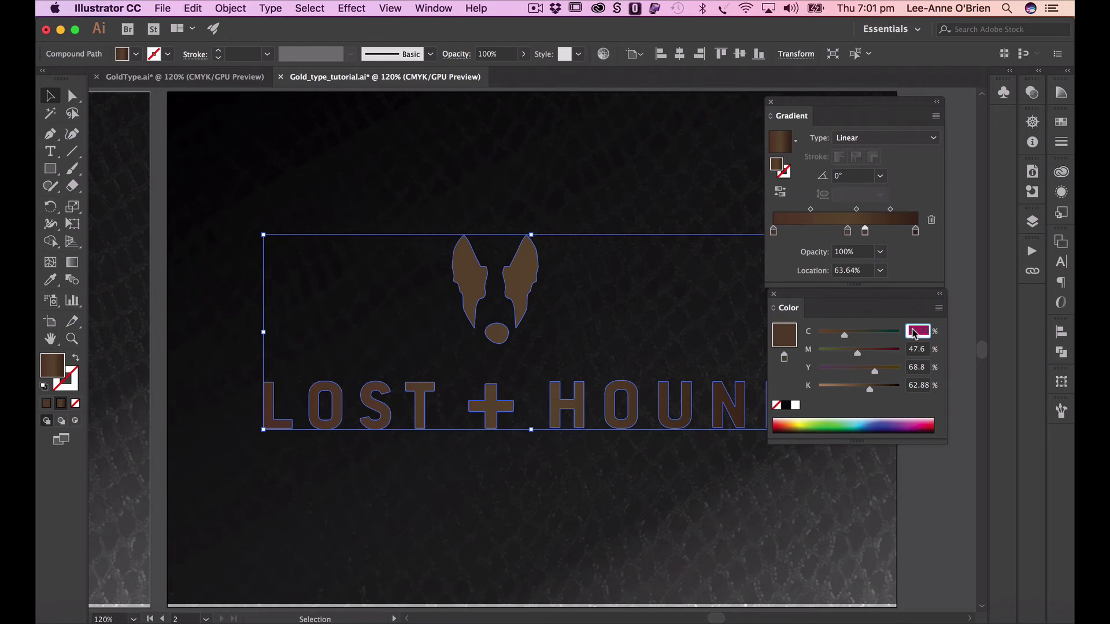
type("0")
key("Tab")
type("0")
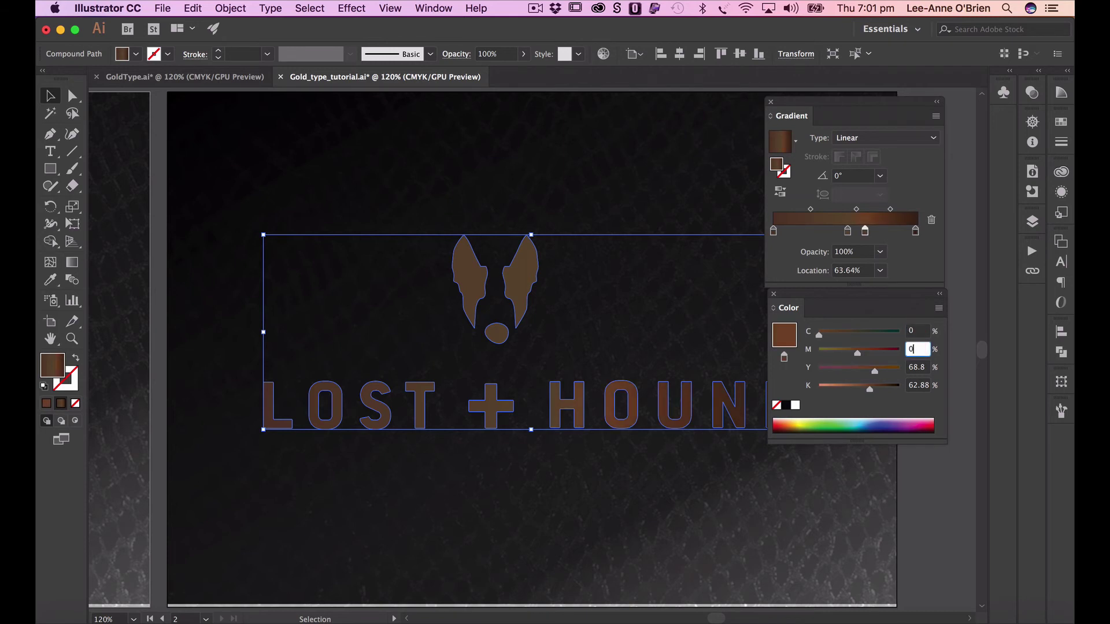
key("Tab")
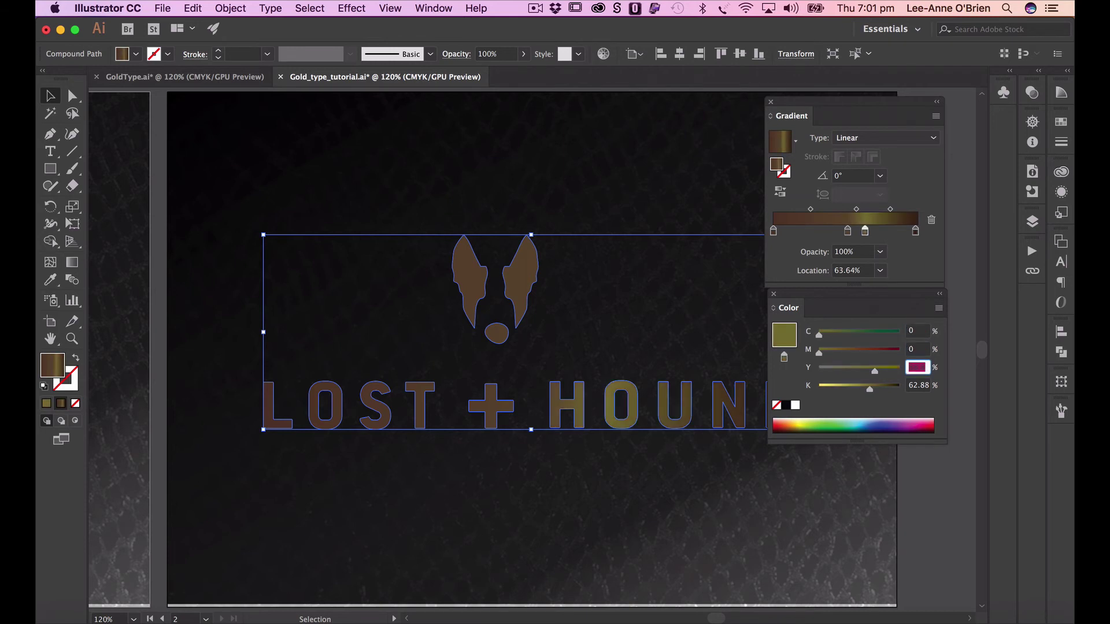
type("35")
key("Tab")
type("0")
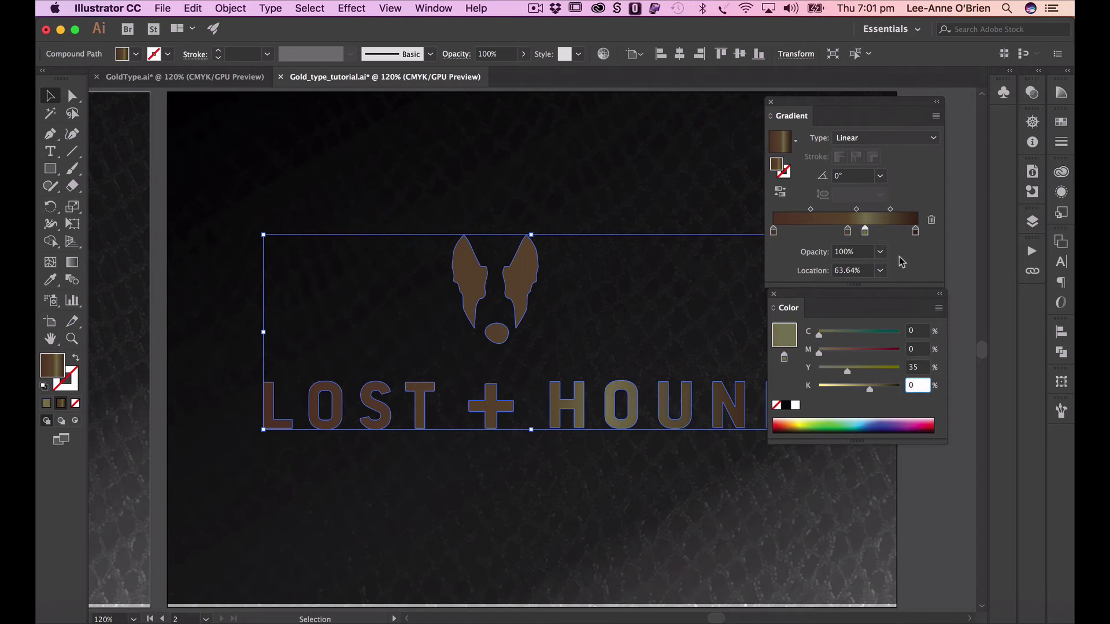
key("Return")
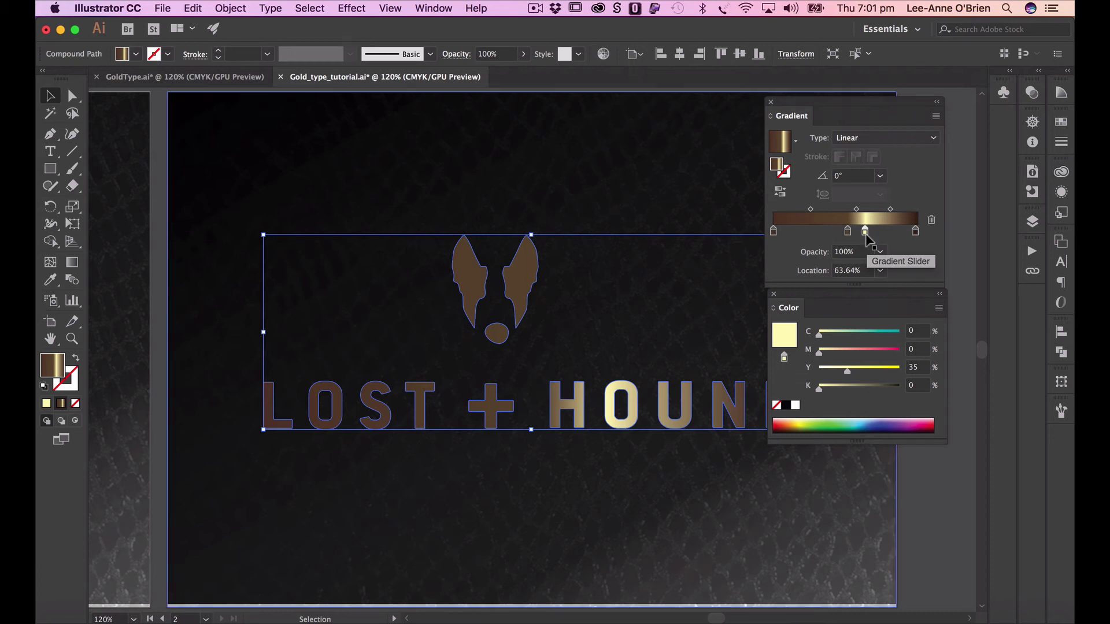
left_click_drag(865, 232, 828, 239, "alt")
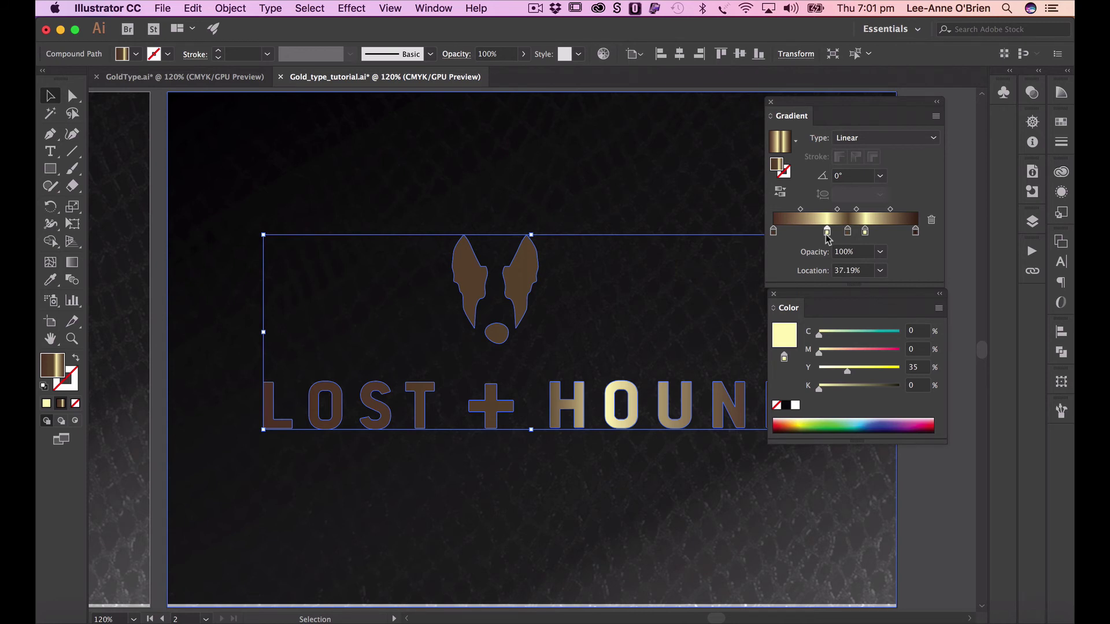
Add a gold stop of C 0, M 10, Y 60, K 20 at about 82% and duplicate it to about 22%
left_click(892, 230)
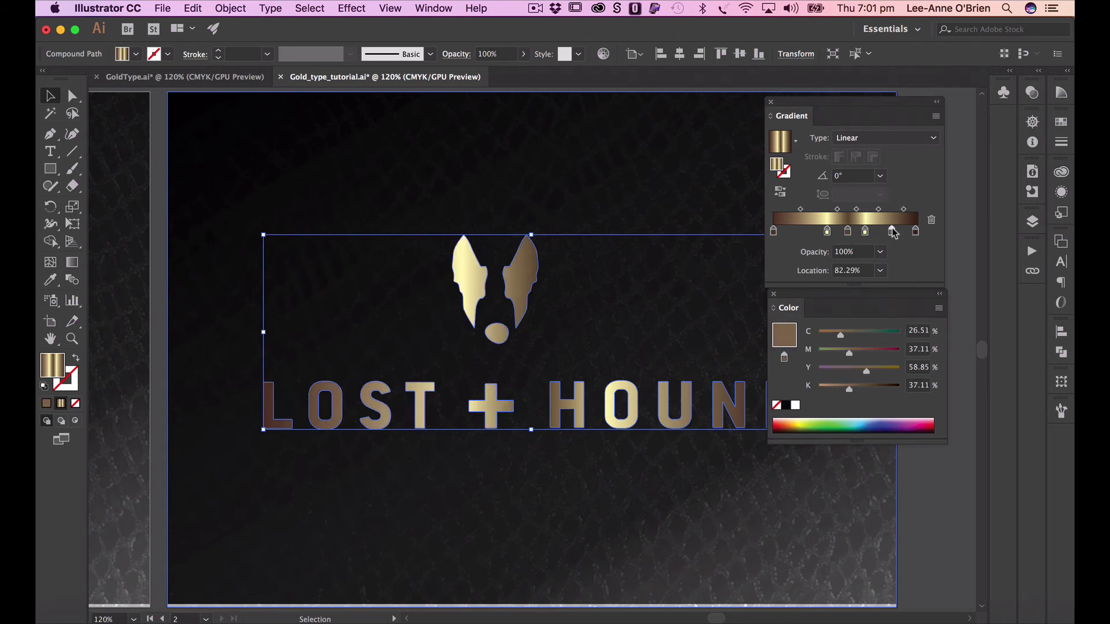
left_click(916, 331)
type("0")
key("Tab")
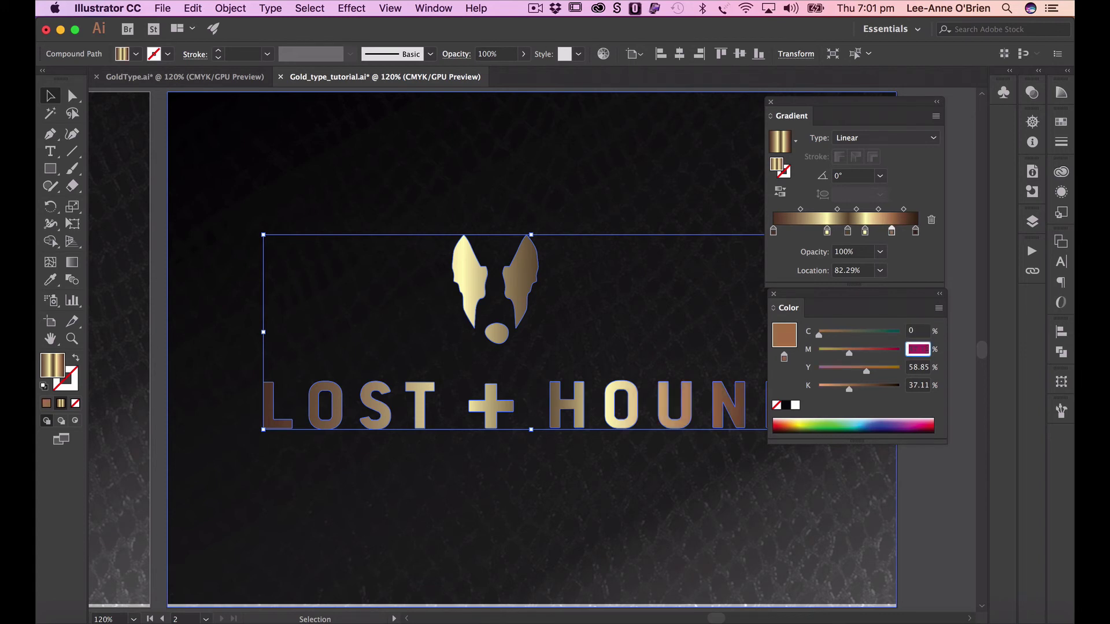
type("10")
key("Tab")
type("6")
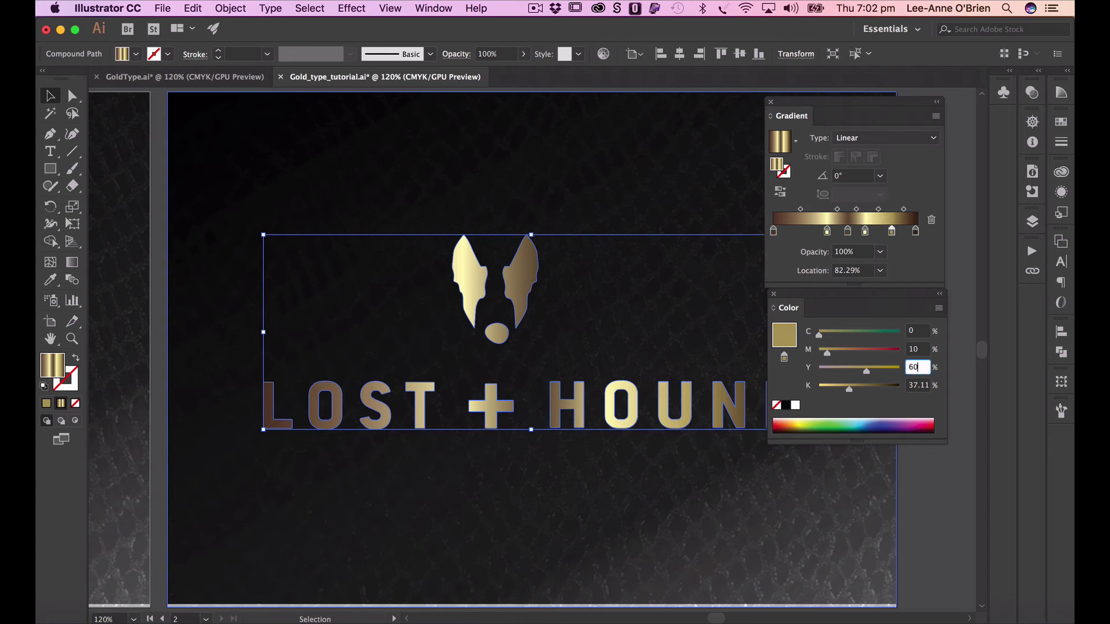
type("0")
key("Tab")
type("2")
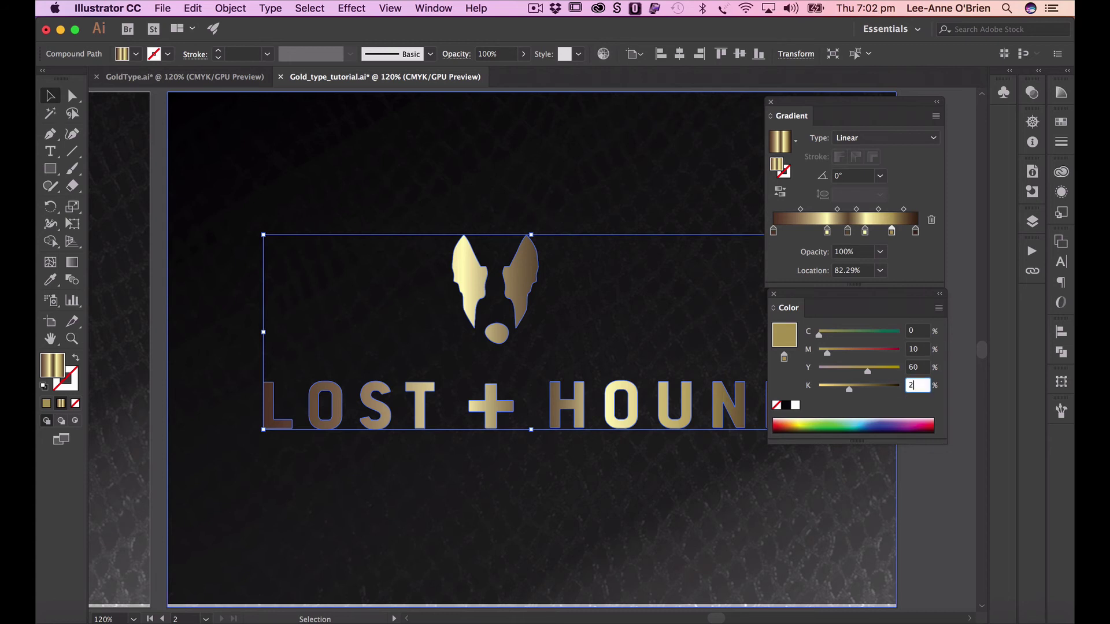
type("0")
key("Return")
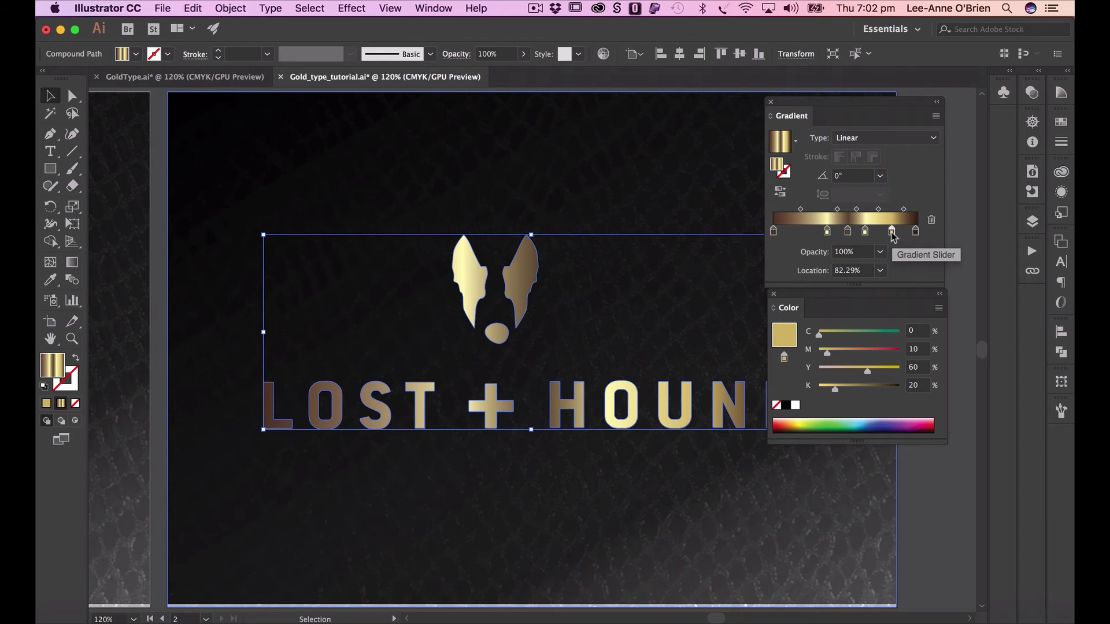
left_click_drag(892, 232, 804, 237)
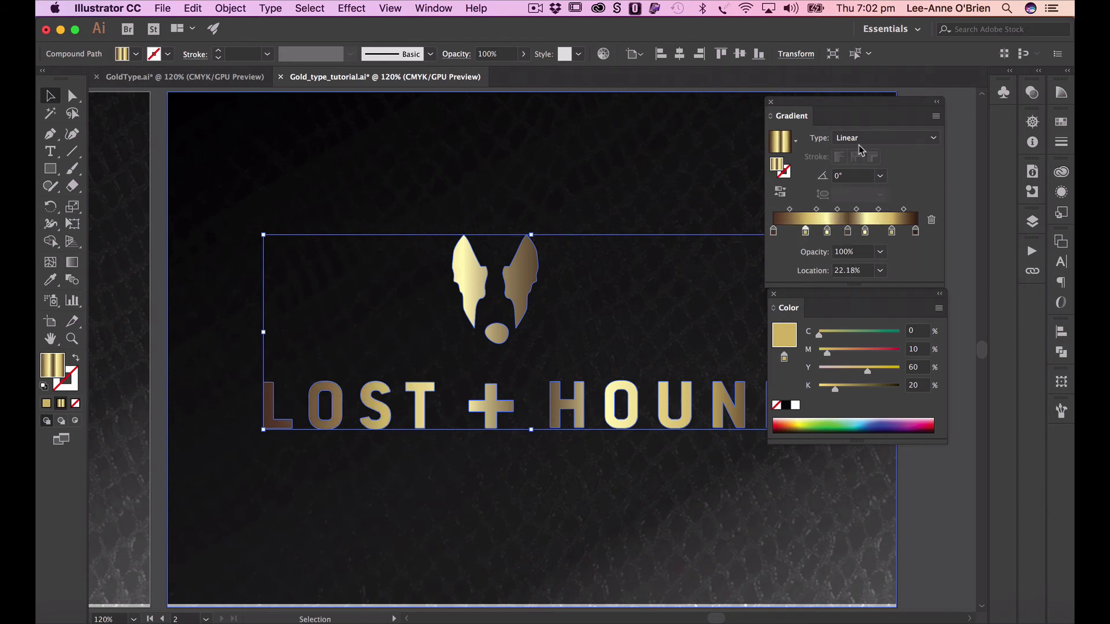
Move the floating controls off the logo, try a gradient angle of 60°, and set it to 30° instead
left_click_drag(865, 108, 896, 95)
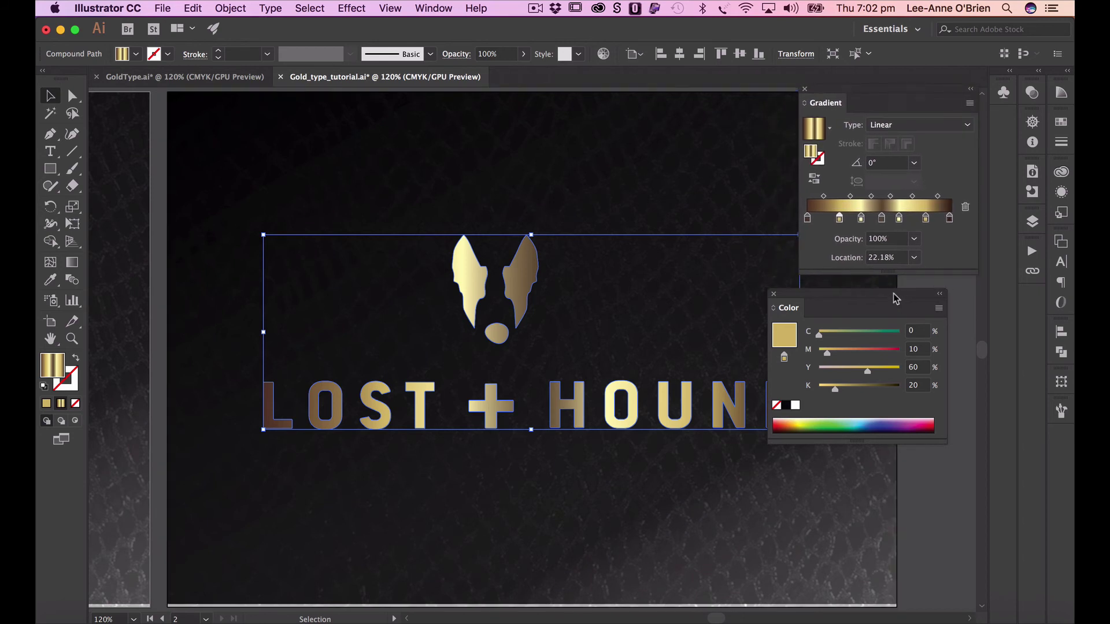
left_click_drag(895, 295, 945, 296)
left_click(914, 163)
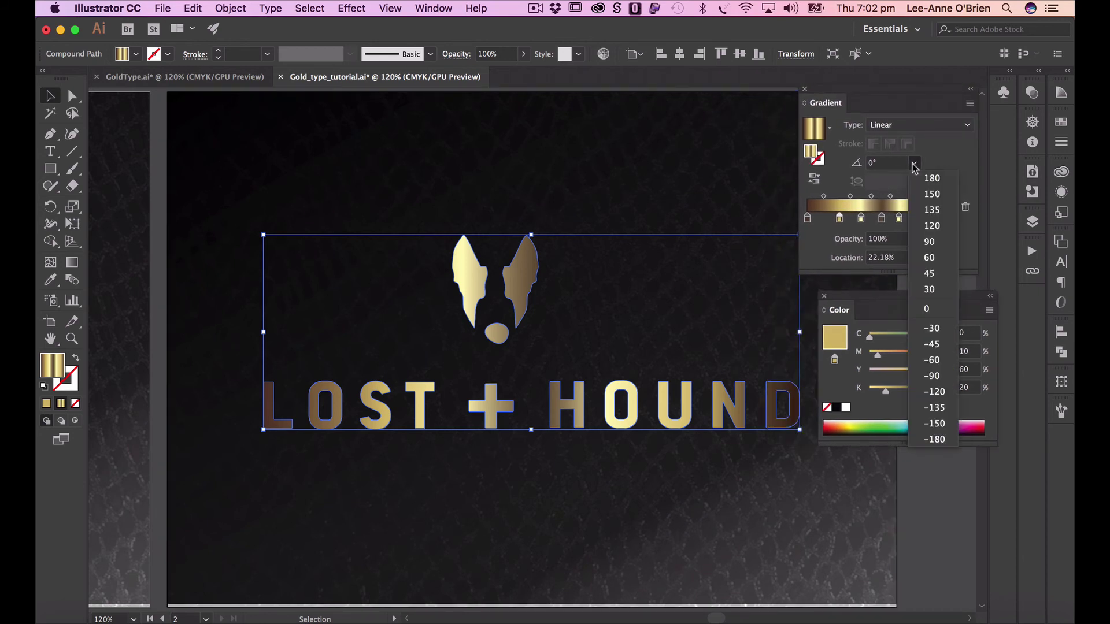
left_click(930, 260)
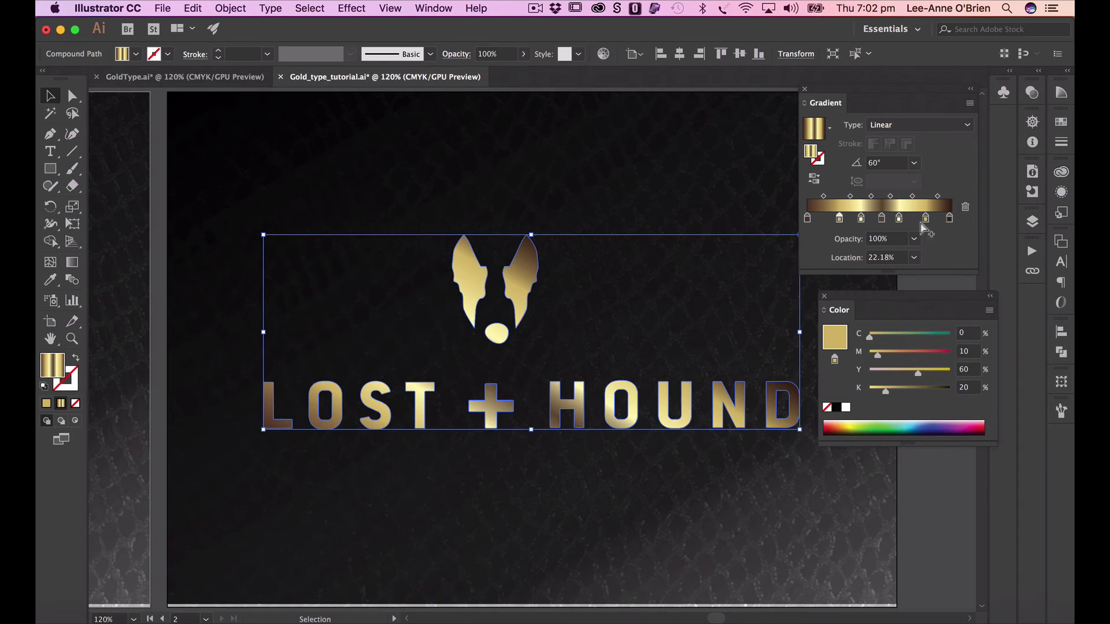
left_click(915, 165)
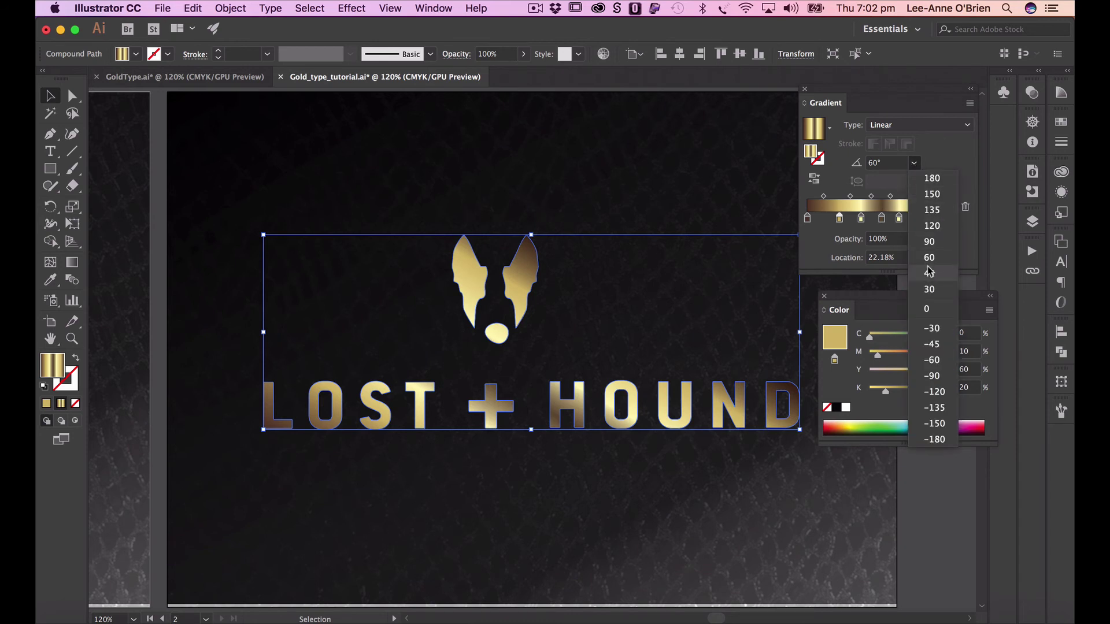
left_click(929, 289)
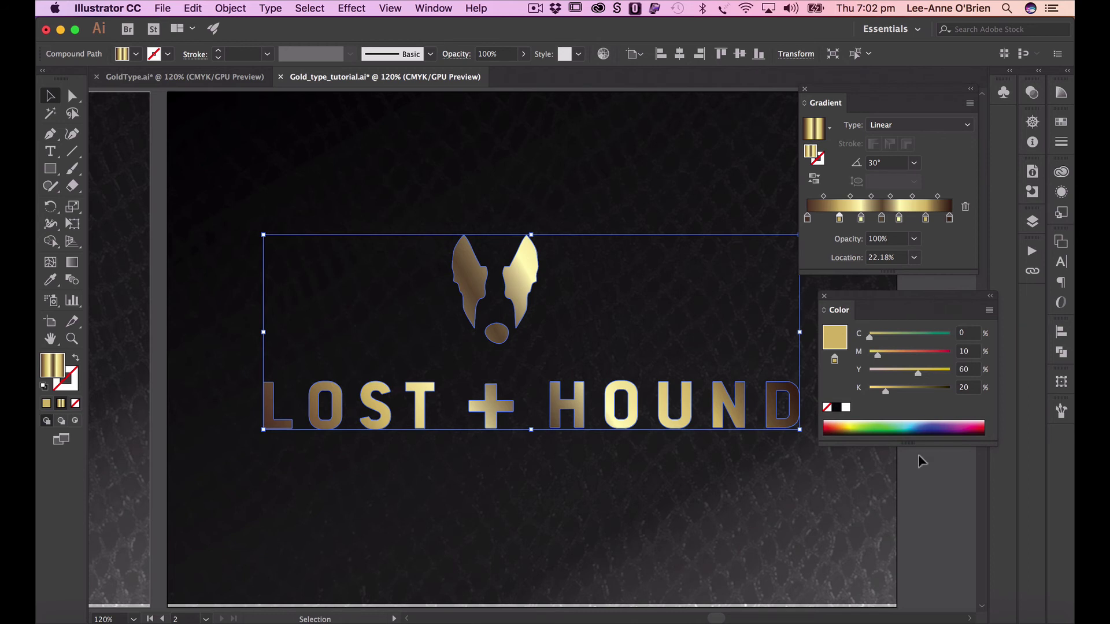
Deselect the logo and put the floating Color and Gradient controls back in the dock
left_click(924, 484)
left_click_drag(920, 295, 1060, 163)
left_click_drag(895, 89, 1051, 108)
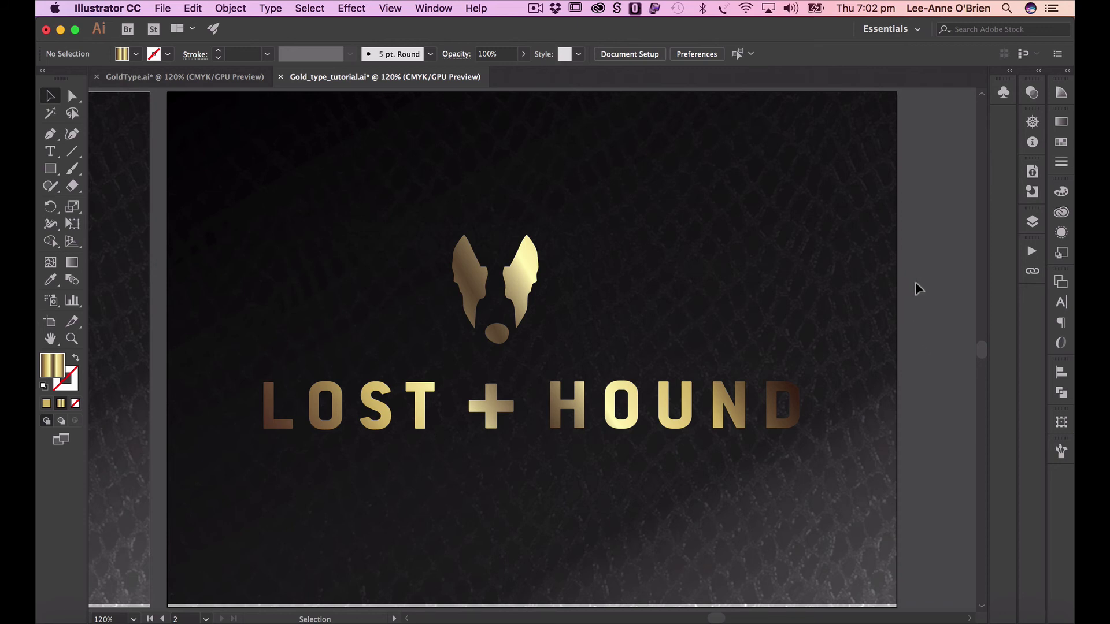
Delete the snakeskin background from the GRADIENTS artboard and duplicate the artboard under the name GLITTER
left_click(818, 215)
key("Delete")
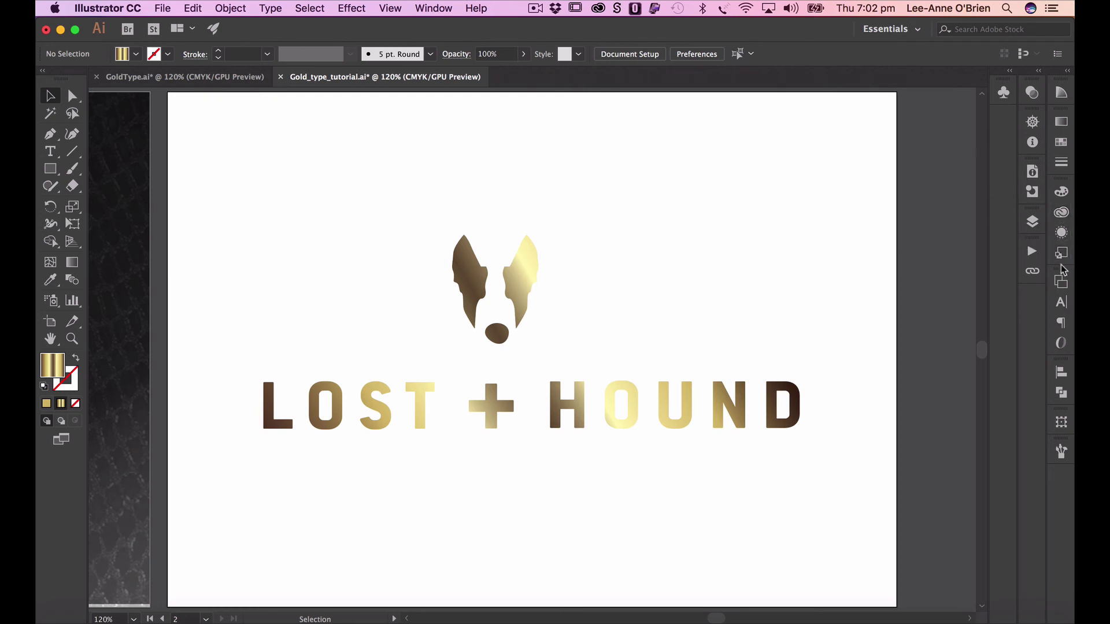
left_click(1061, 283)
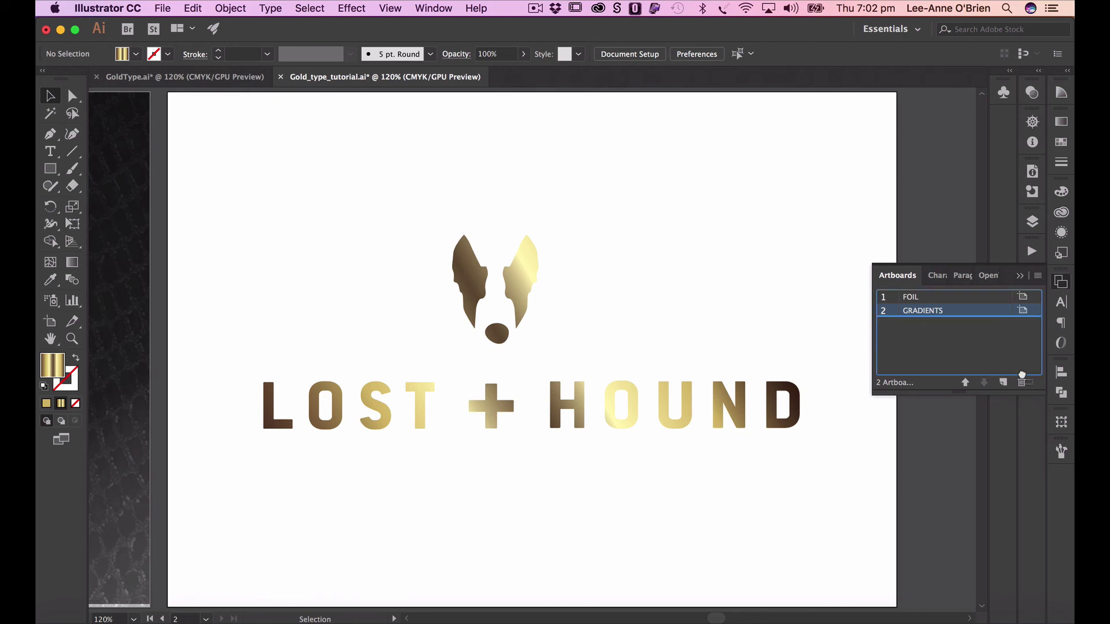
left_click_drag(1004, 383, 1003, 381)
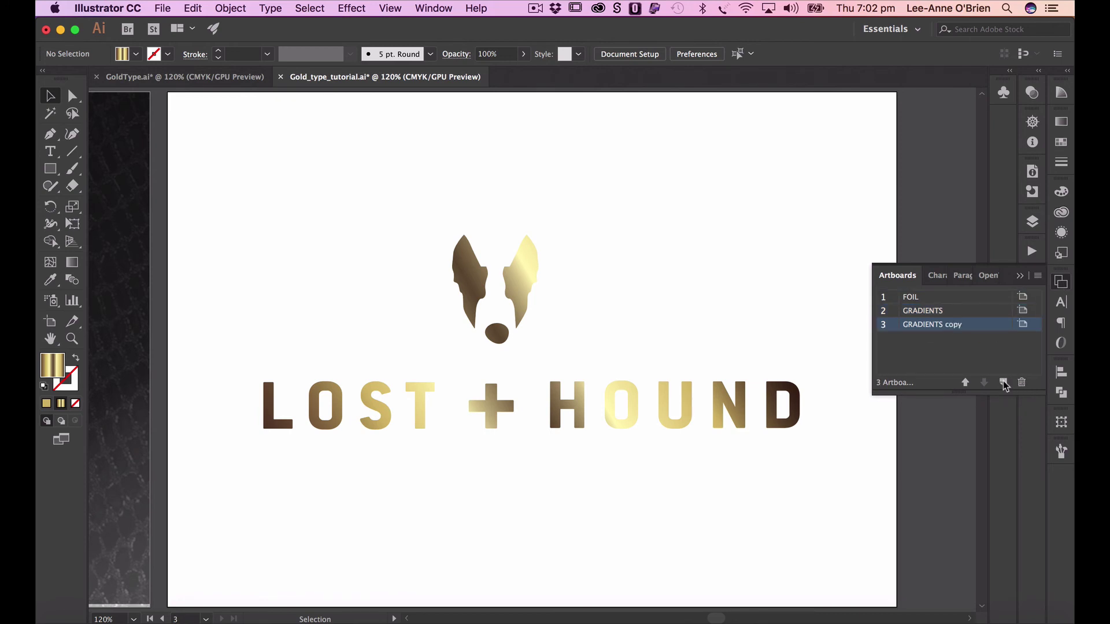
double_click(955, 325)
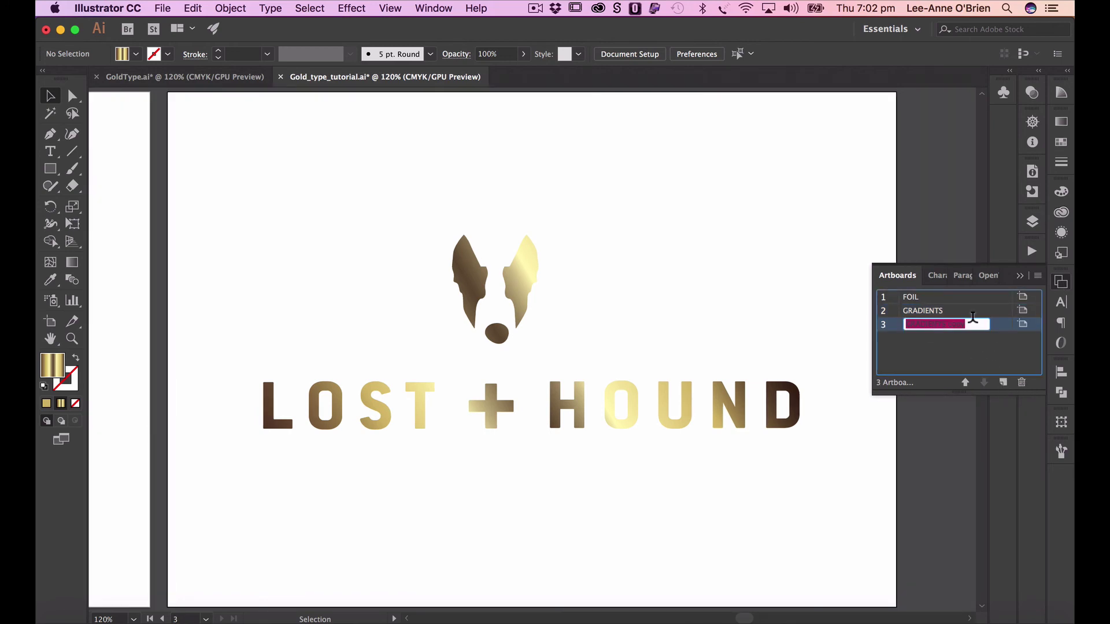
type("GLITTER")
Fill the LOST + HOUND logo on the GLITTER artboard with solid black and deselect it
left_click(686, 393)
left_click(1061, 141)
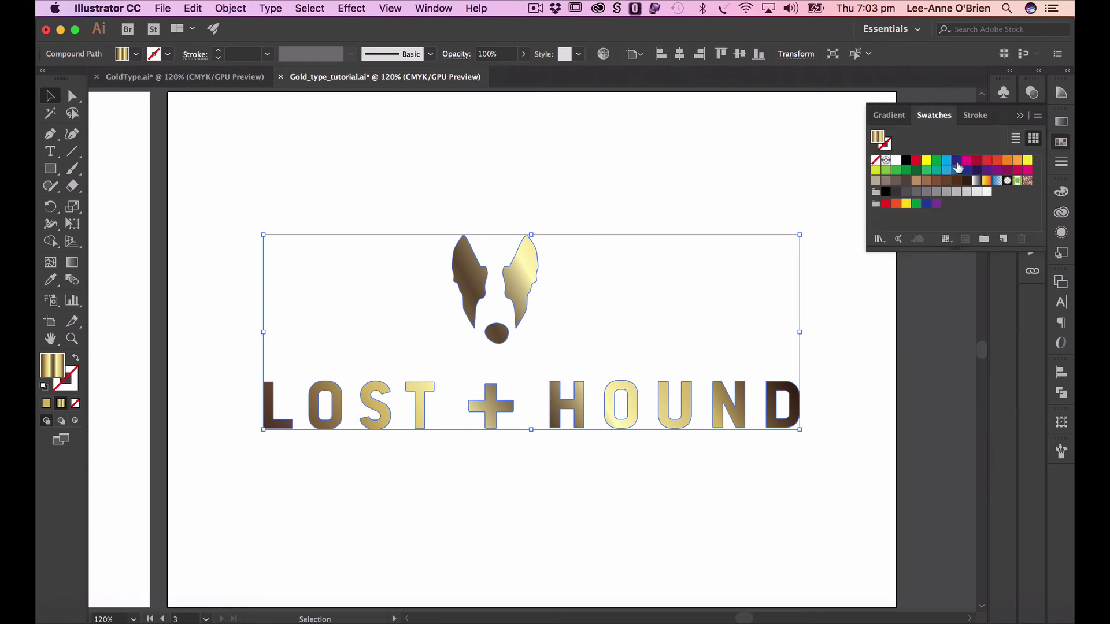
left_click(906, 160)
left_click(755, 162)
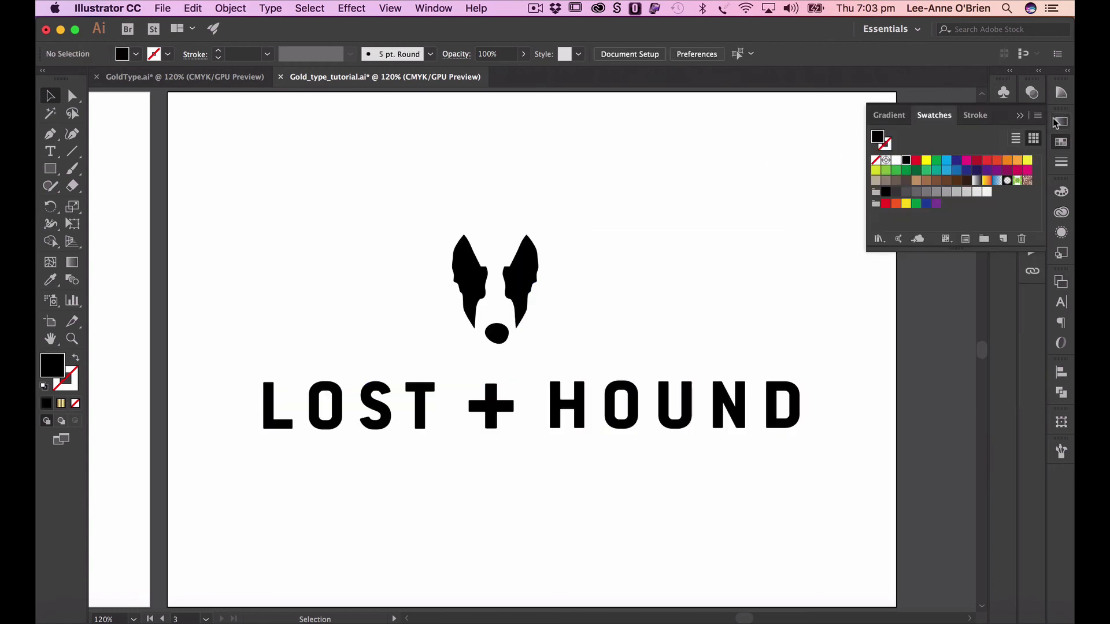
left_click(1019, 117)
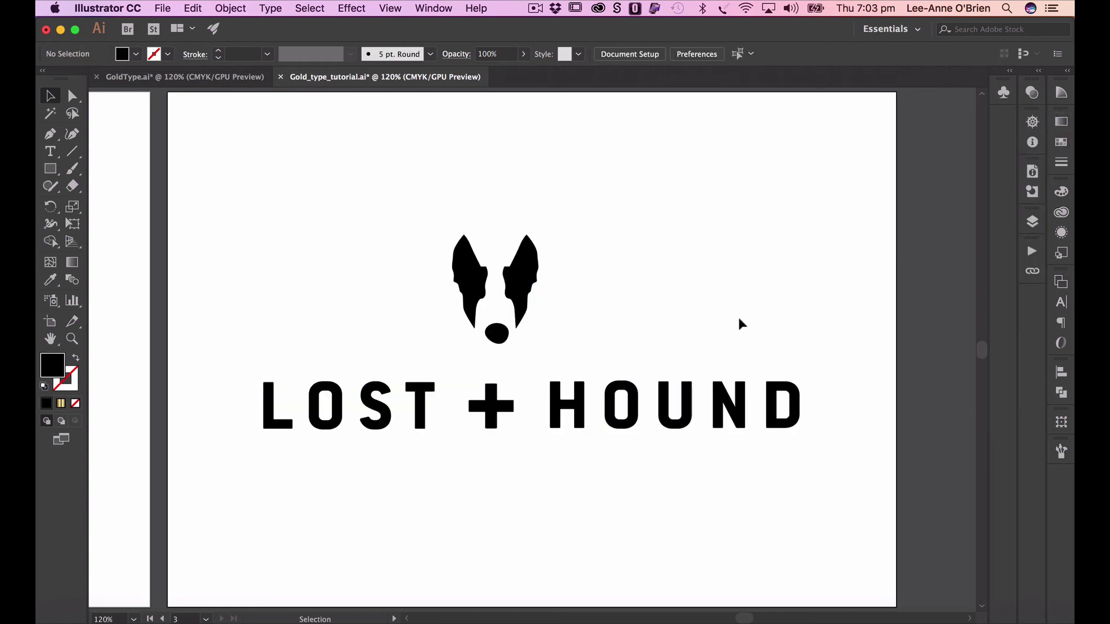
Place Gold_Glitter.jpg from the artboard's upper-left corner and send it behind the black logo
key("super+shift+p")
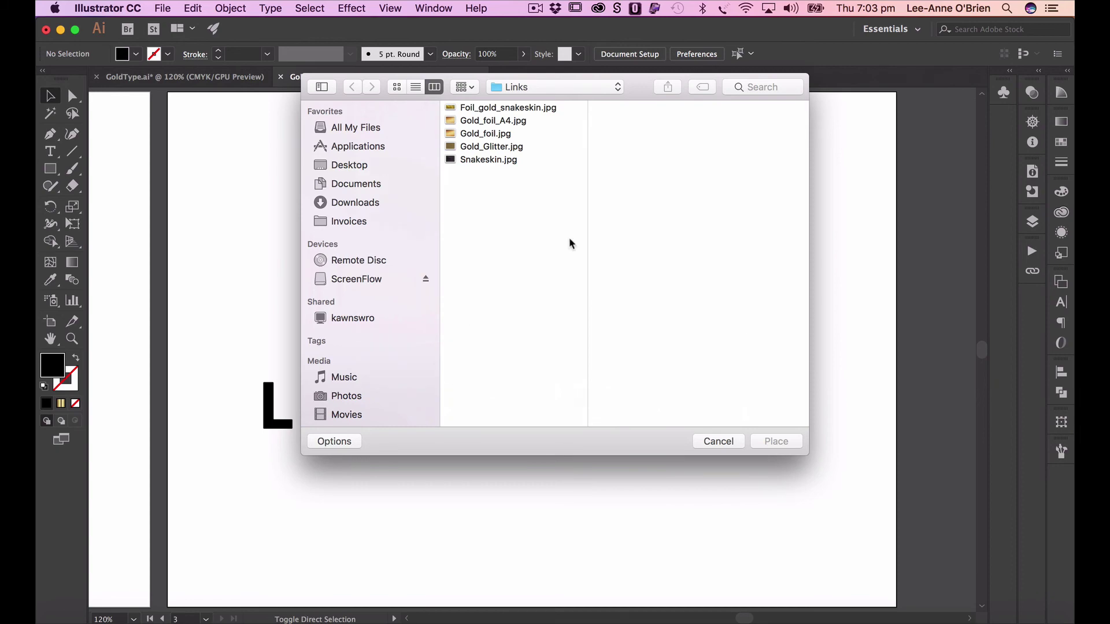
double_click(485, 147)
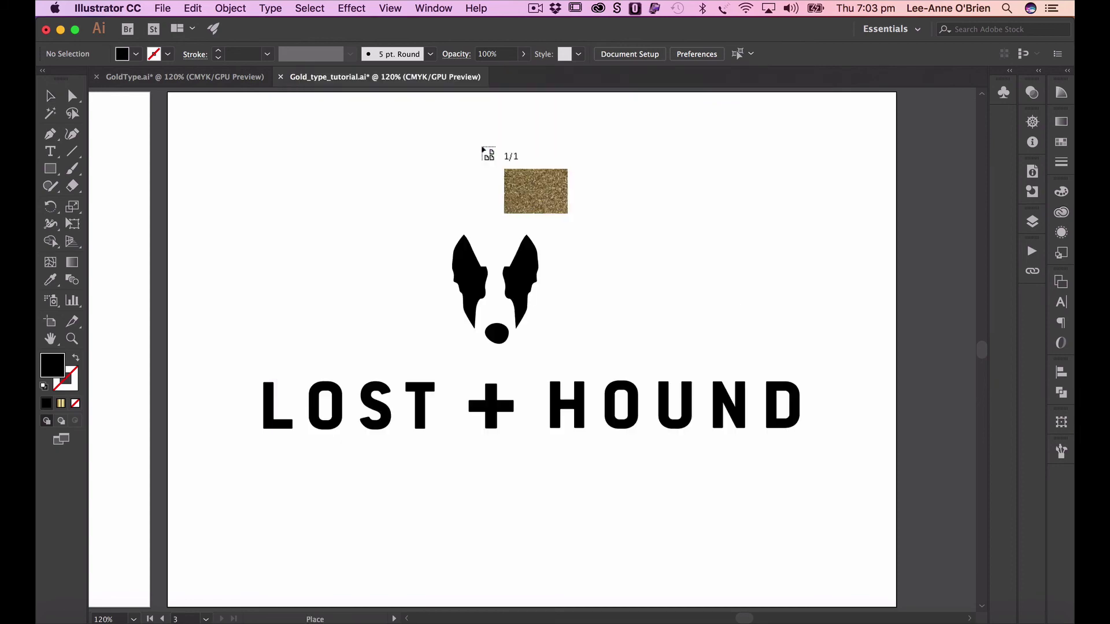
left_click(167, 91)
key("super+shift+bracketleft")
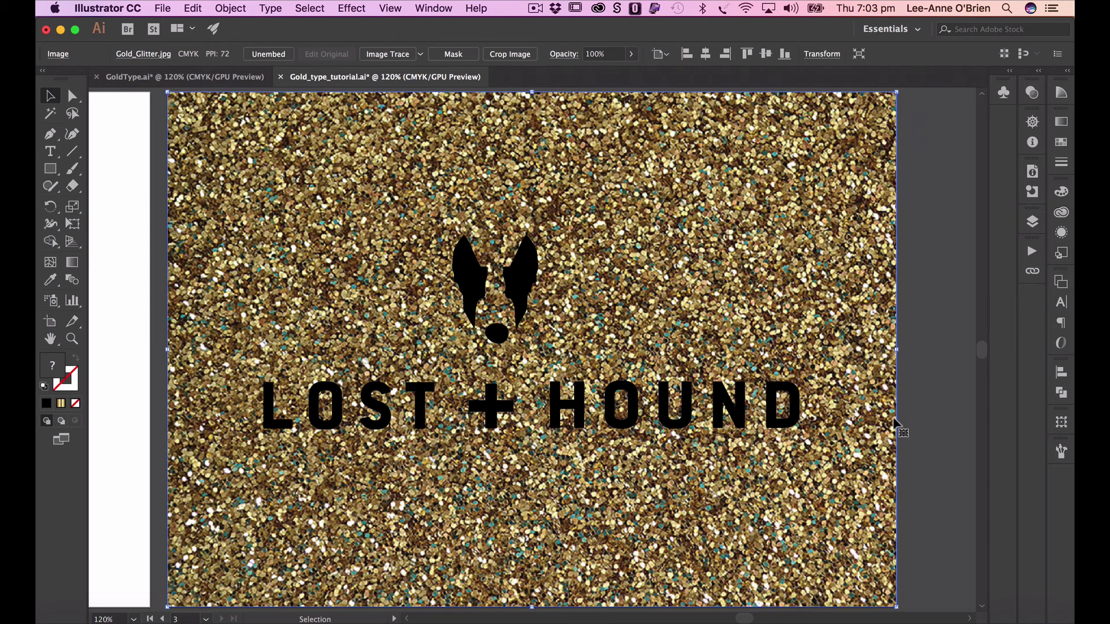
Scale the glitter image down about its center to about 237 mm wide and trace it with the High Fidelity Photo preset
left_click_drag(896, 93, 829, 148)
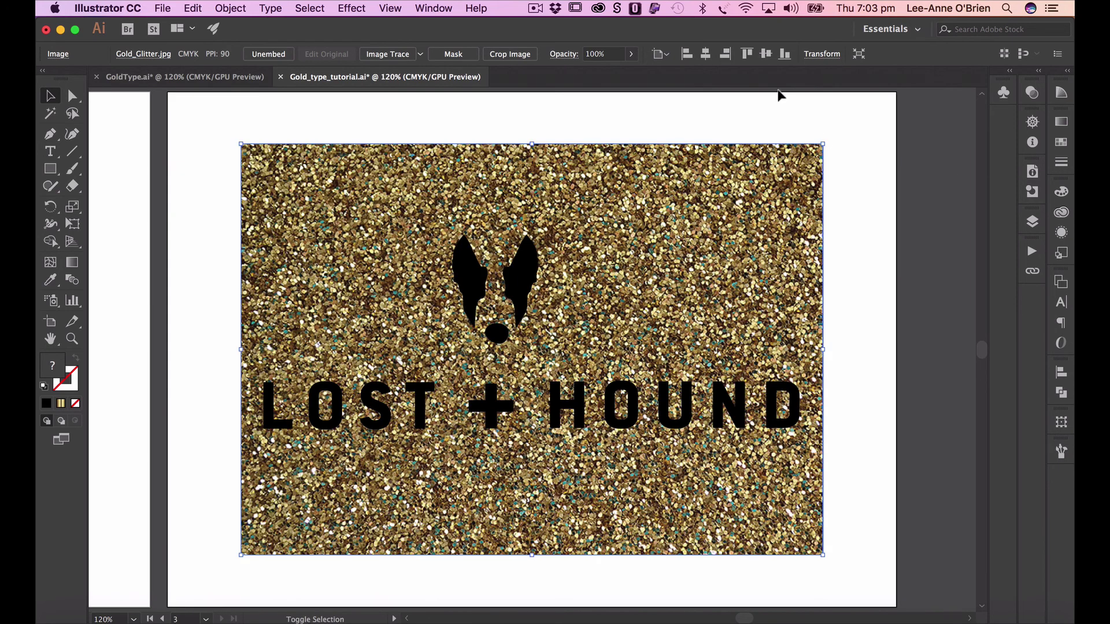
left_click(420, 54)
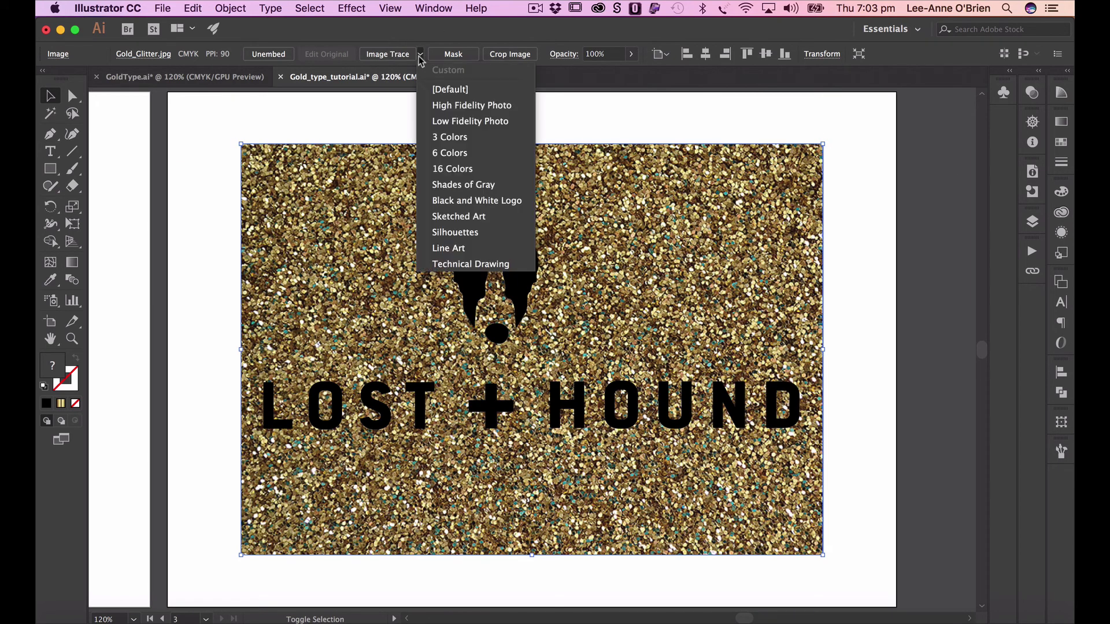
left_click(437, 106)
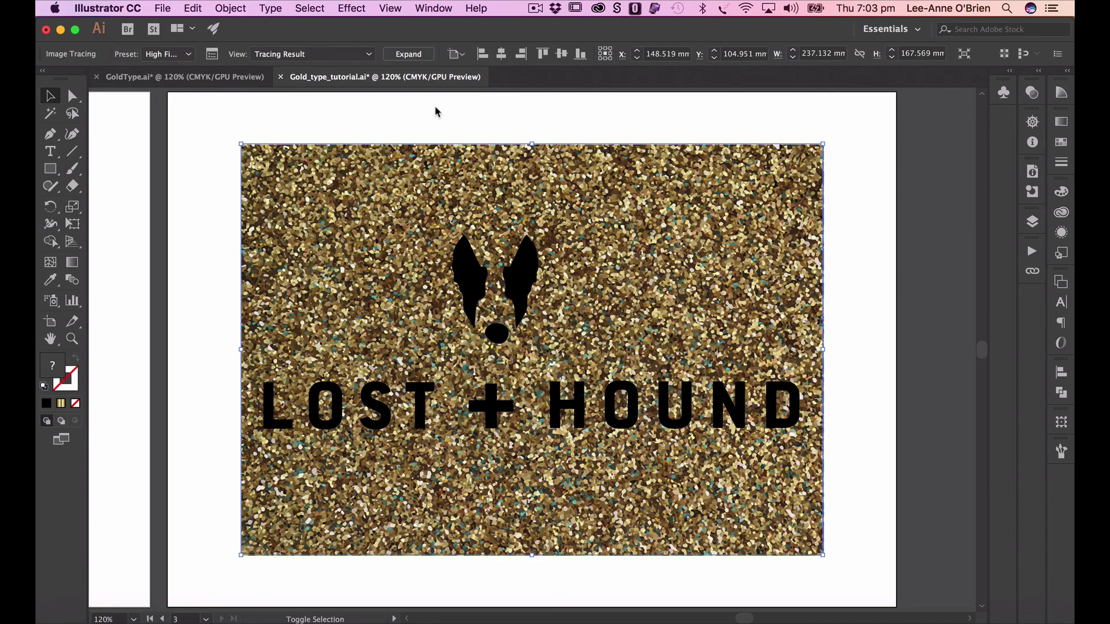
Show the GLITTER graphic stored in My Library and deselect the traced image
left_click(1062, 212)
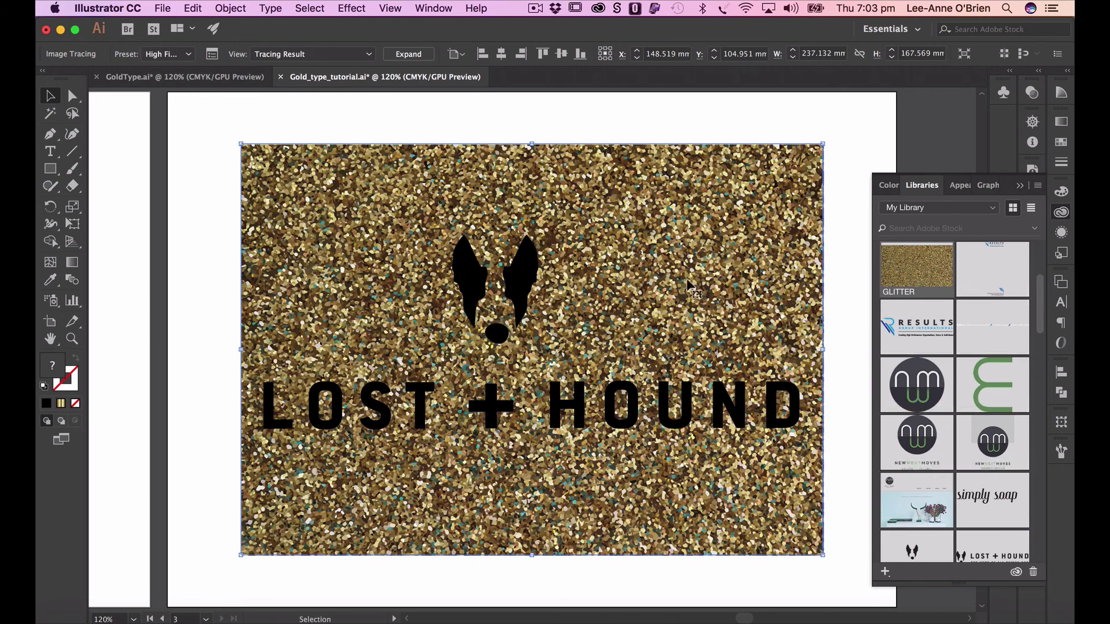
left_click_drag(683, 279, 906, 275)
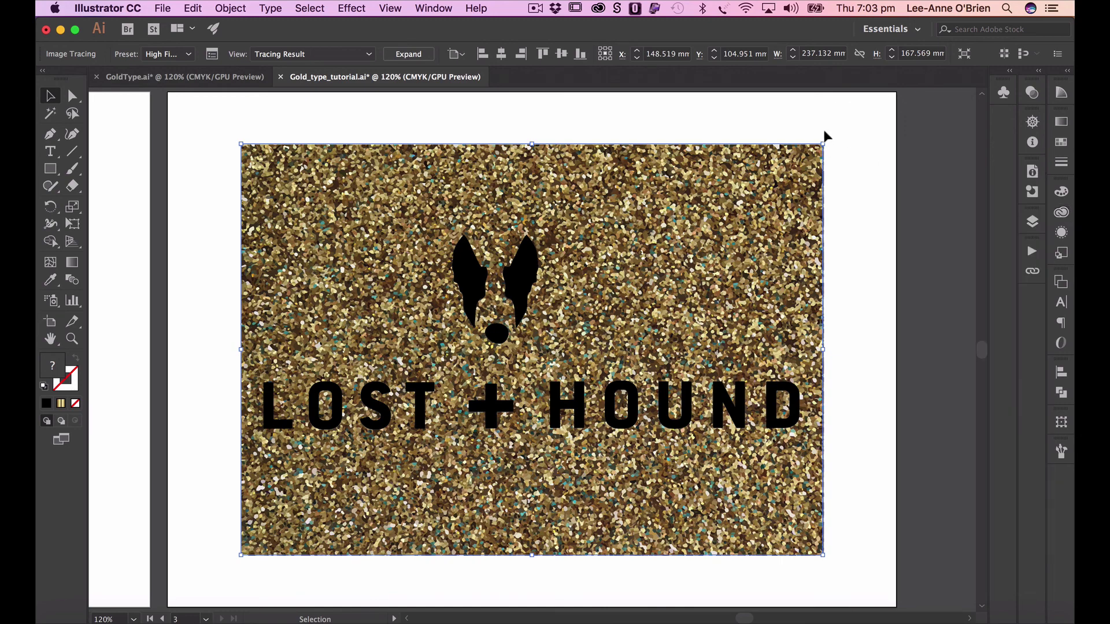
left_click(844, 141)
Make a clipping mask from the black logo and the traced glitter image, and deselect the result
left_click(515, 272)
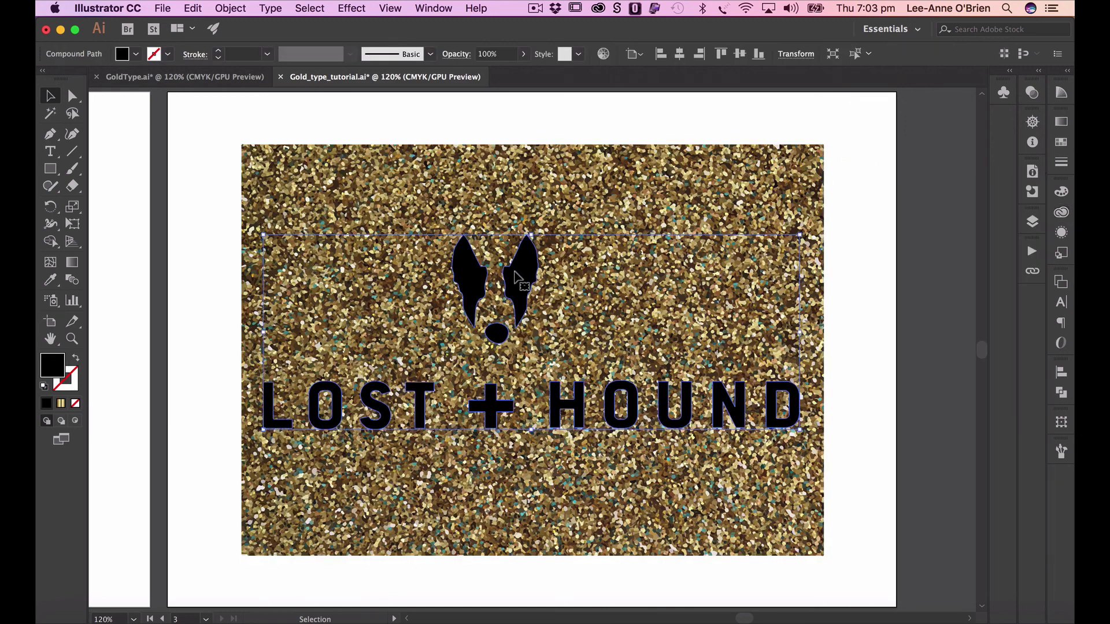
left_click(498, 199, "shift")
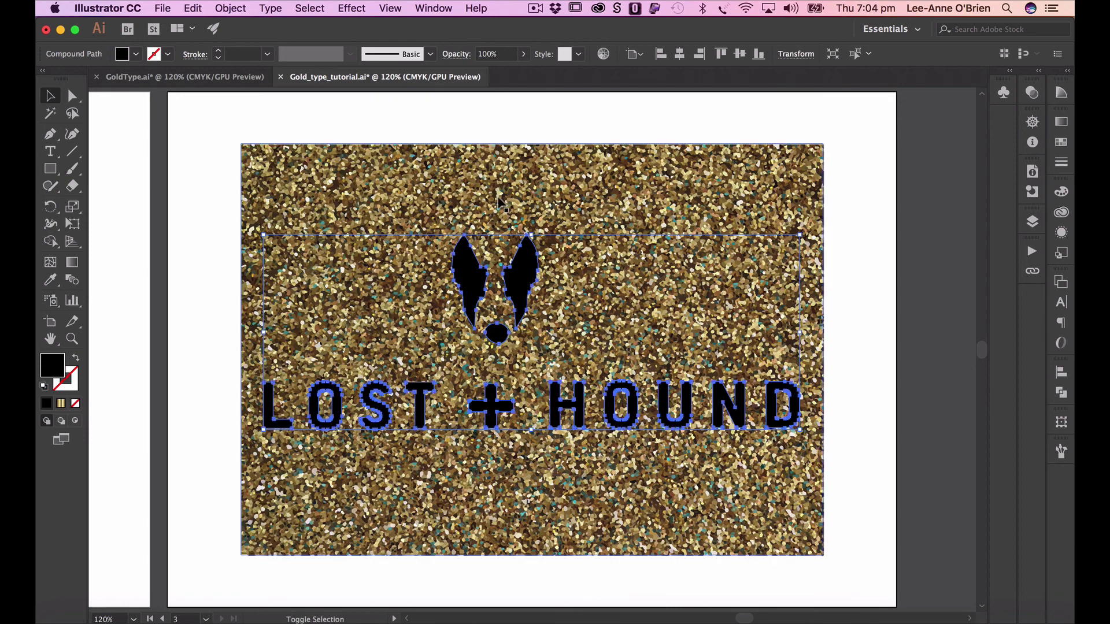
left_click(242, 8)
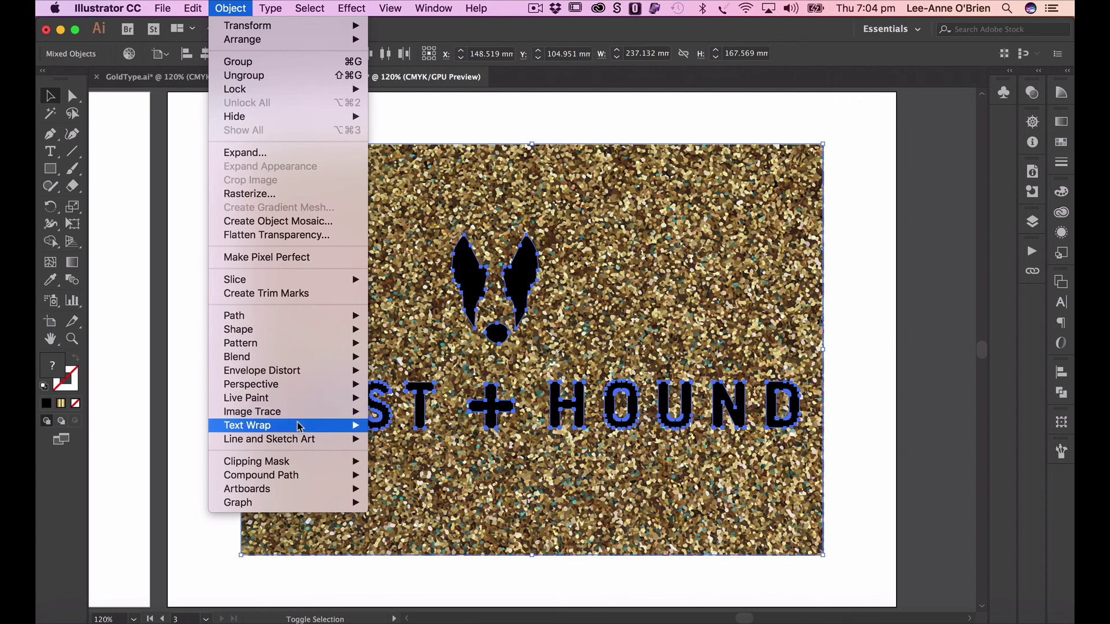
mouse_move(298, 462)
left_click(396, 467)
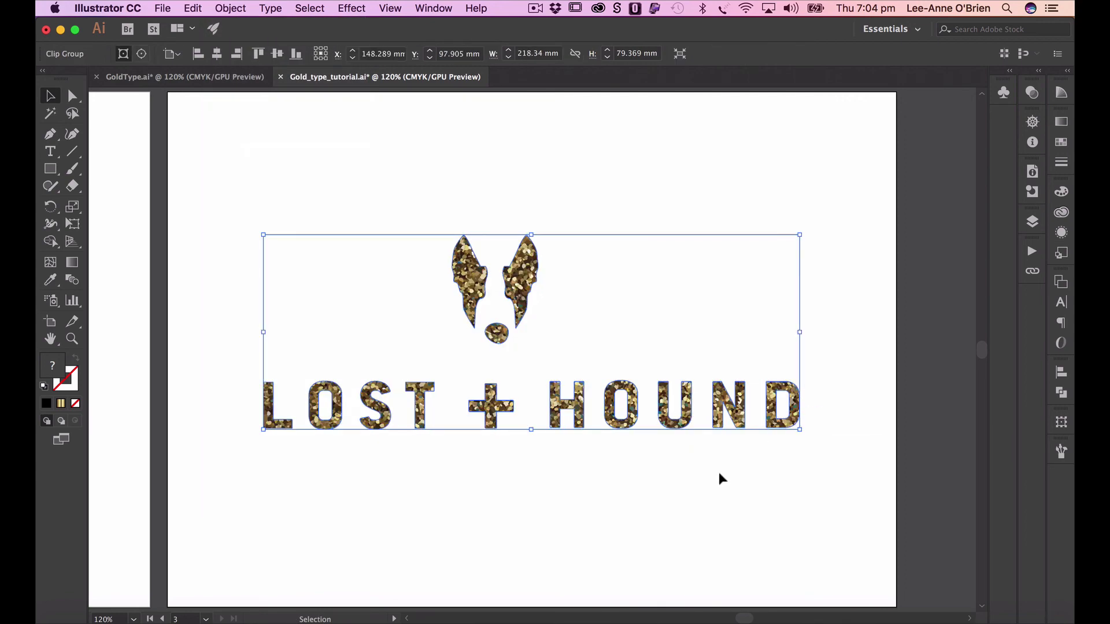
left_click(711, 490)
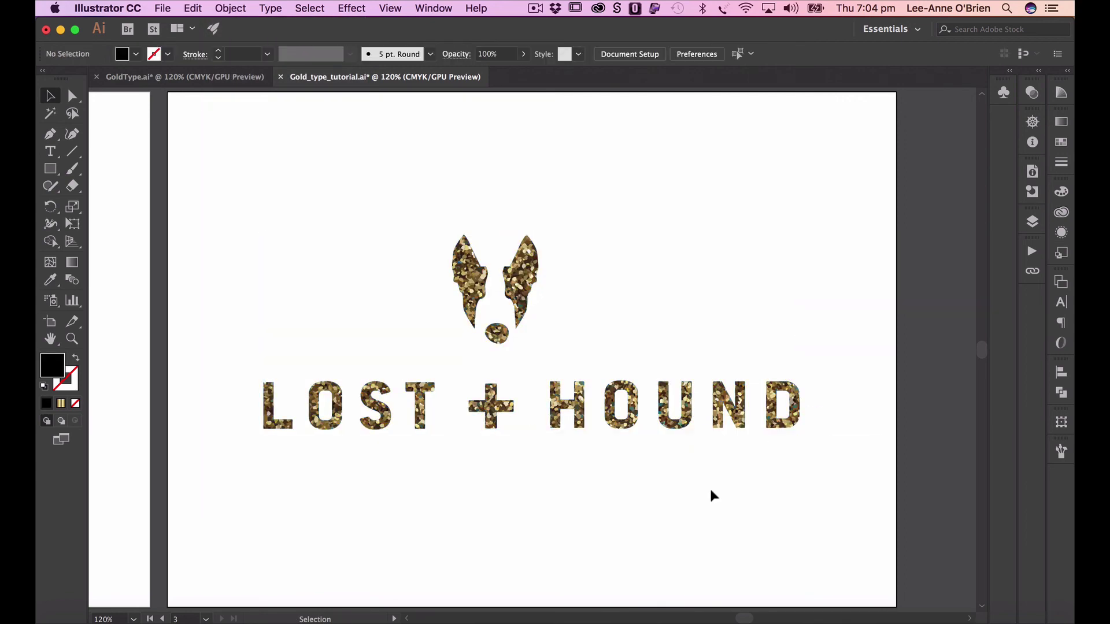
Draw a black rectangle covering the whole GLITTER artboard and send it behind the glitter logo
left_click(50, 168)
left_click_drag(166, 93, 897, 606)
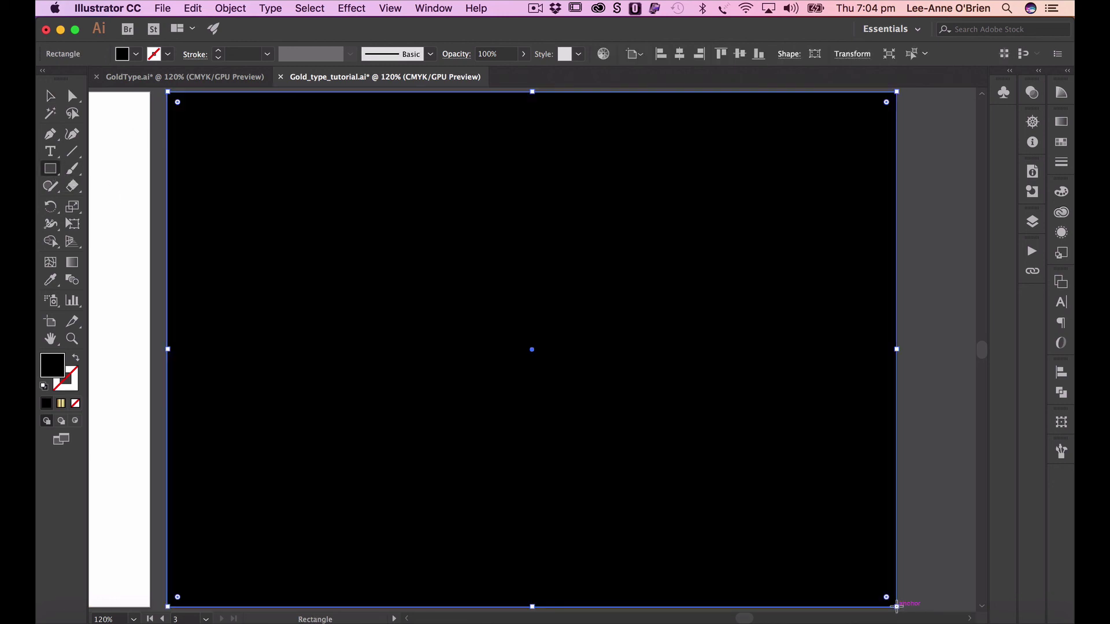
key("super+shift+bracketleft")
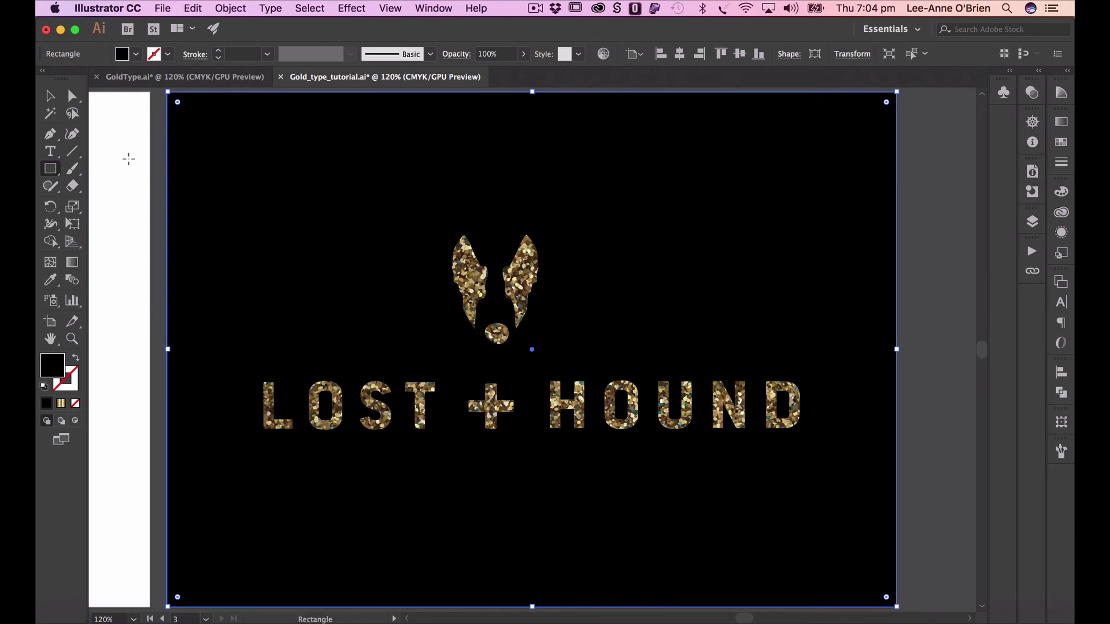
left_click(49, 94)
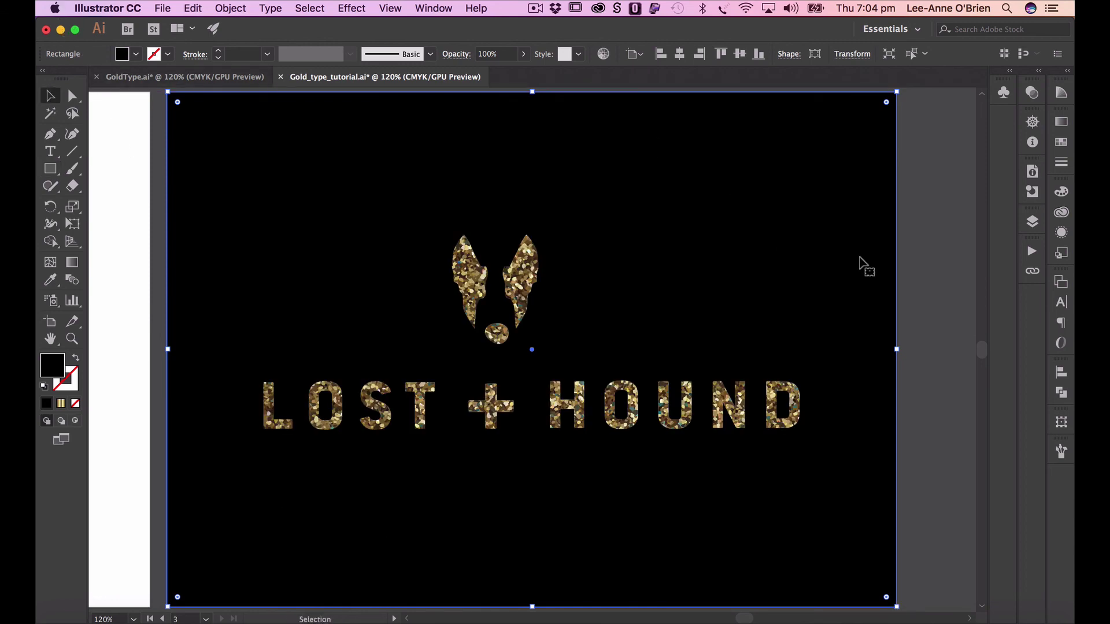
left_click(943, 254)
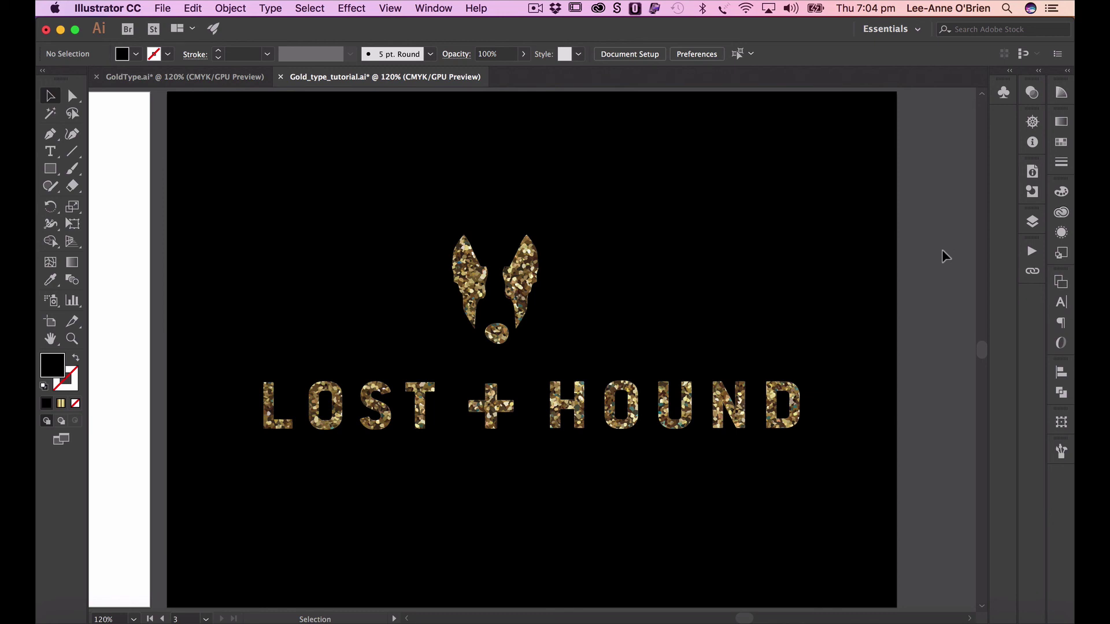
Go back to the FOIL artboard to review the gold foil version of the logo
left_click(164, 618)
left_click(163, 618)
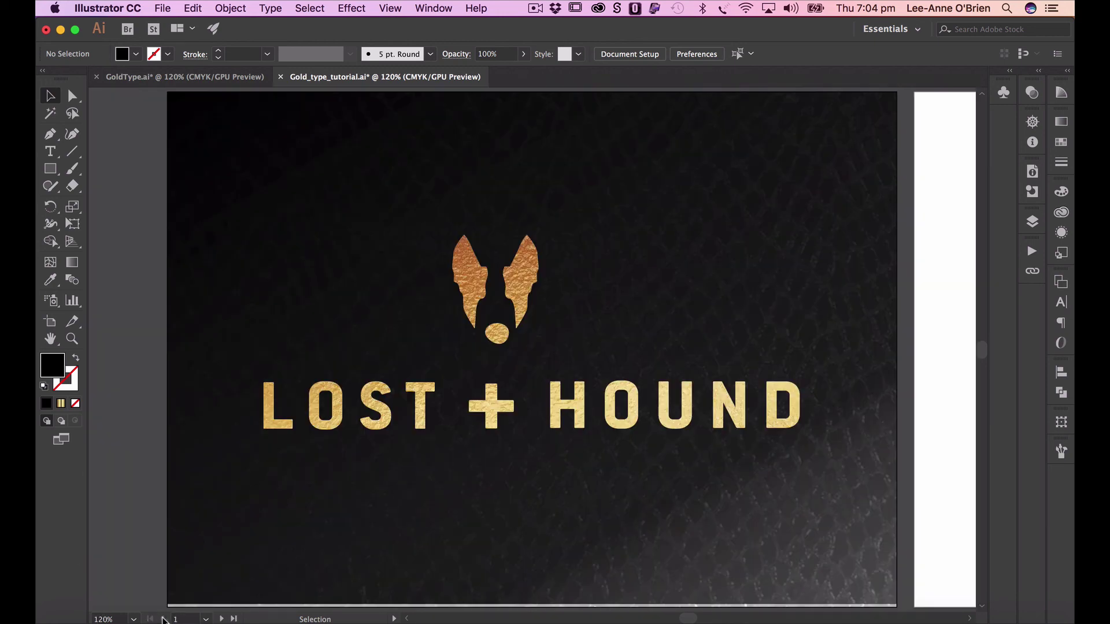